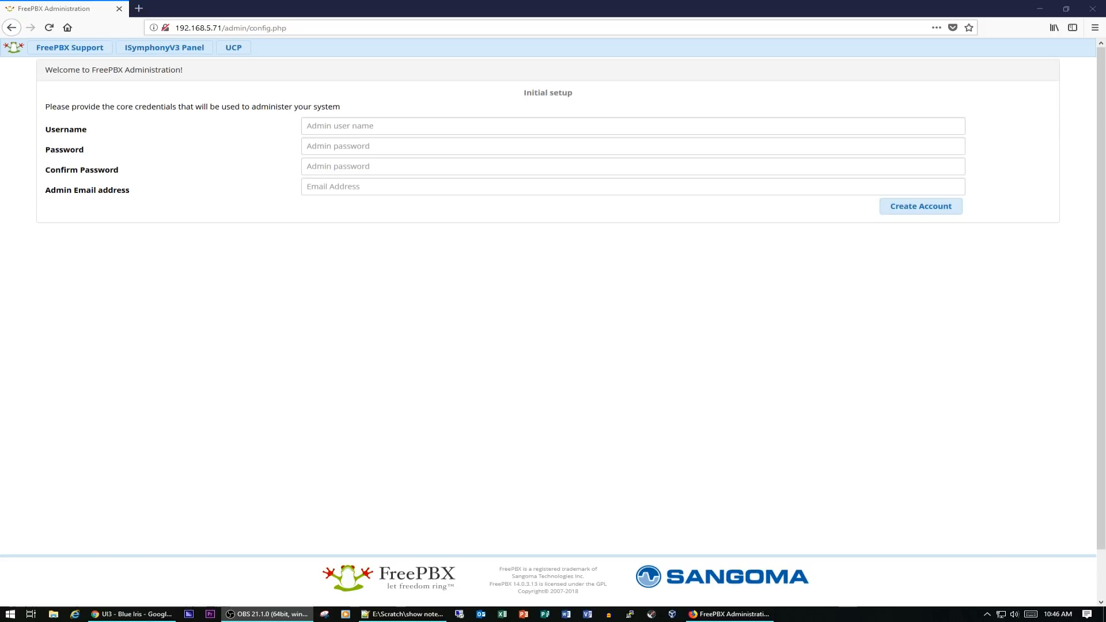
Create the initial admin account by entering an admin username, a password with its confirmation, and the admin e-mail address
left_click(381, 128)
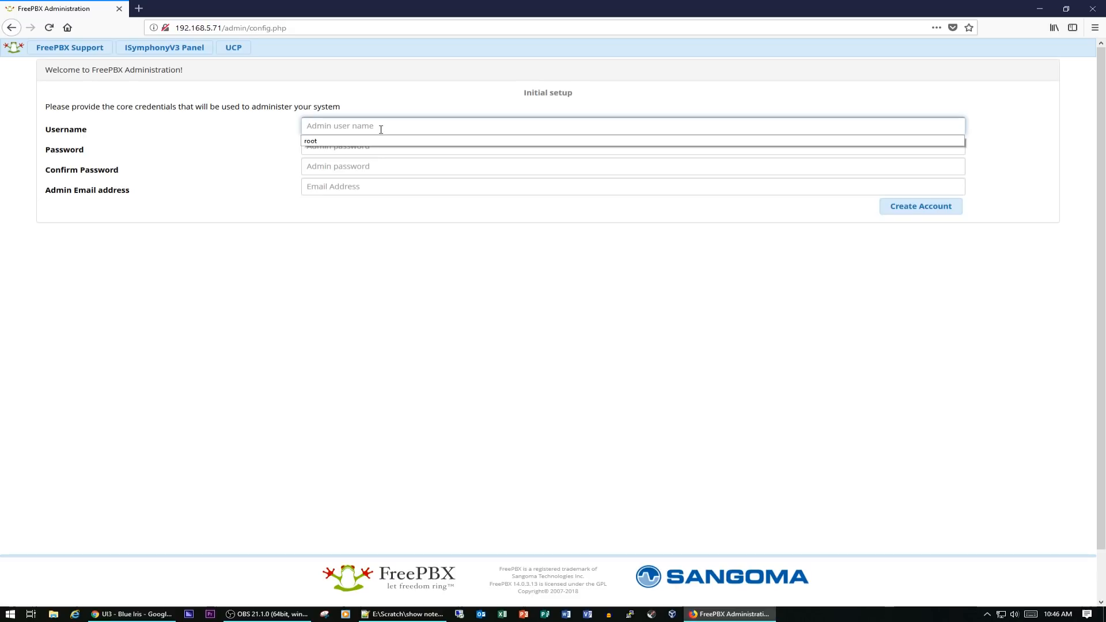
type("adama")
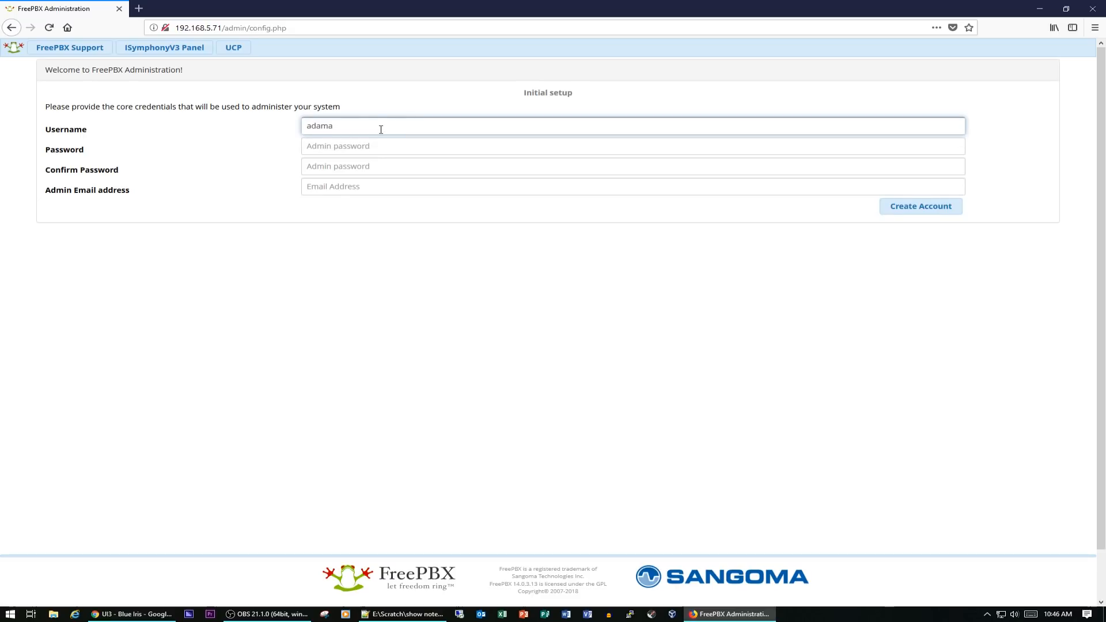
key("Tab")
type("a")
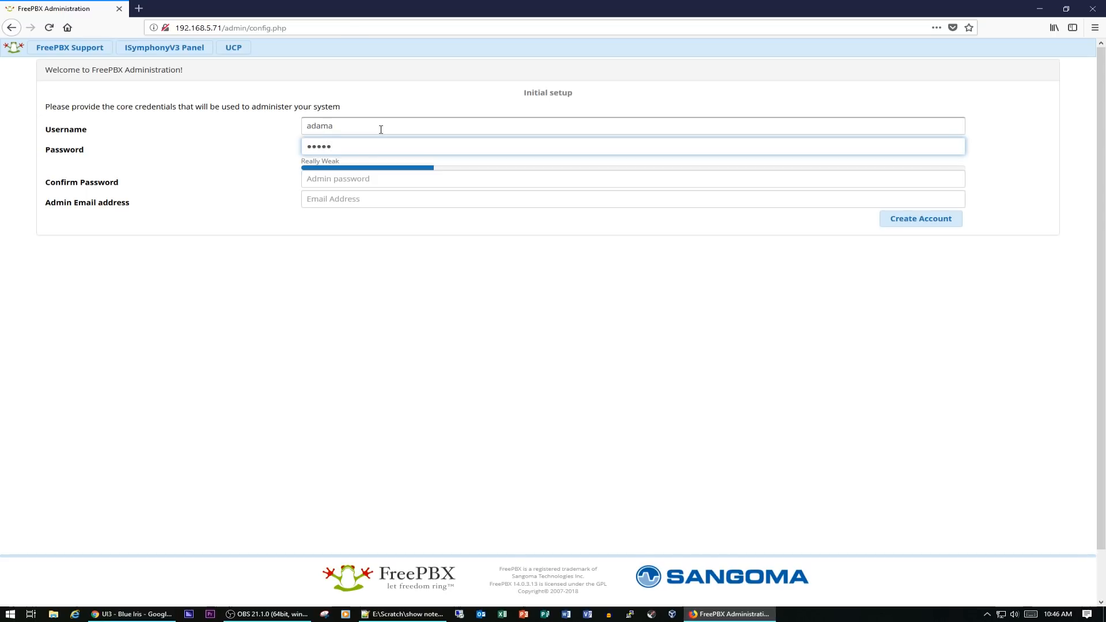
key("Tab")
type("ad••••••")
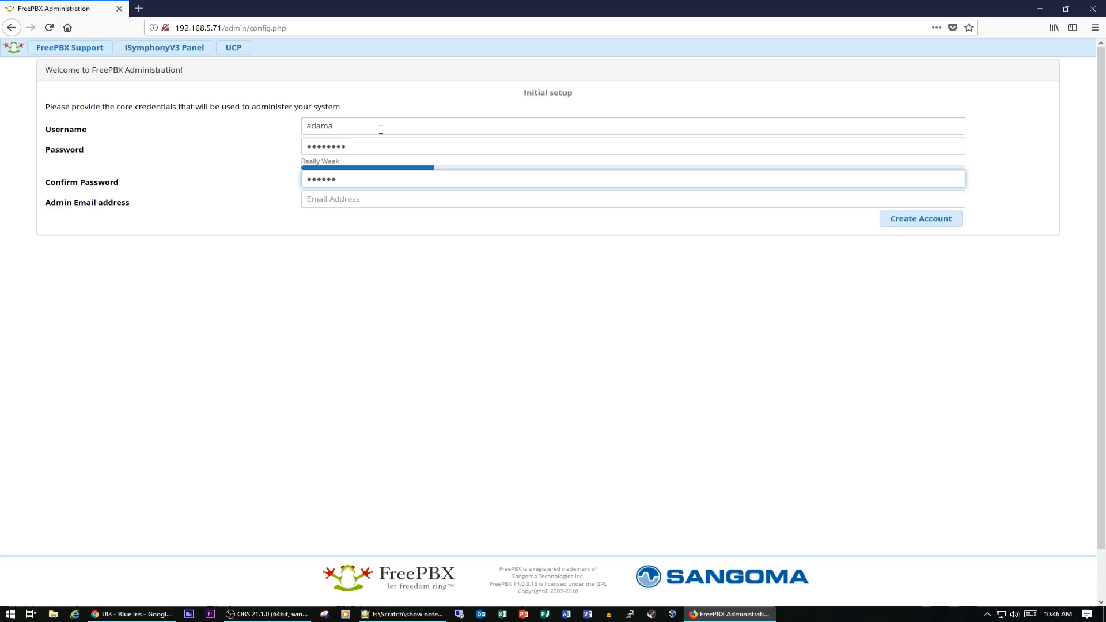
key("Tab")
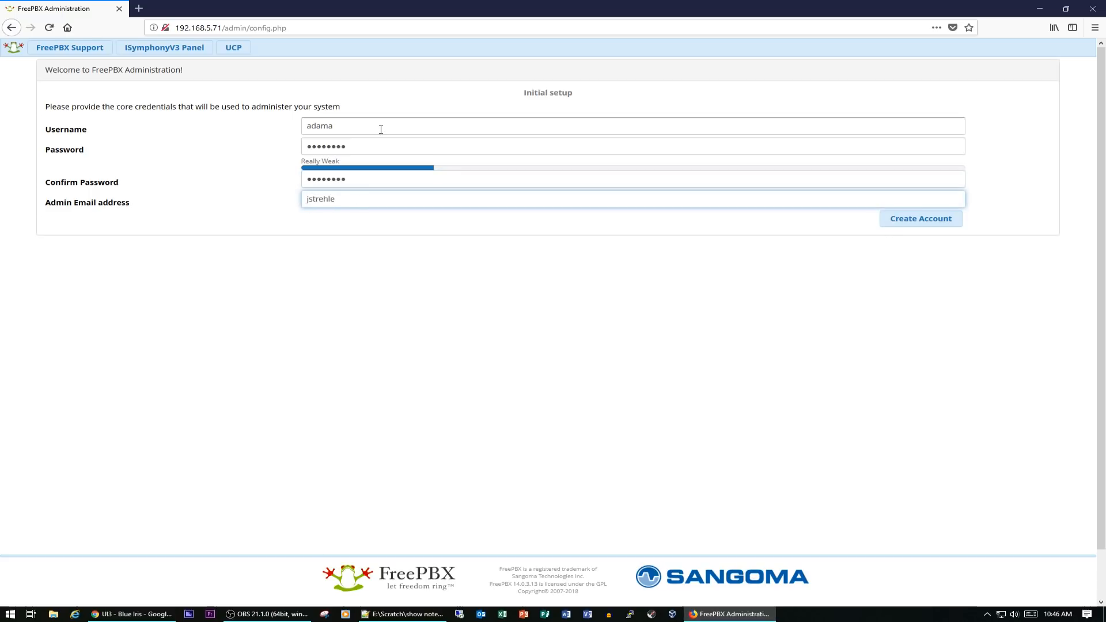
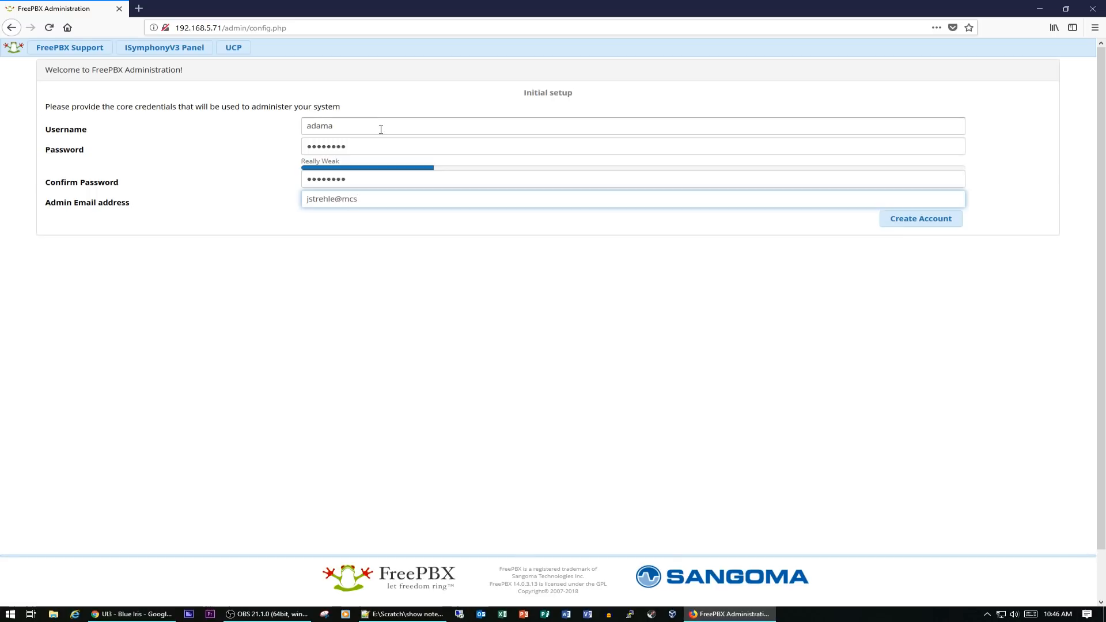
left_click(908, 223)
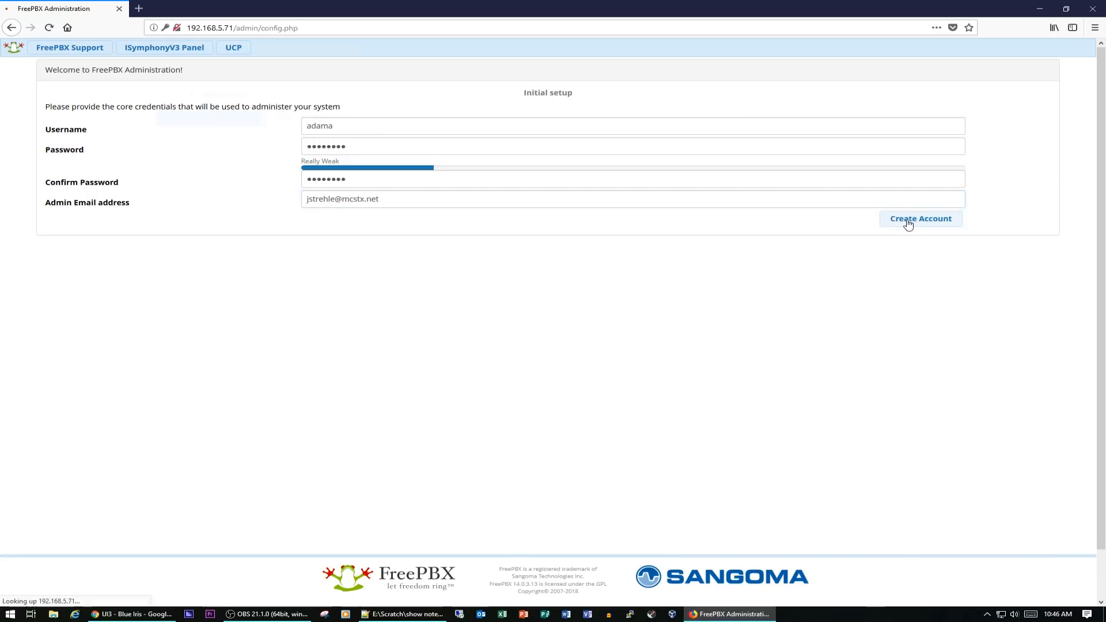
Open FreePBX Administration, log in with the admin username and password, and decline saving the login
left_click(308, 122)
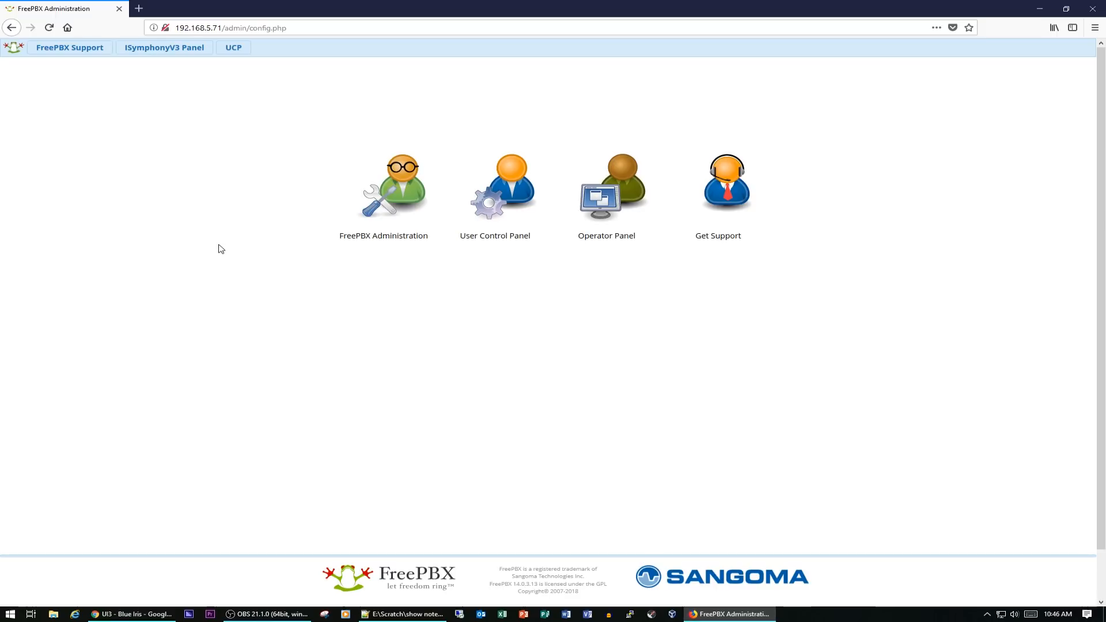
left_click(404, 184)
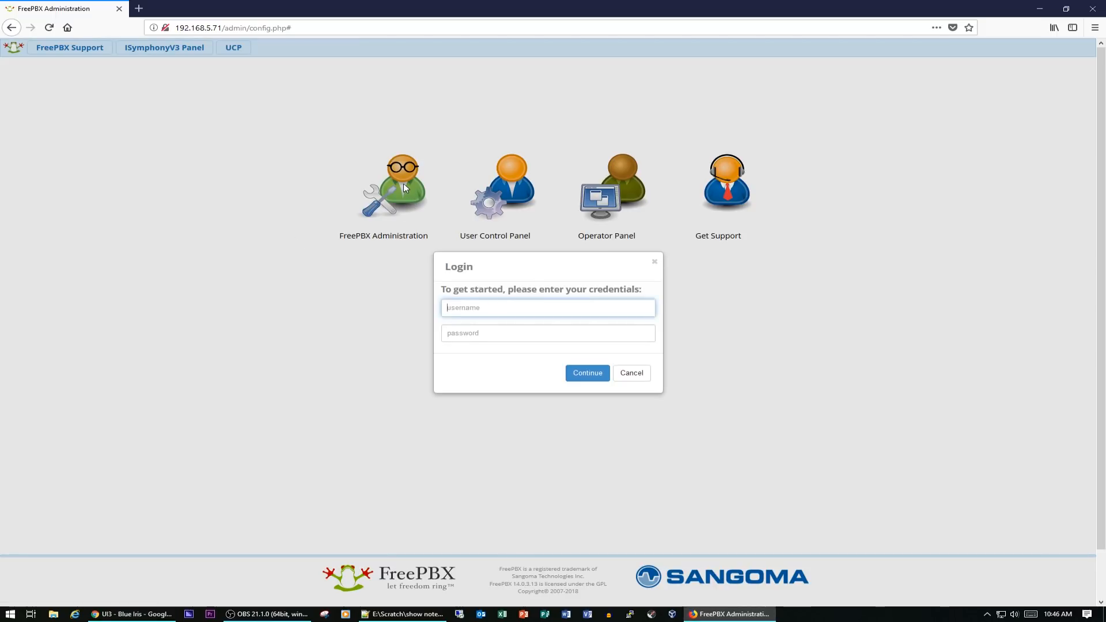
type("adama")
key("Tab")
type("••••••••")
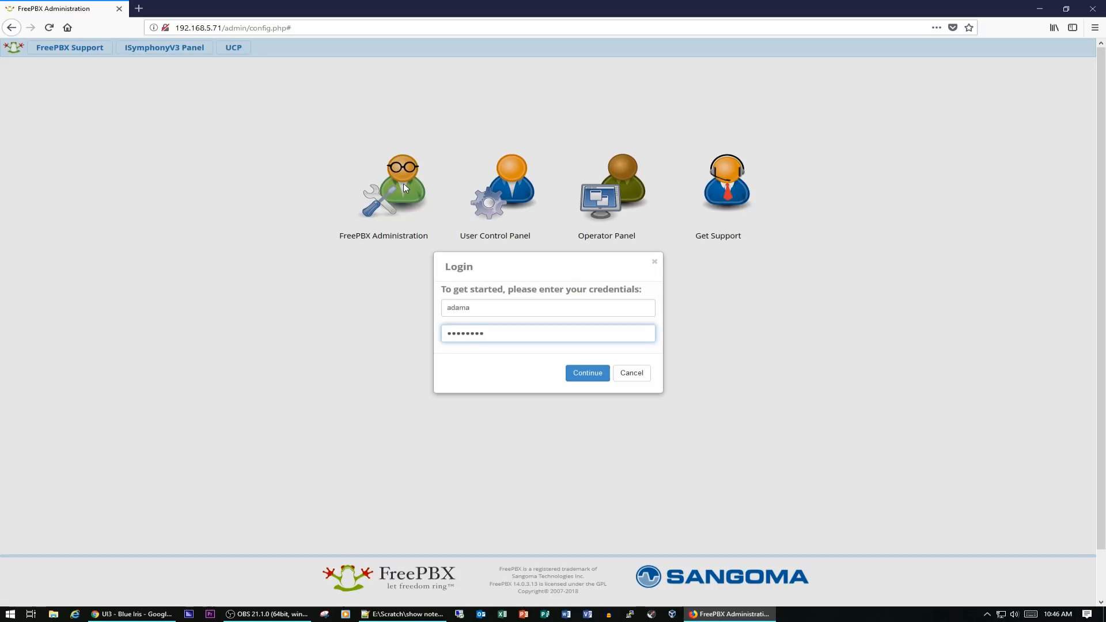
left_click(598, 380)
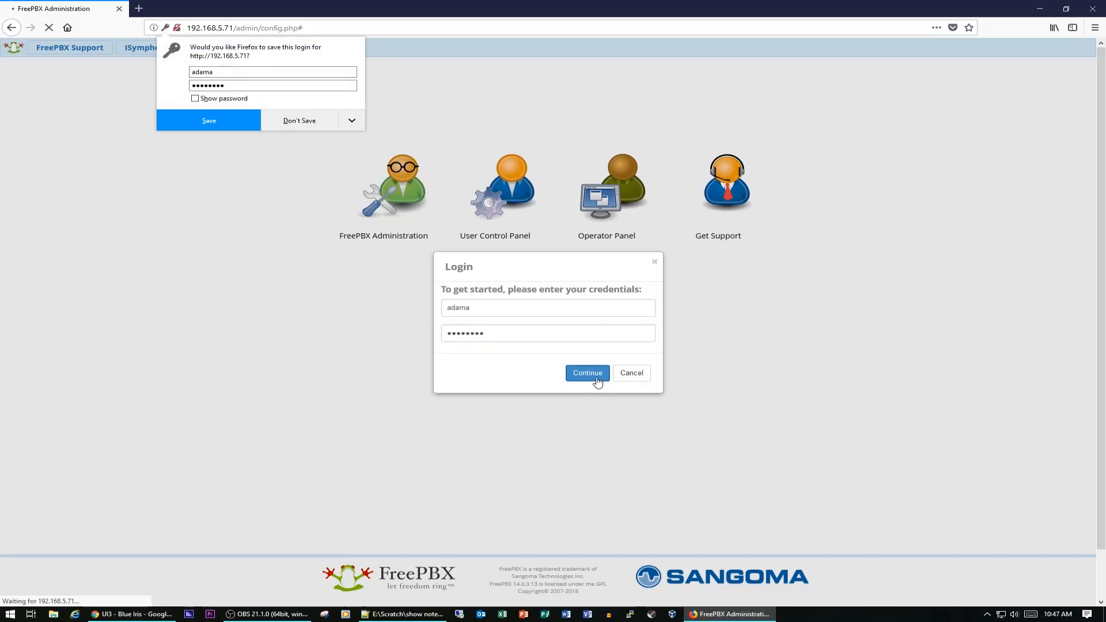
left_click(285, 121)
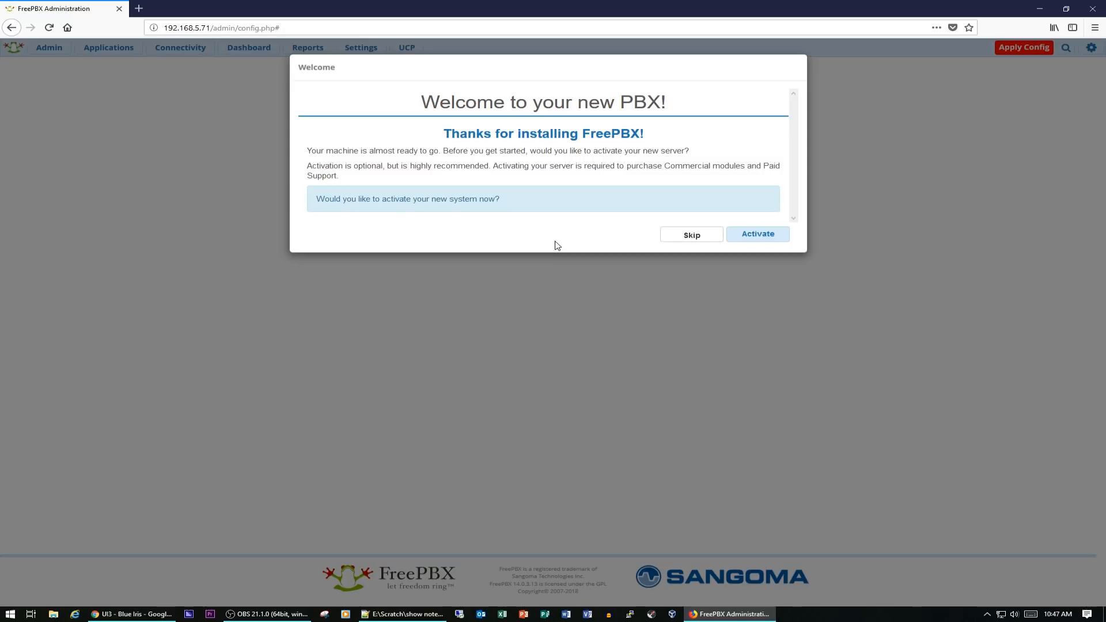
Skip the server activation offer and the PBXact and Sangoma Phones promotional screens
left_click(694, 238)
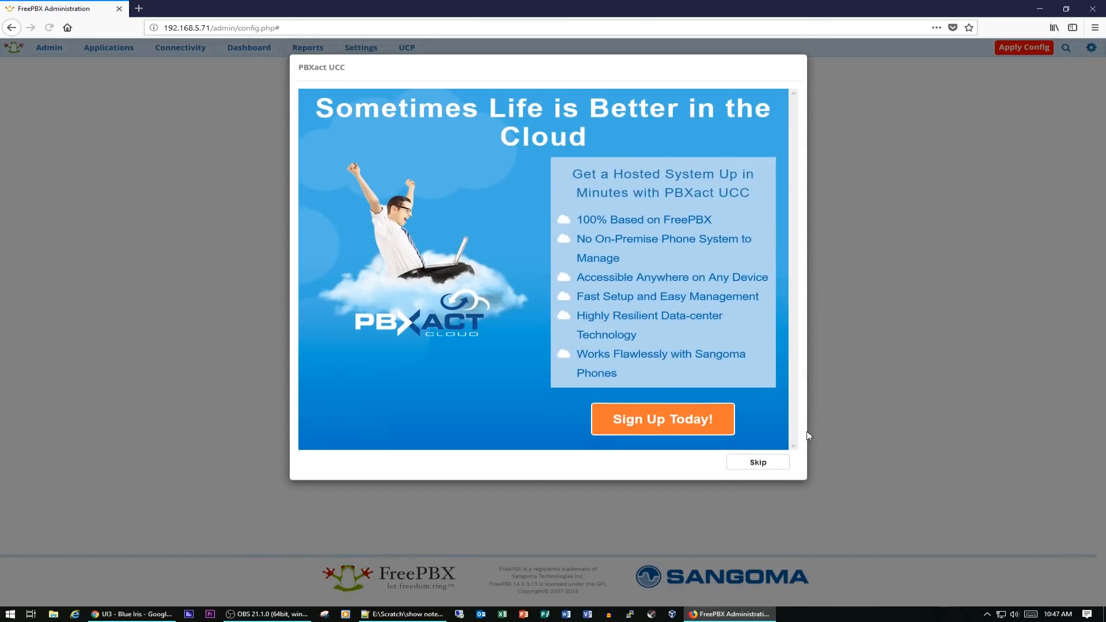
left_click(761, 464)
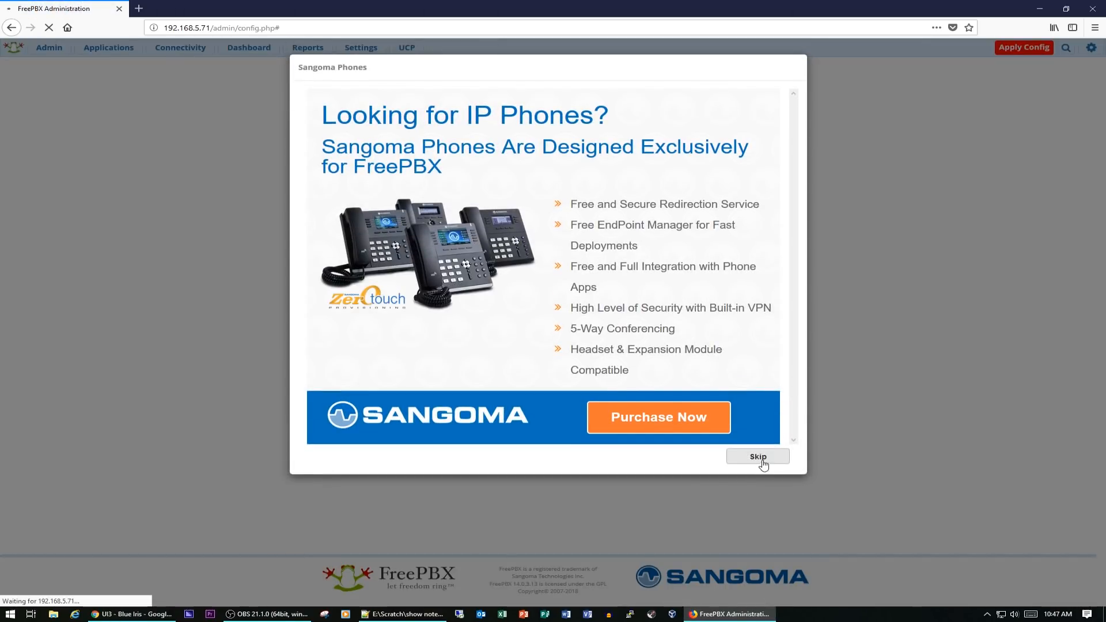
left_click(760, 457)
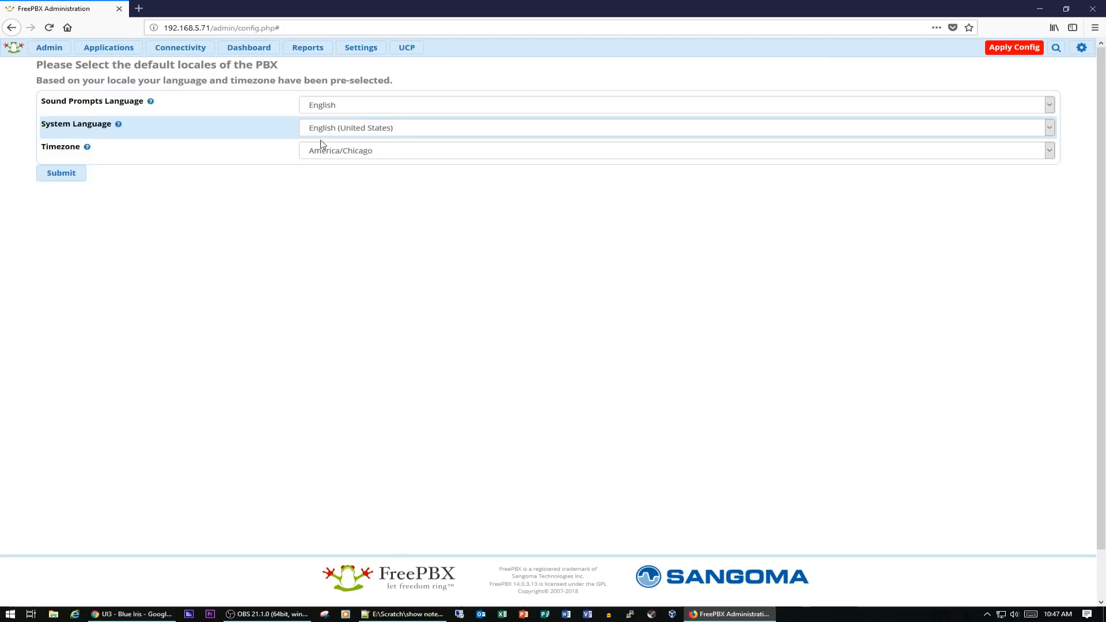
Submit the default locales: English sound prompts, English (United States) system language and America/Chicago timezone
mouse_move(383, 138)
left_click(67, 182)
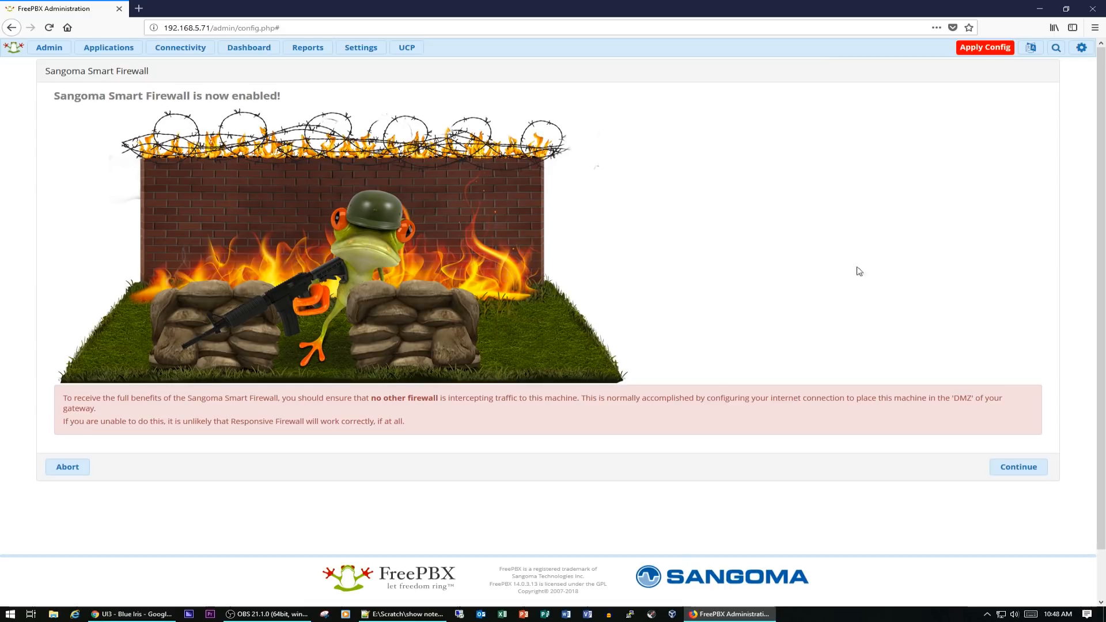
Start the Sangoma Smart Firewall wizard and mark the current client as trusted
left_click(1019, 467)
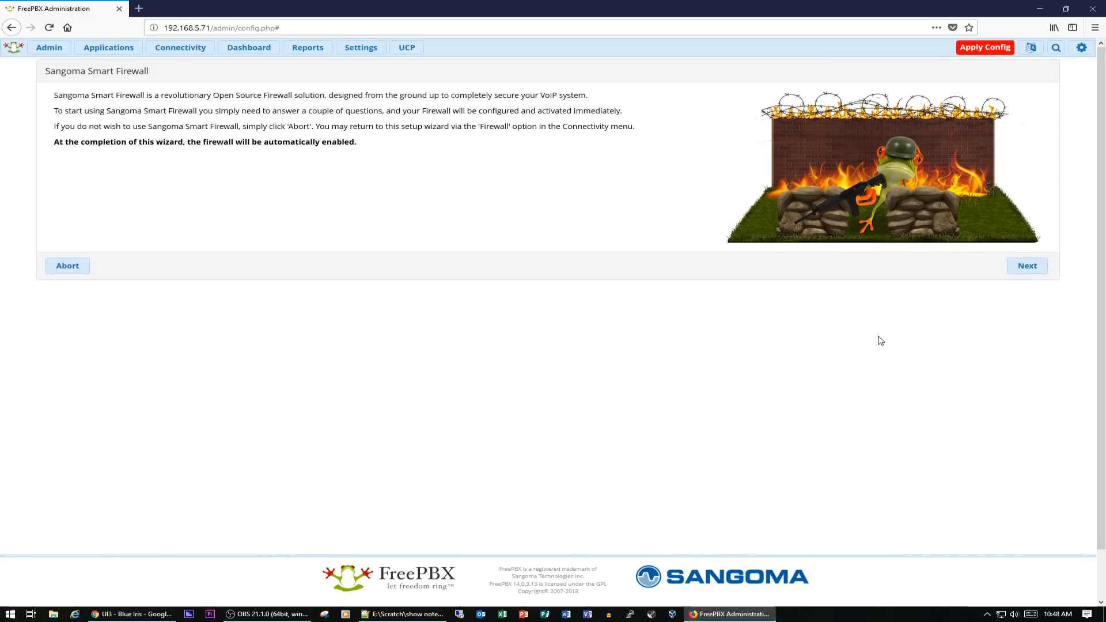
left_click(1025, 269)
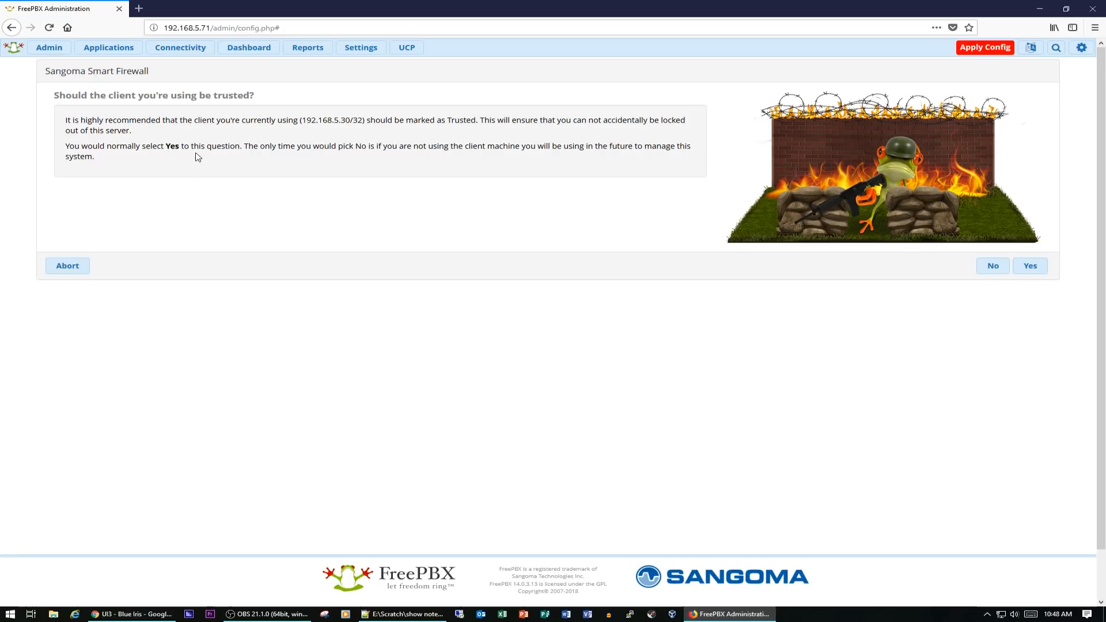
left_click(1031, 270)
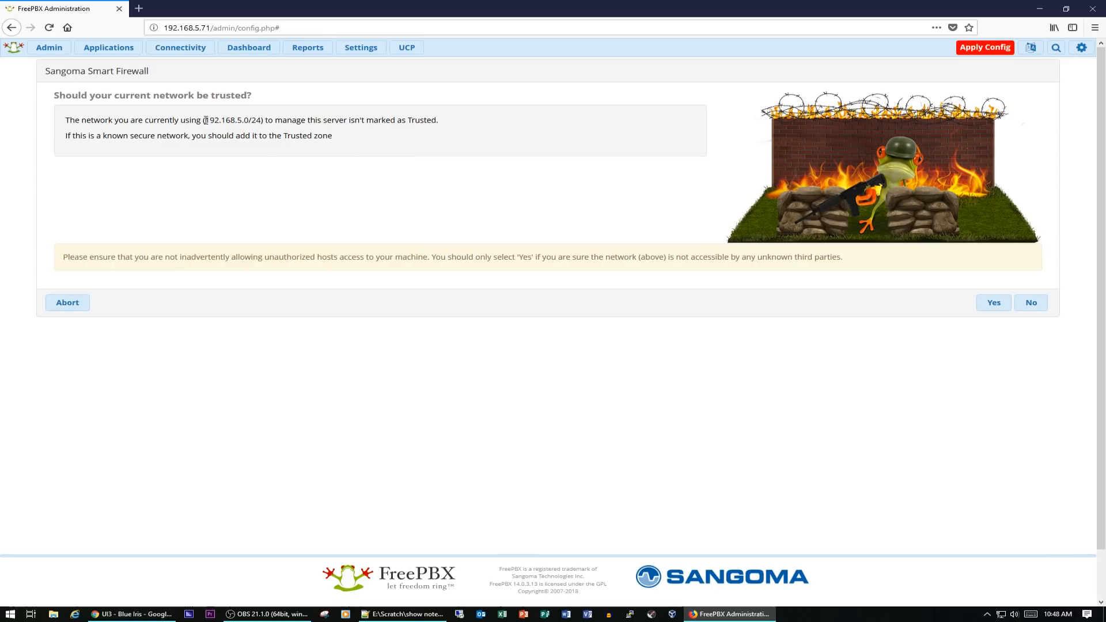
Mark the current 192.168.5.0/24 network as trusted and enable Responsive Firewall
left_click_drag(206, 120, 246, 120)
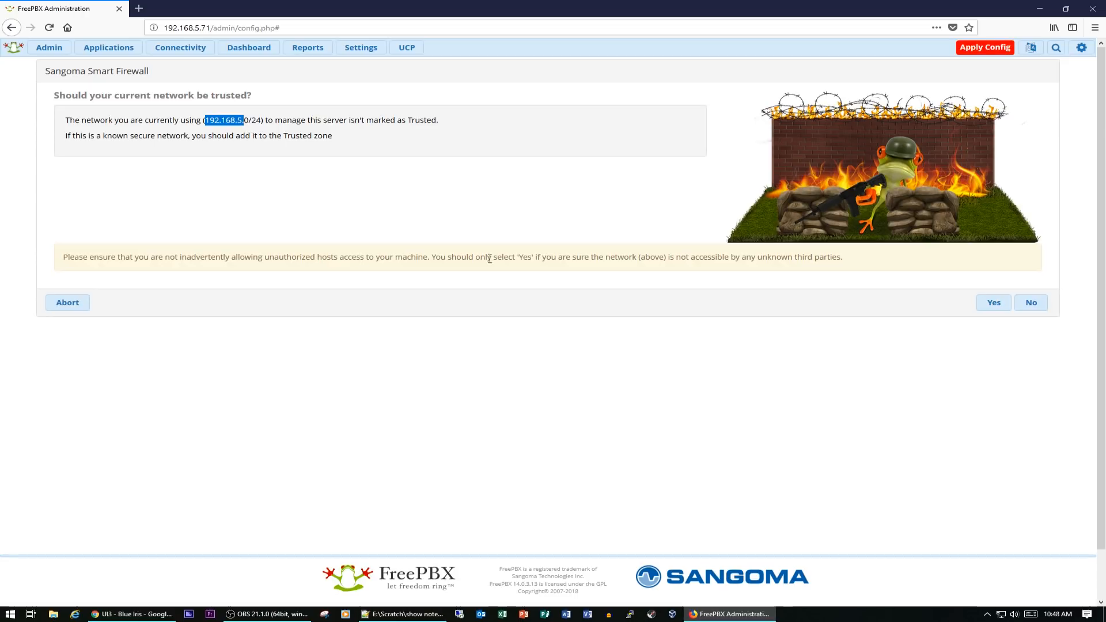
left_click(990, 309)
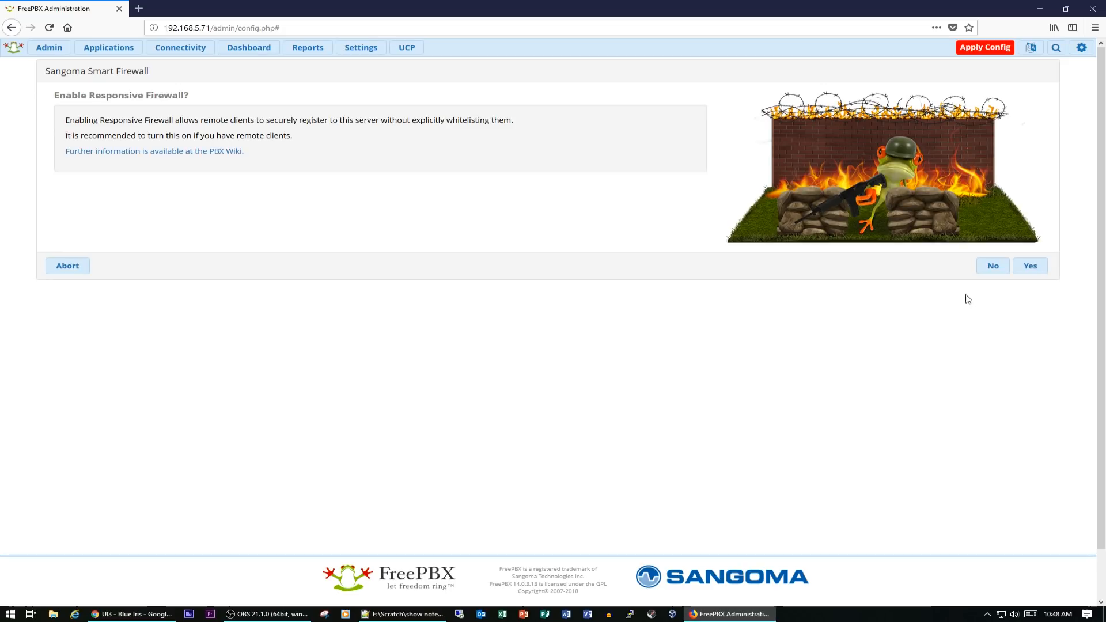
left_click(1031, 272)
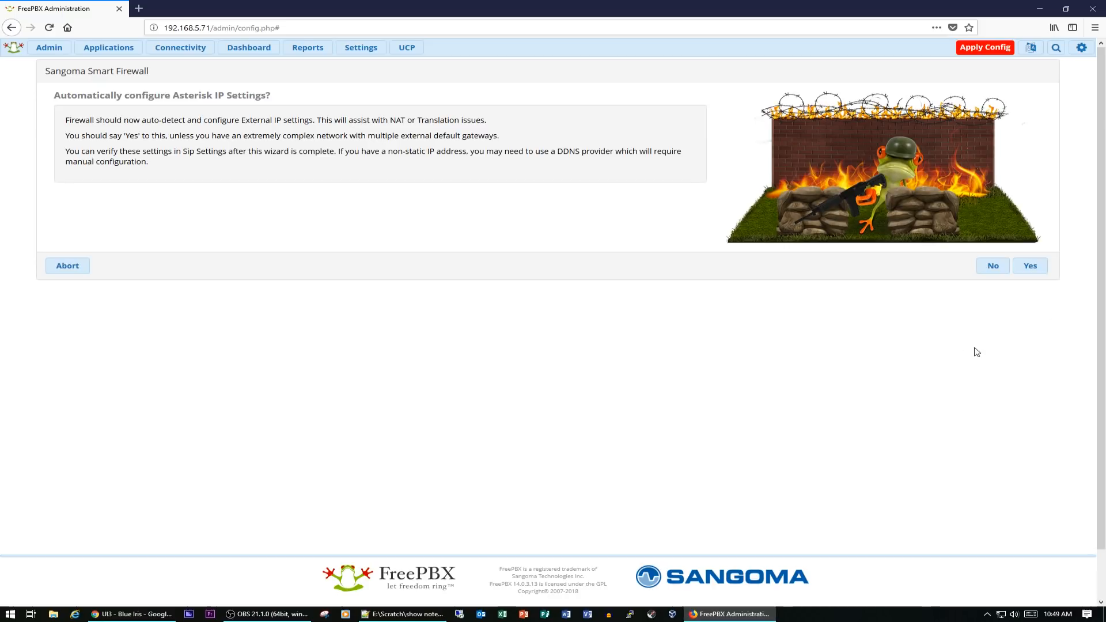
Allow automatic Asterisk IP settings configuration, resending the form, and decline the SIPStation free trial
left_click(1032, 266)
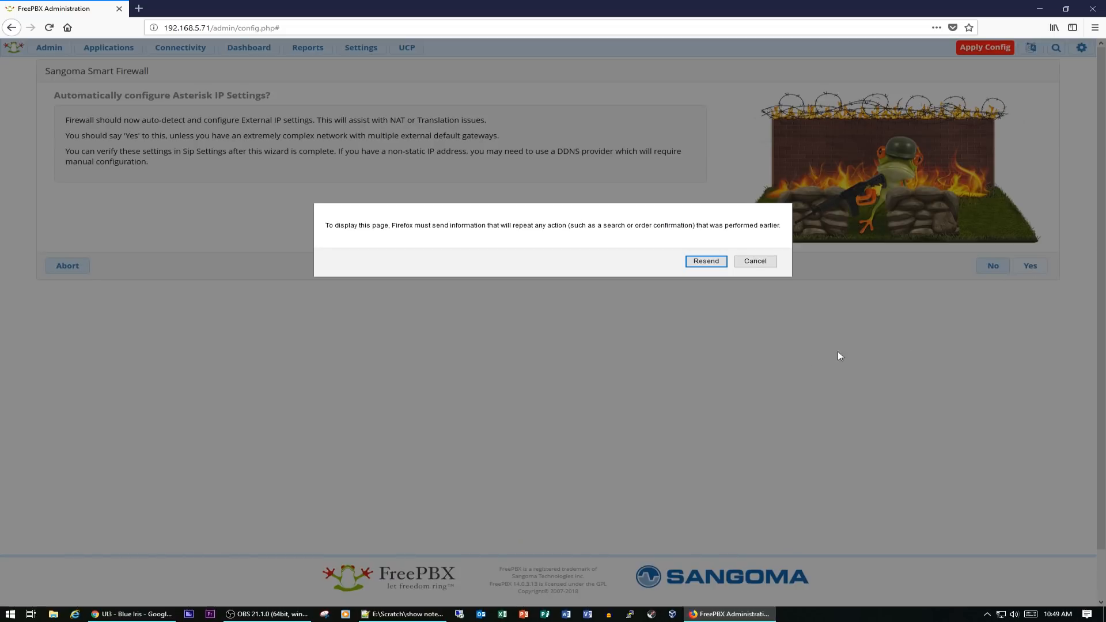
left_click(706, 261)
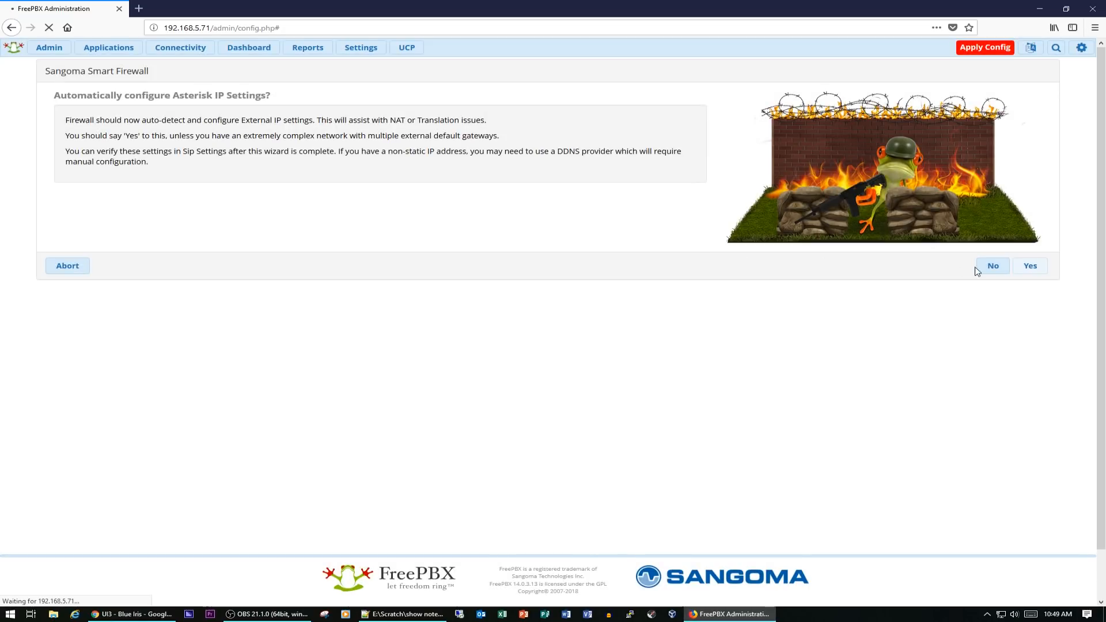
left_click(1031, 267)
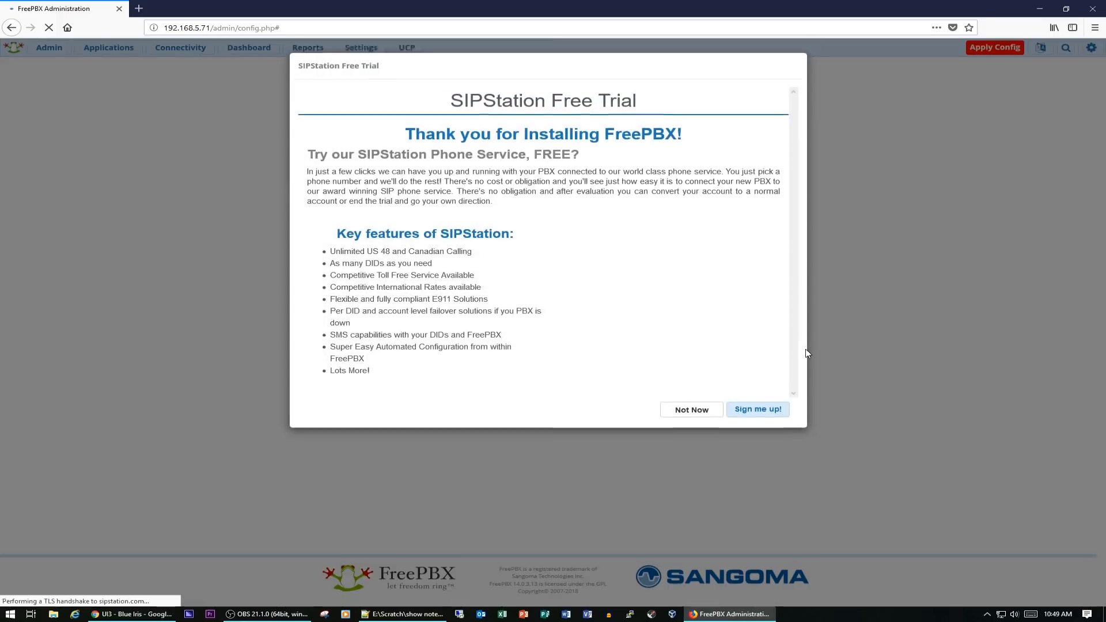
left_click(692, 412)
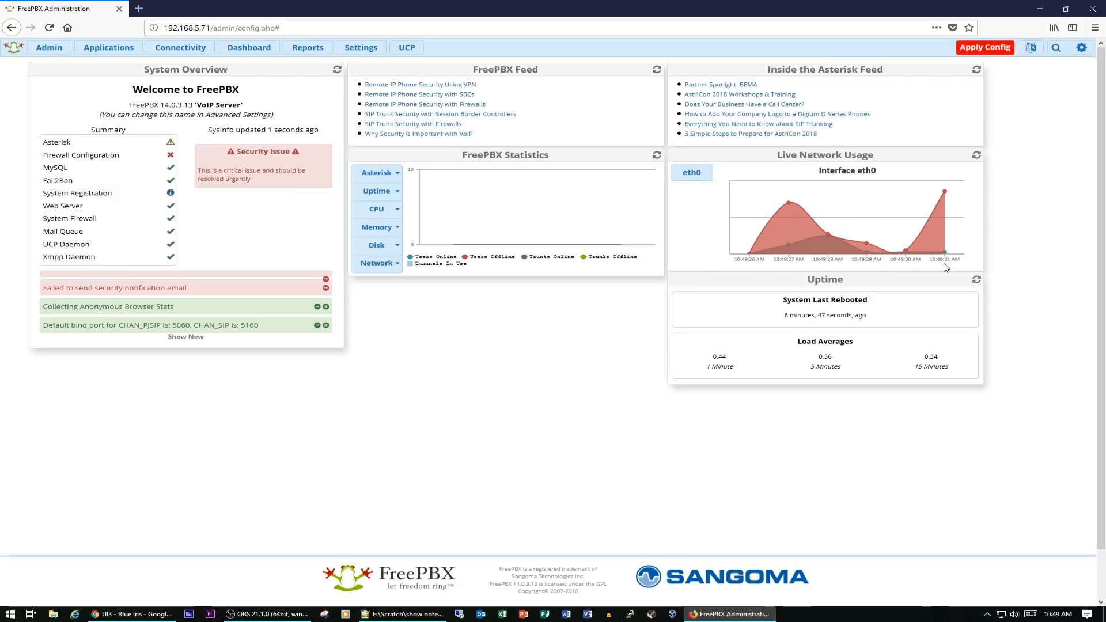
Apply the configuration
left_click(997, 50)
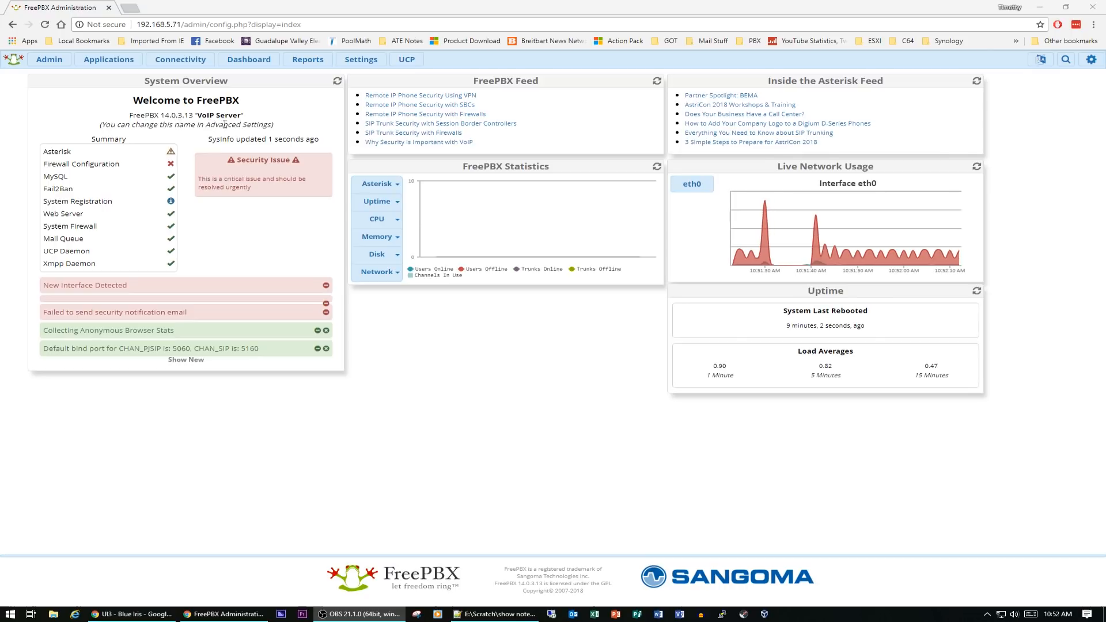
left_click_drag(242, 115, 190, 116)
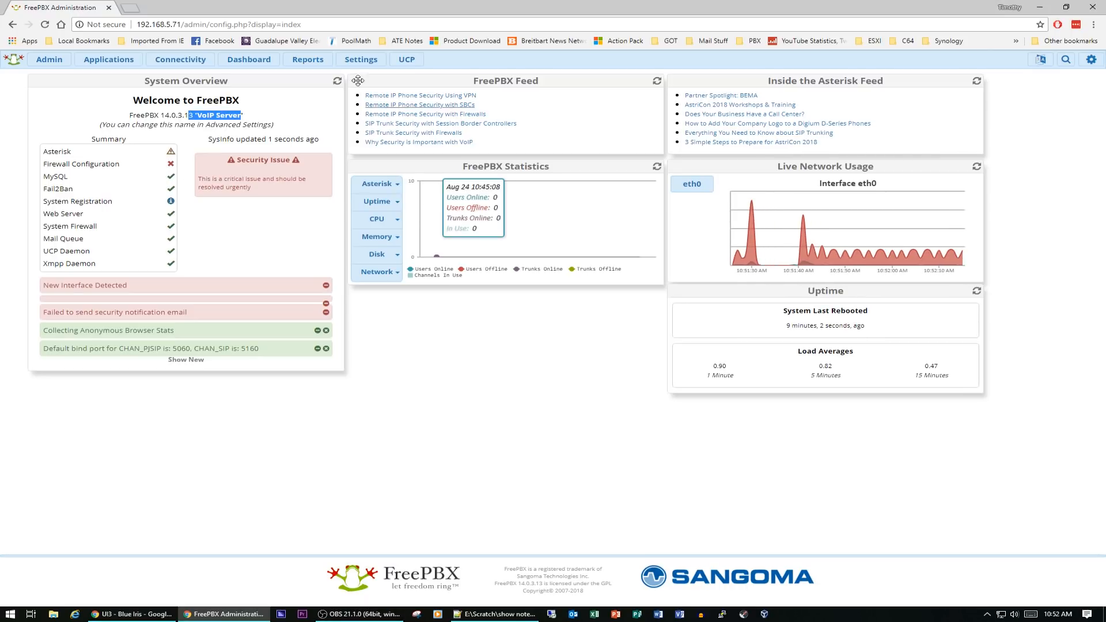
Change the System Identity in Advanced Settings to MCS-VOIP Server, then submit and apply the change
mouse_move(361, 60)
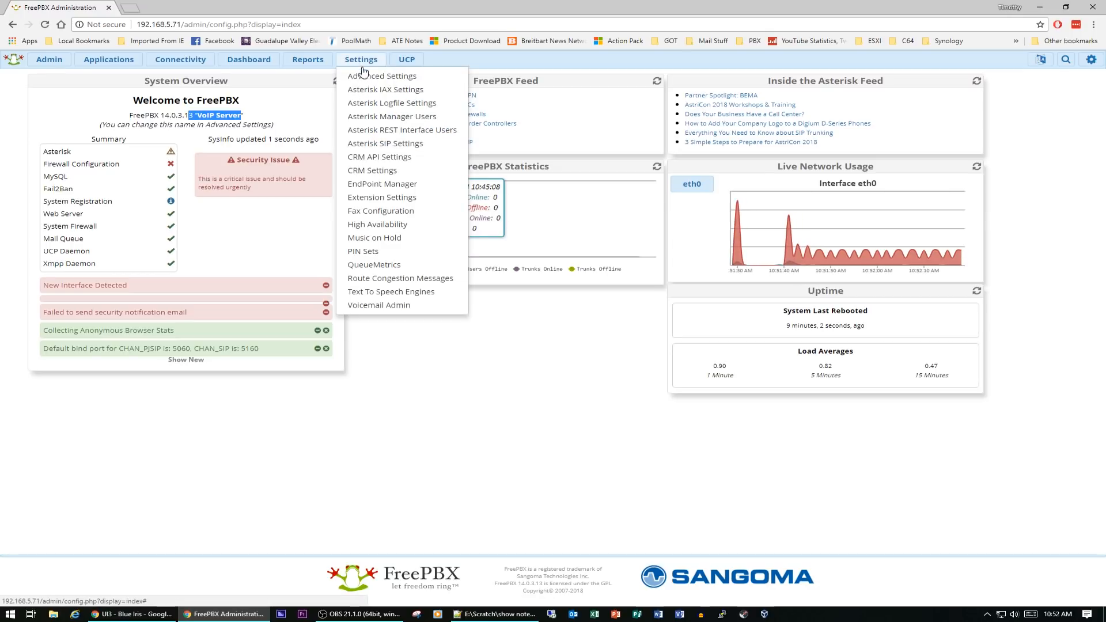
left_click(367, 77)
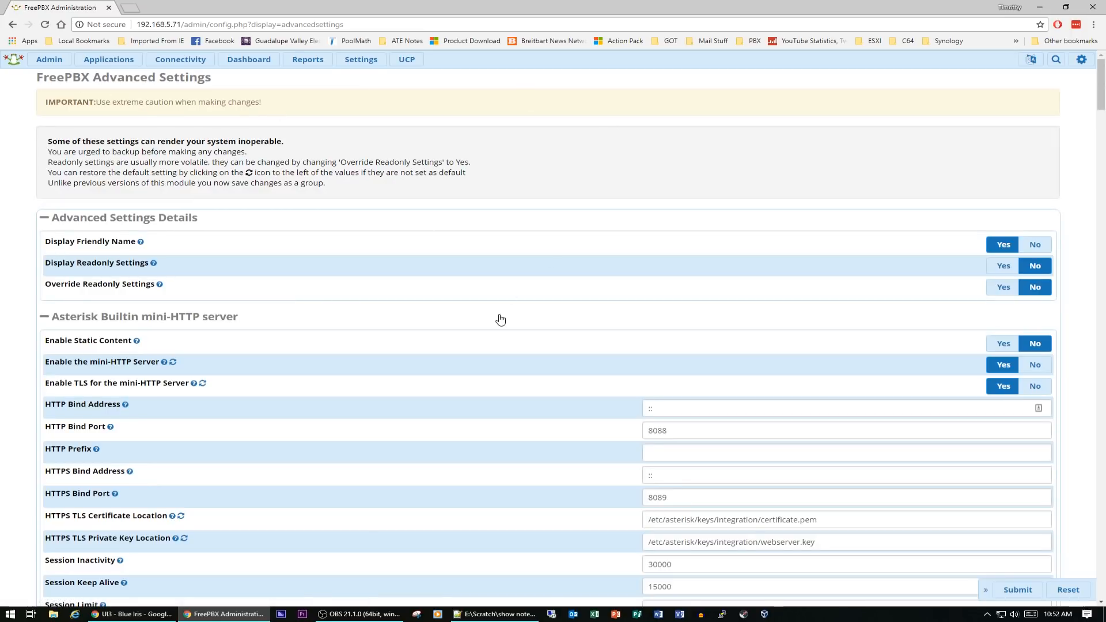
scroll(499, 316, "down", 9)
scroll(502, 319, "down", 18)
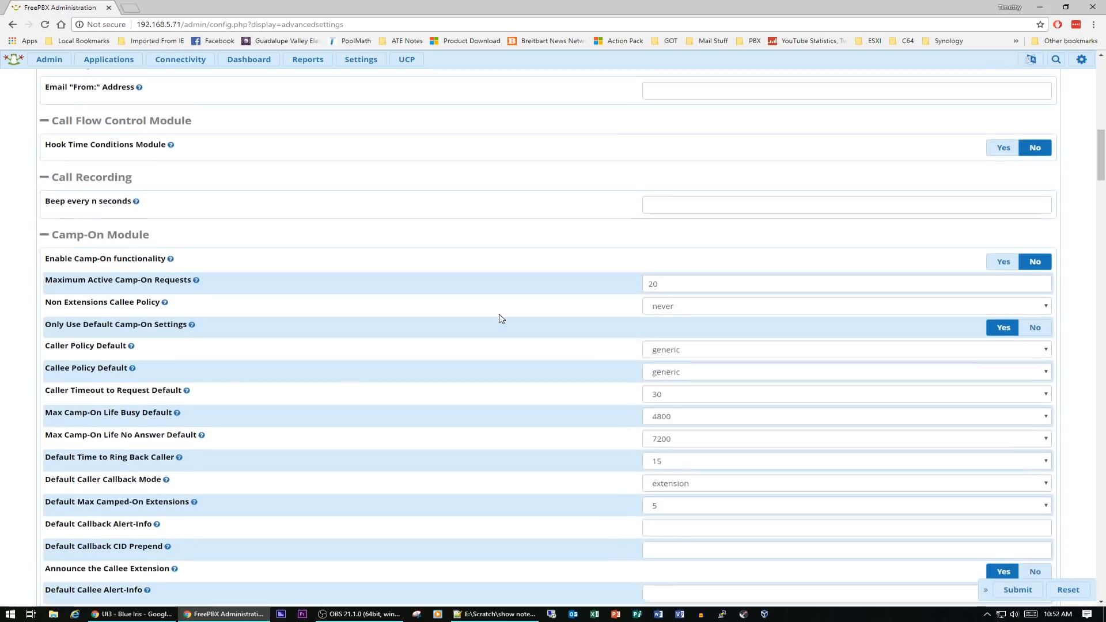
scroll(501, 319, "down", 20)
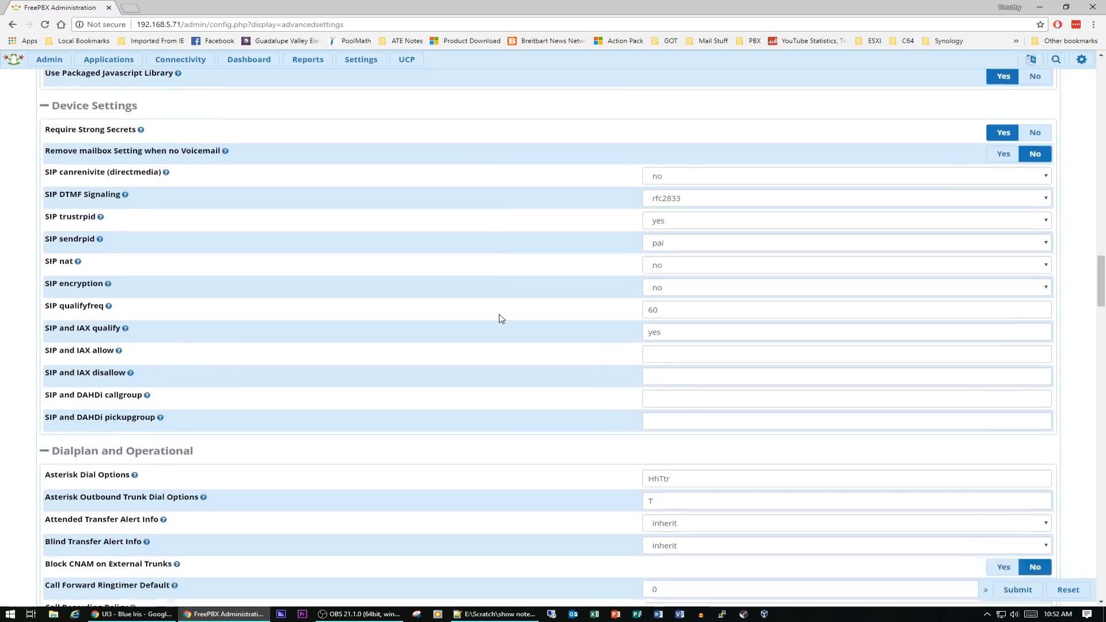
scroll(502, 319, "down", 14)
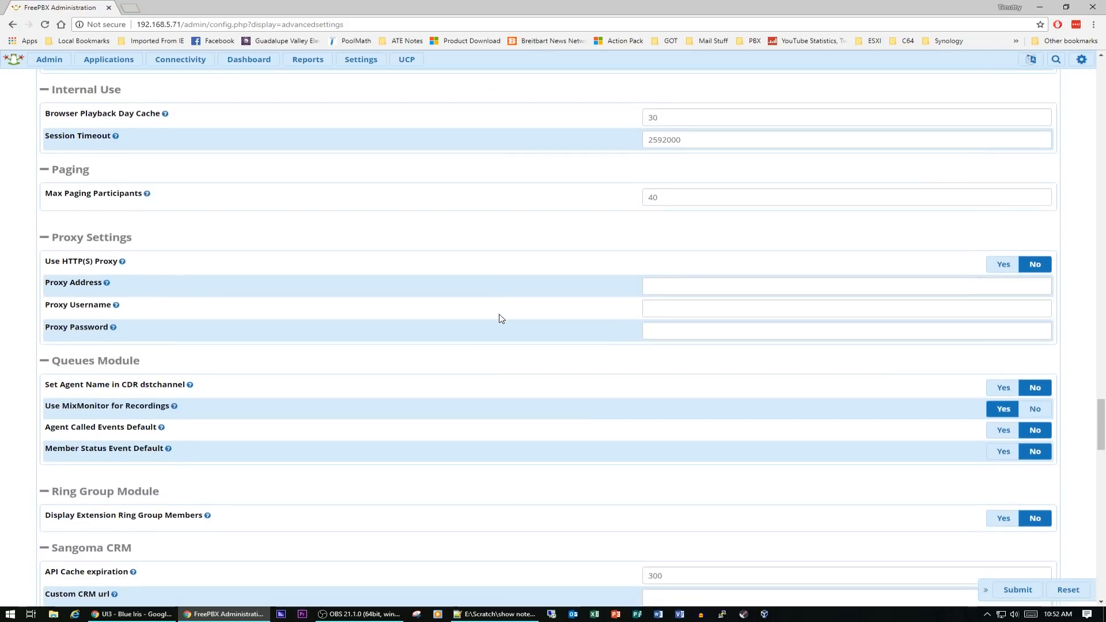
scroll(502, 318, "down", 7)
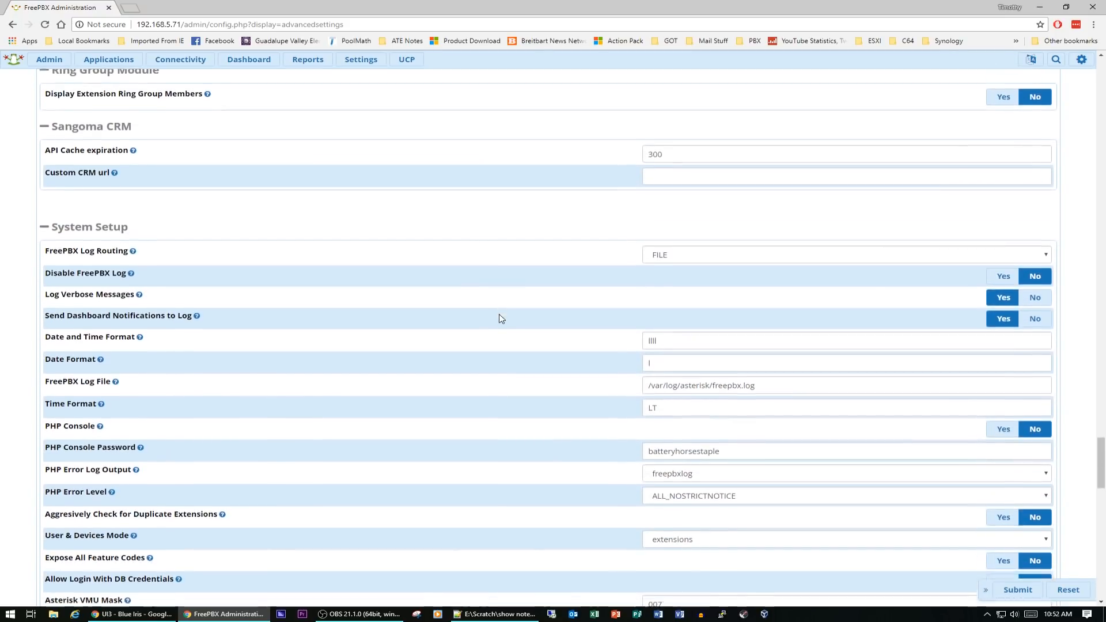
scroll(501, 318, "down", 15)
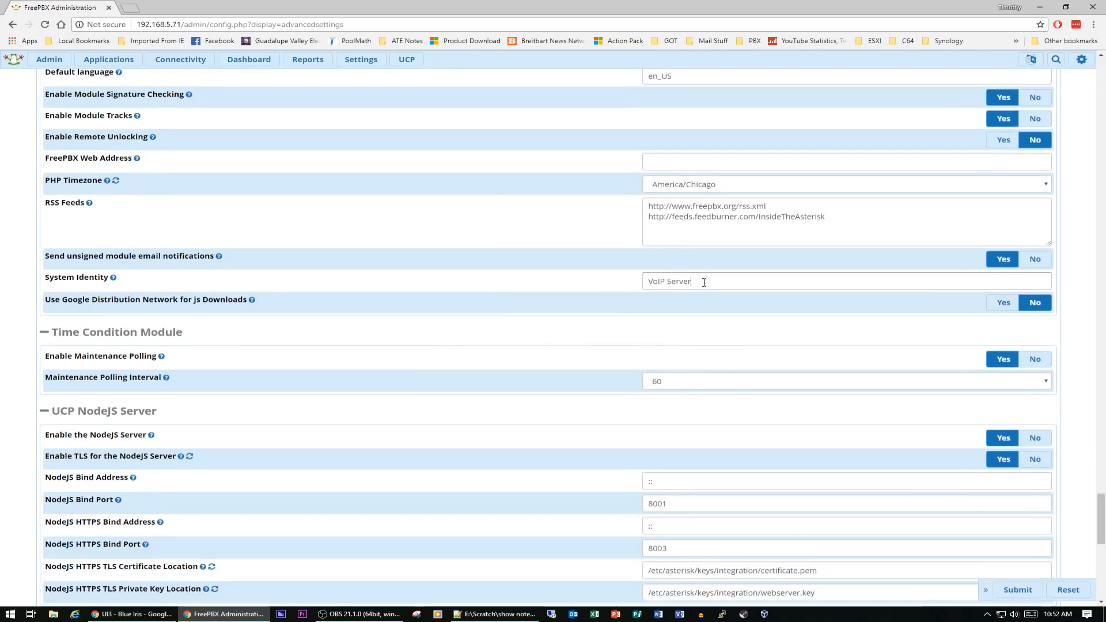
triple_click(686, 281)
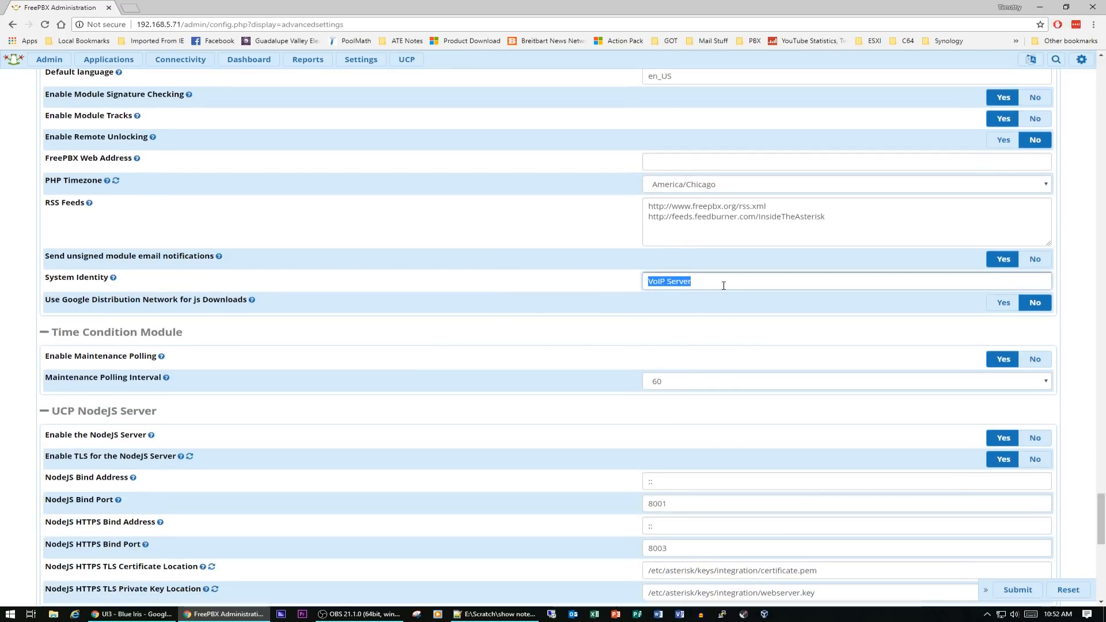
type("MCS-")
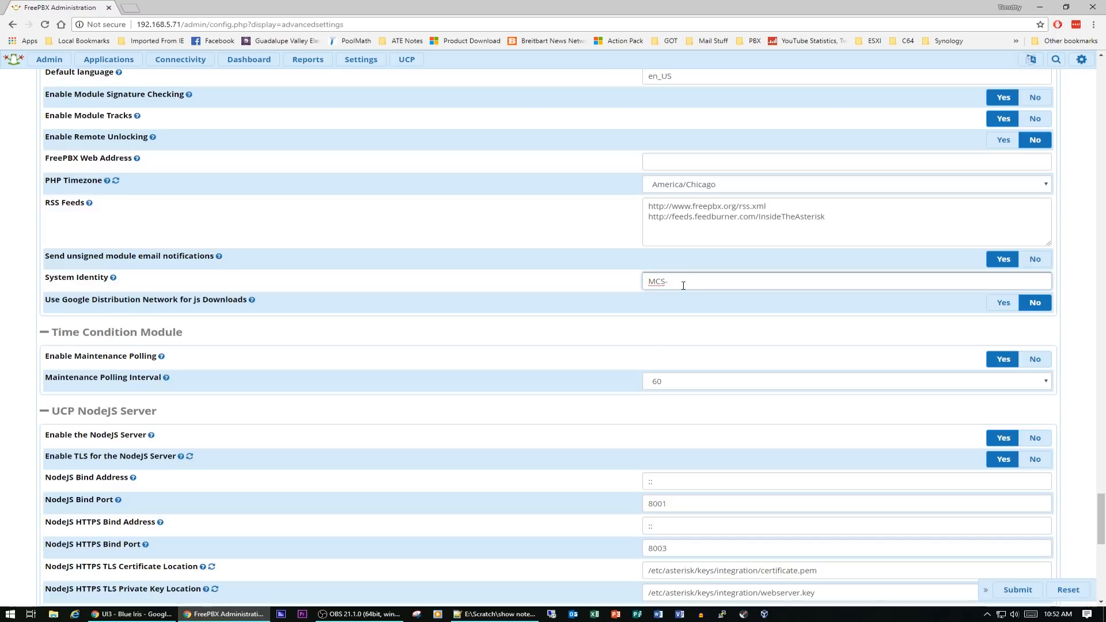
type("VOIP")
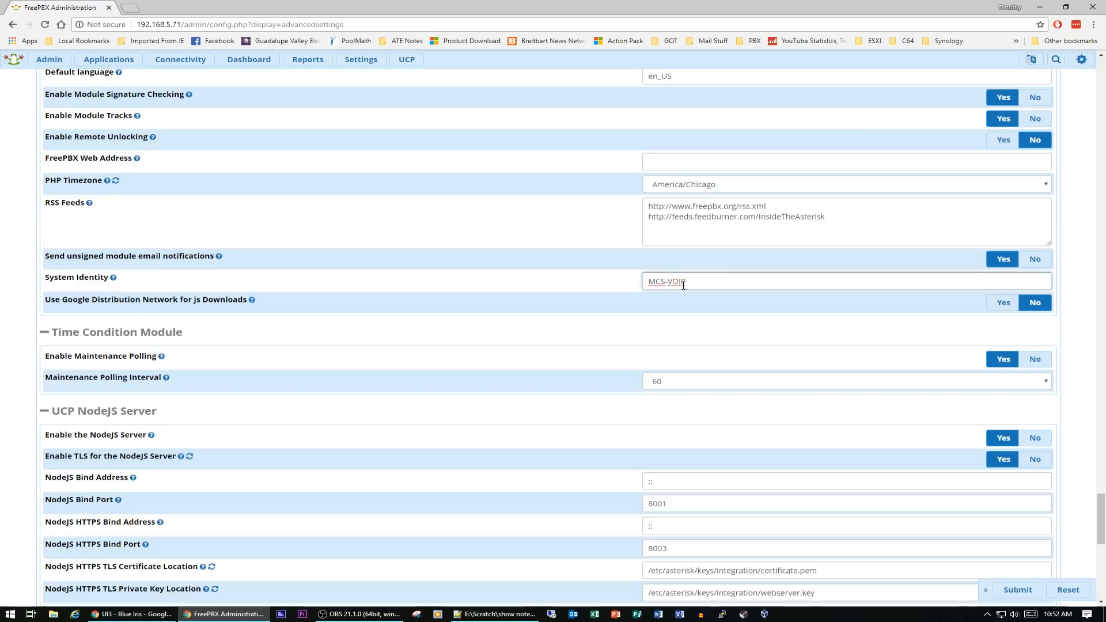
type(" Server")
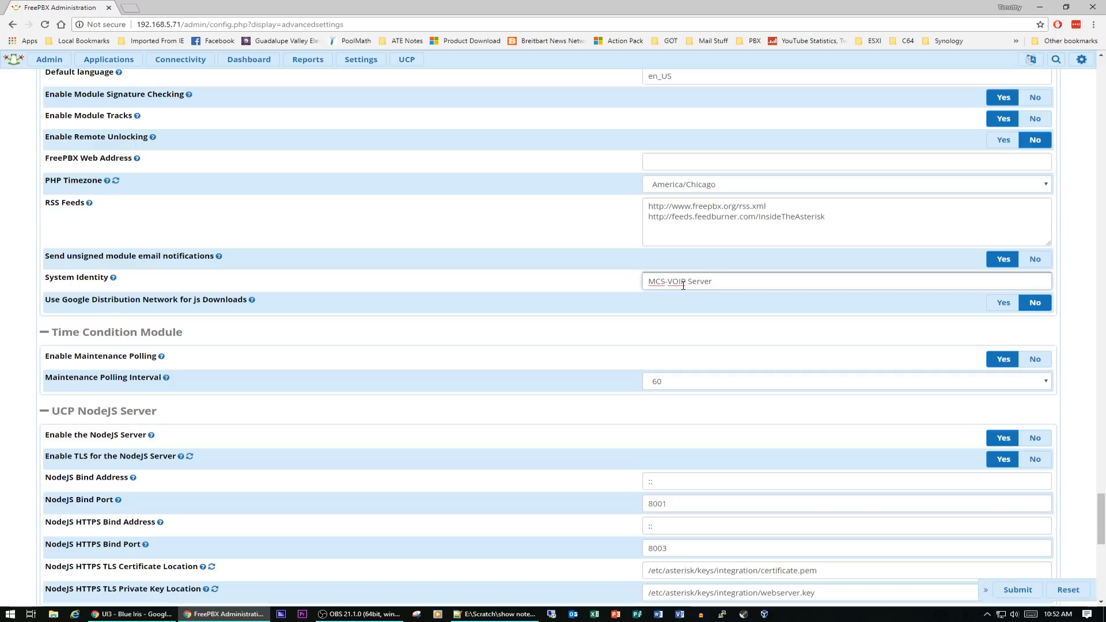
left_click(1015, 590)
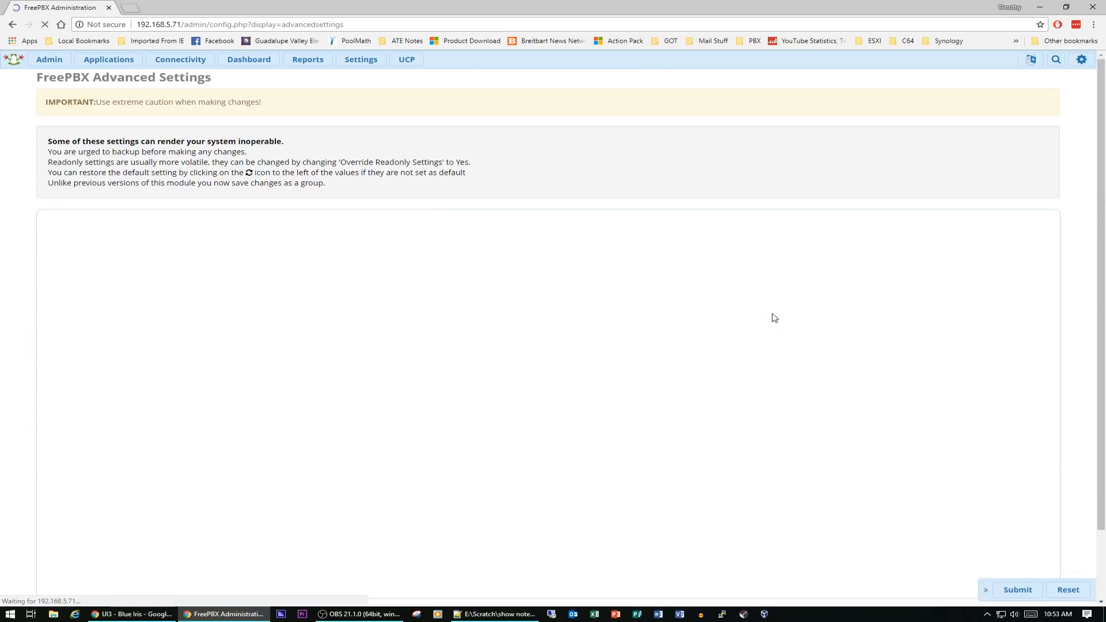
left_click(973, 63)
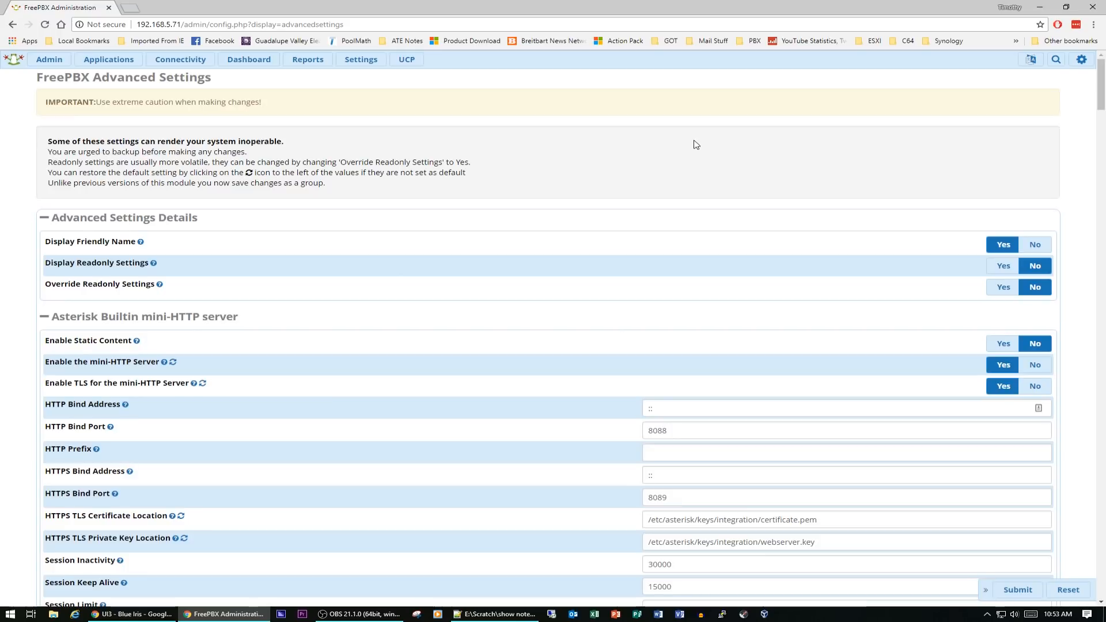
Start activating this machine from System Admin
left_click(248, 60)
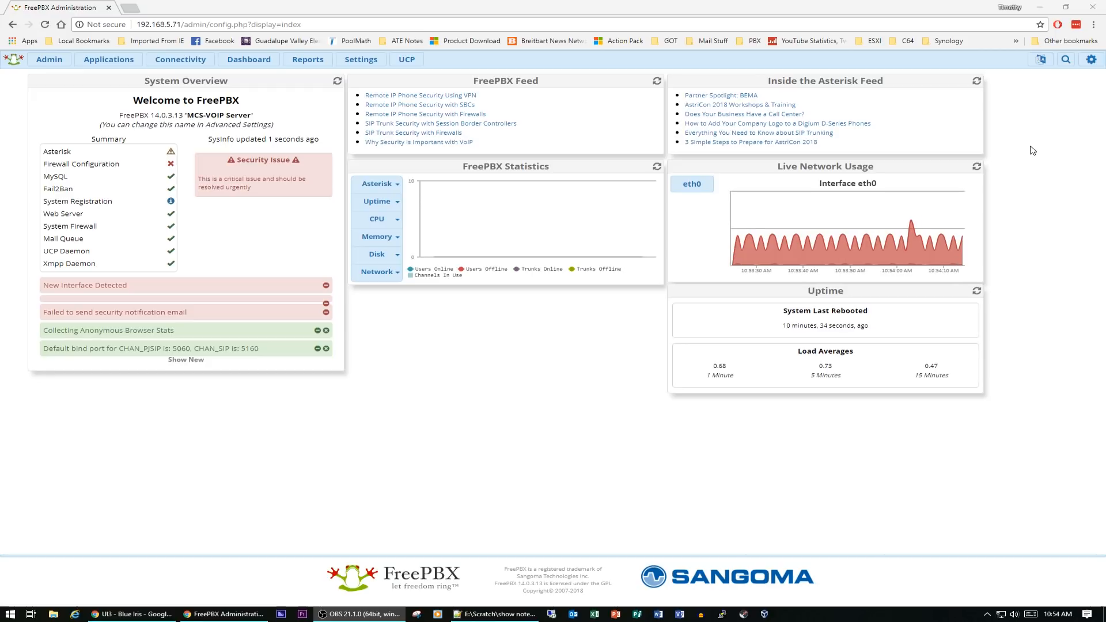
left_click(57, 57)
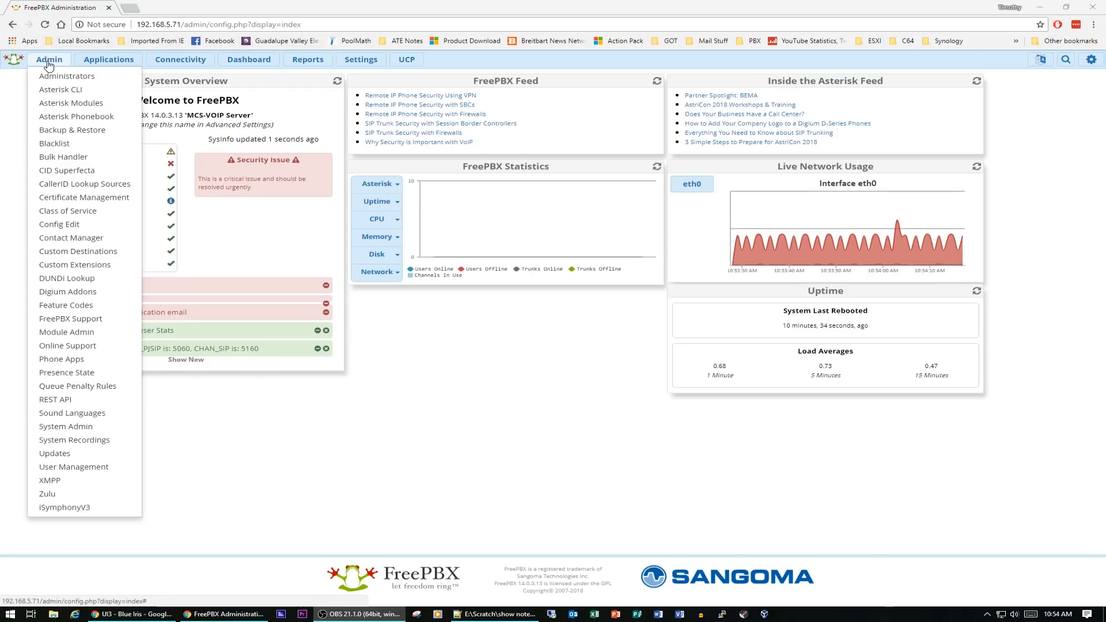
left_click(81, 428)
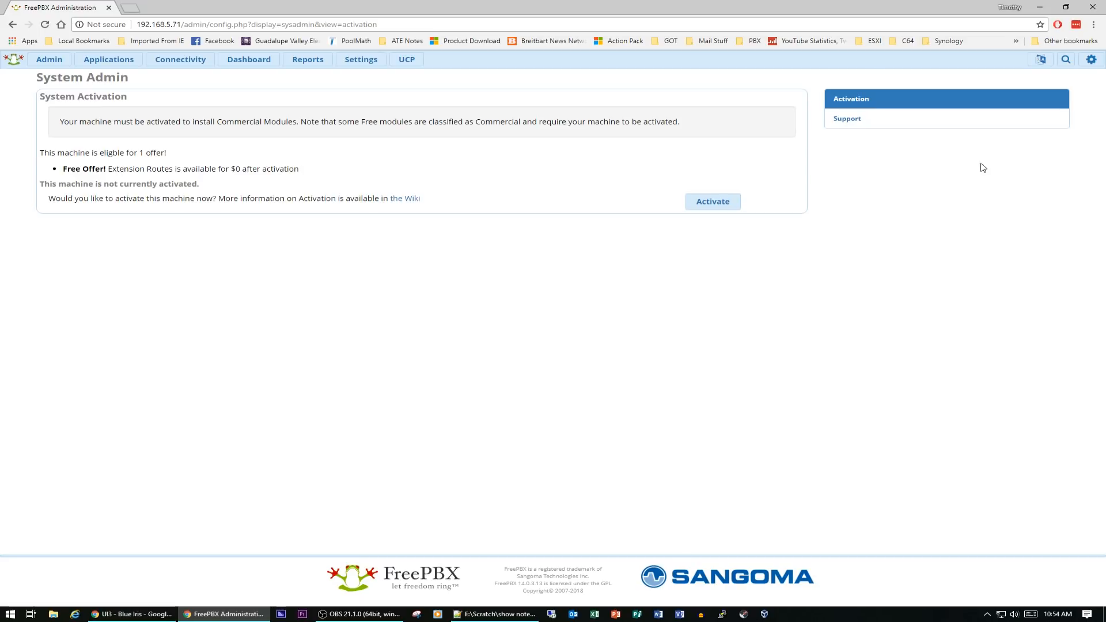
left_click(709, 205)
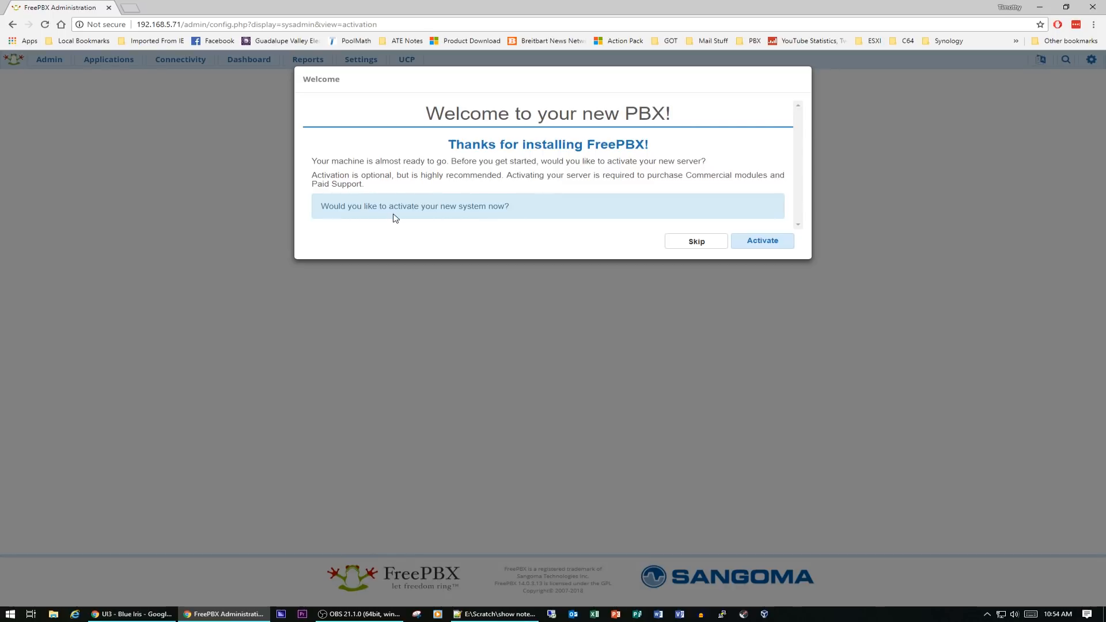
left_click(767, 242)
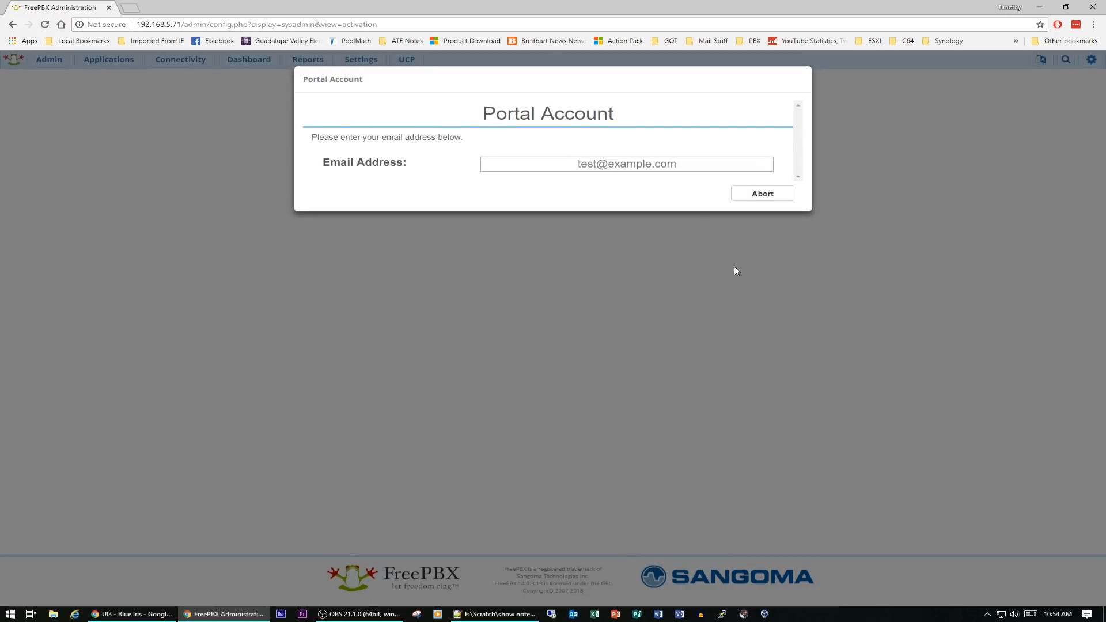
Enter the portal account's e-mail address
left_click(648, 168)
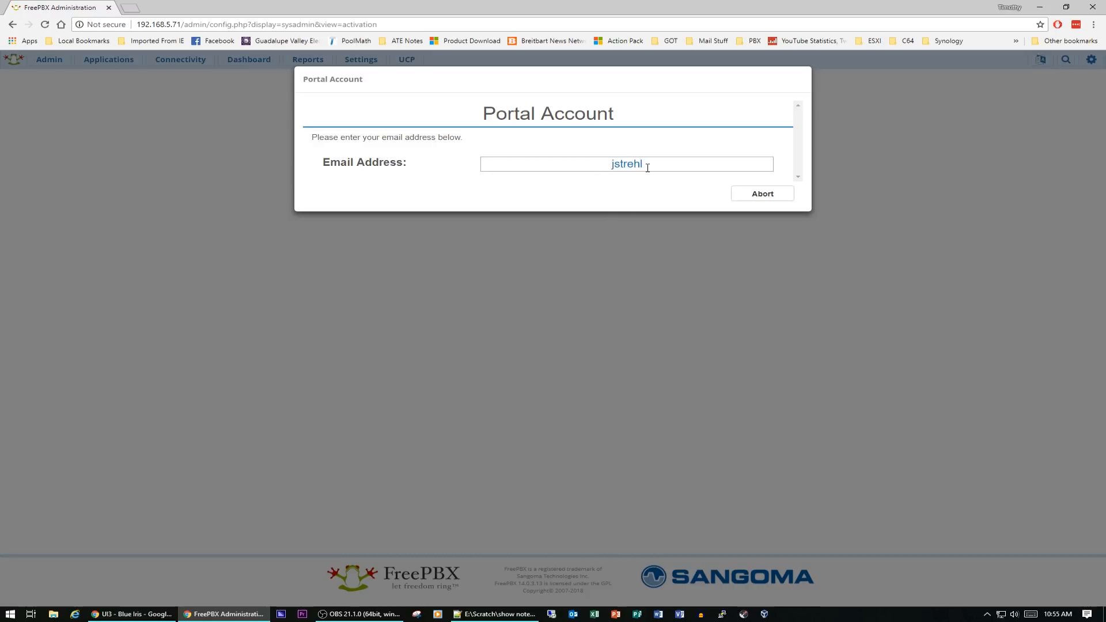
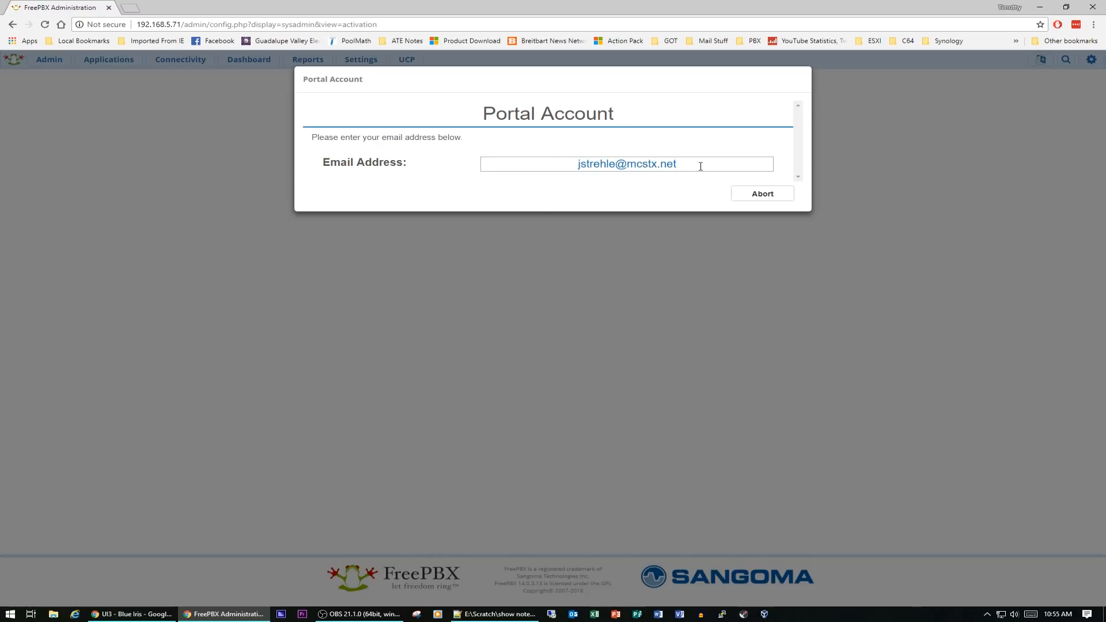
Enter the portal account password and log in, declining to save it in the password manager
key("Tab")
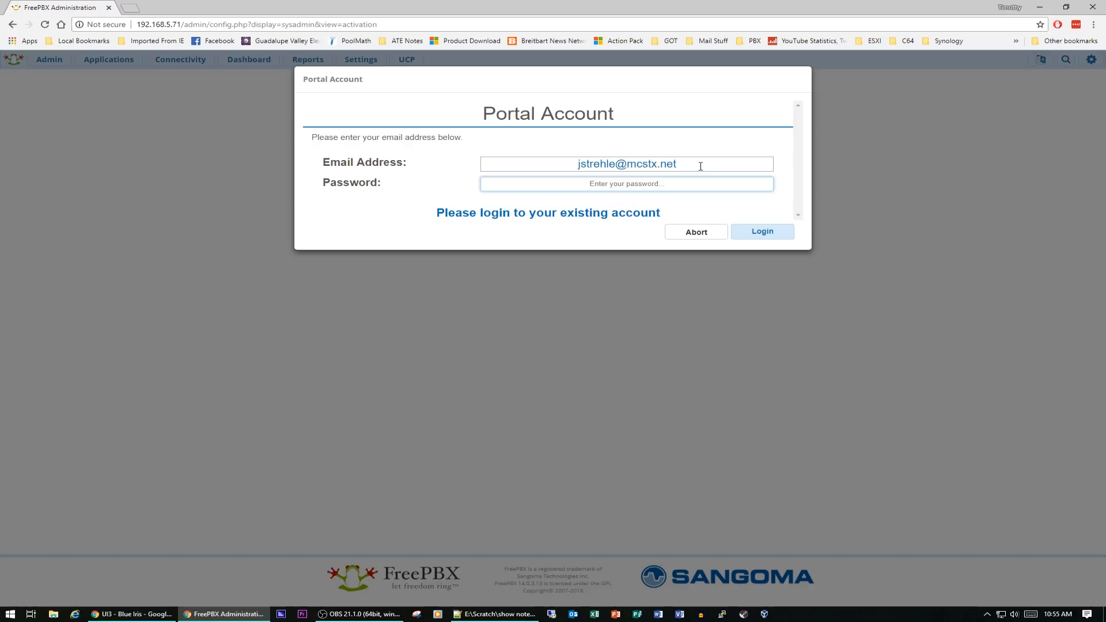
type("p")
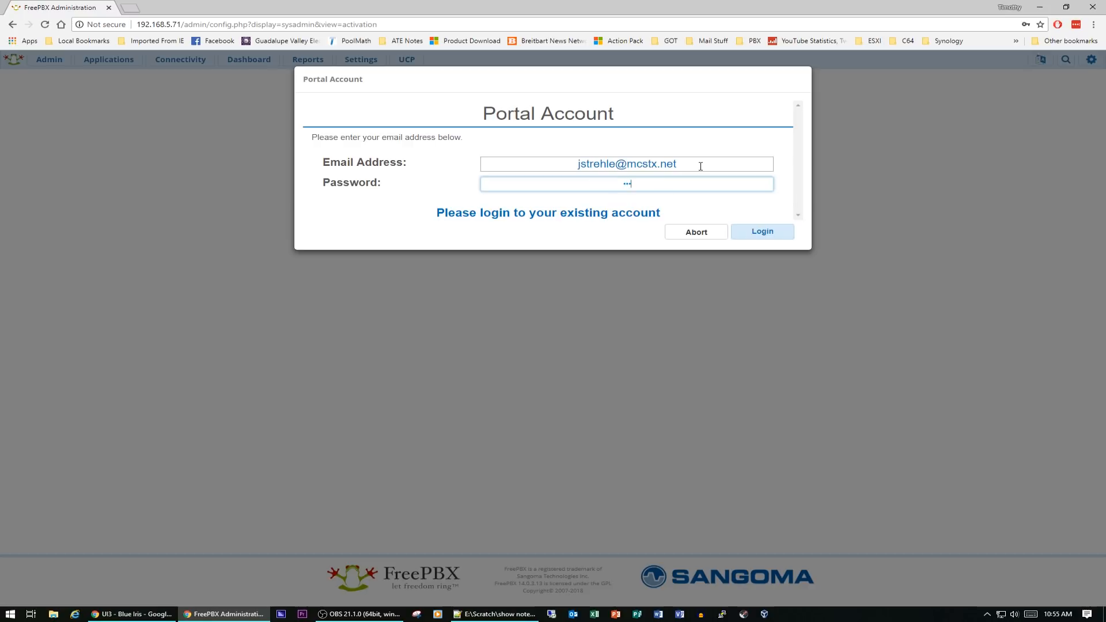
type("a")
left_click(761, 233)
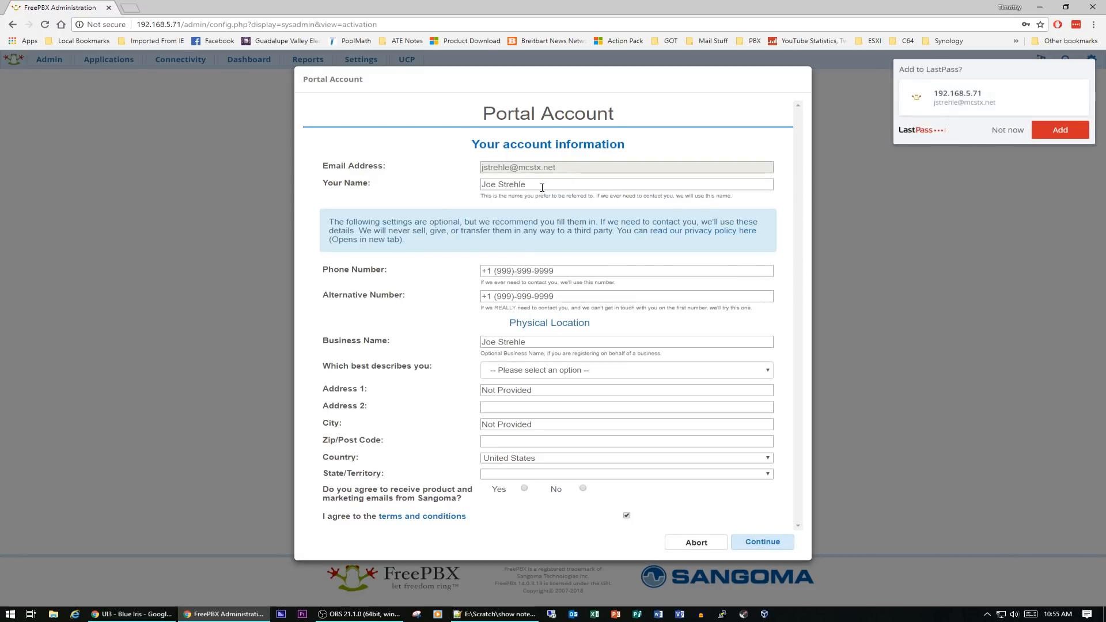
left_click(1004, 131)
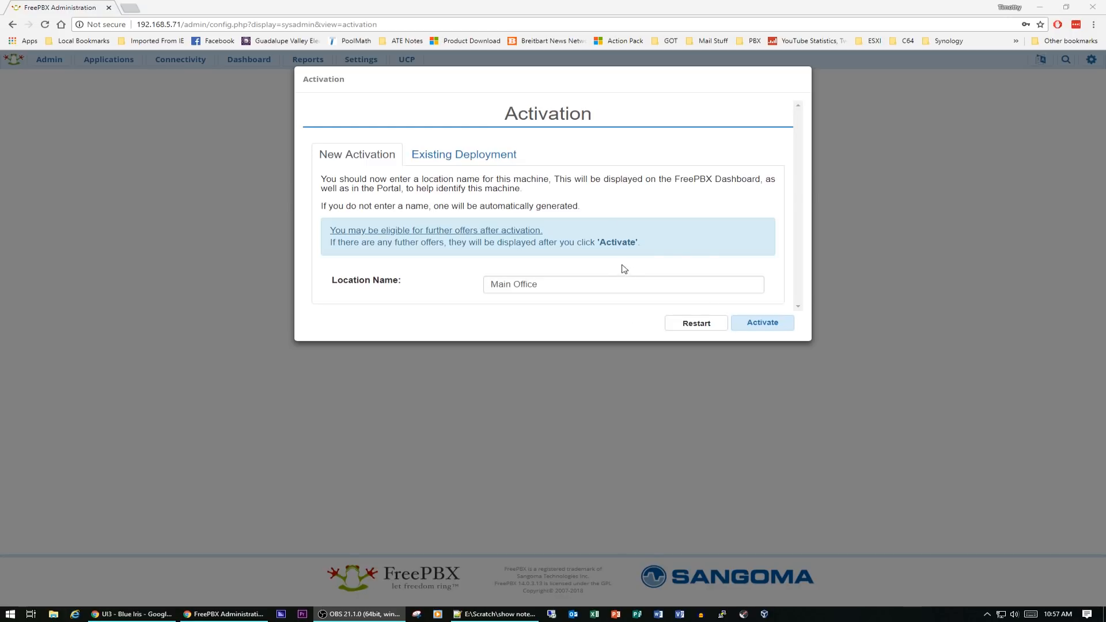
Activate the machine with location name Main Office and skip the two promotional offers
left_click(773, 326)
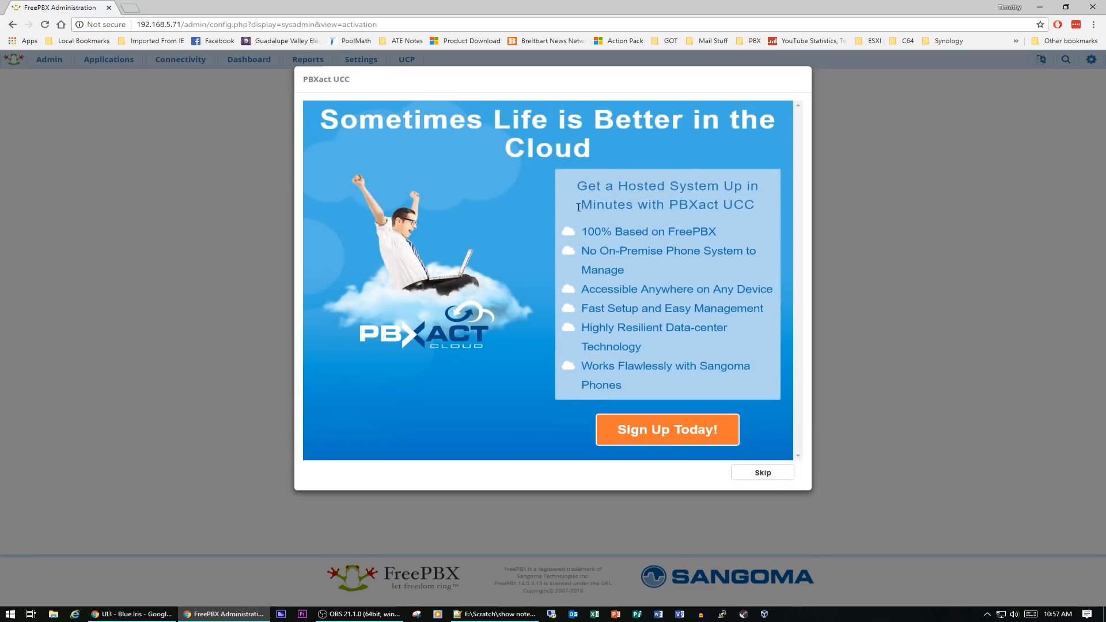
left_click(768, 475)
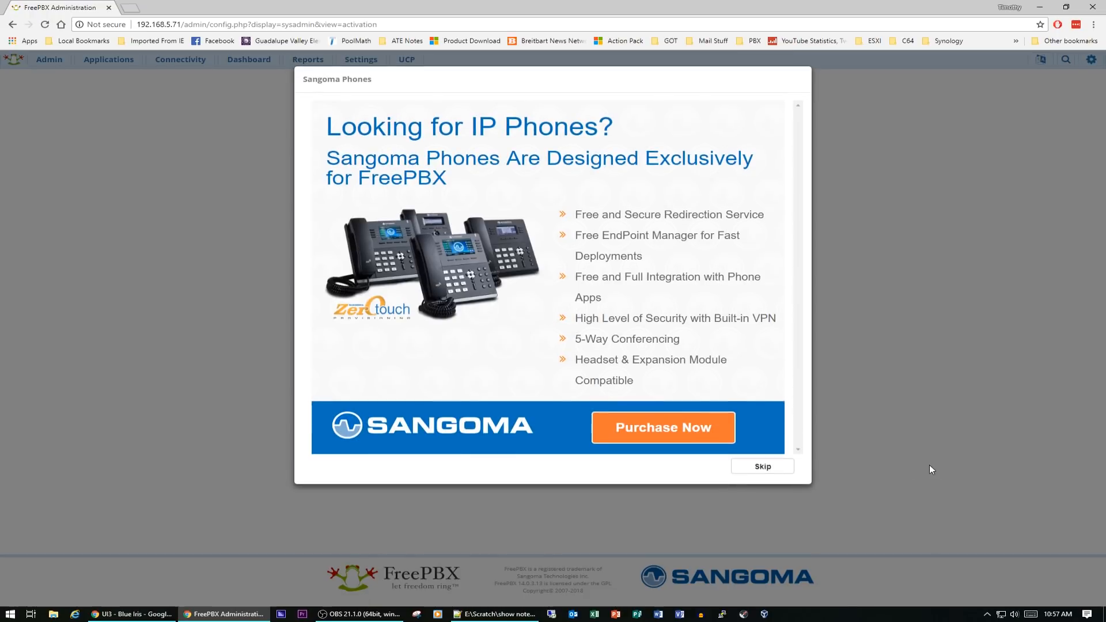
left_click(776, 472)
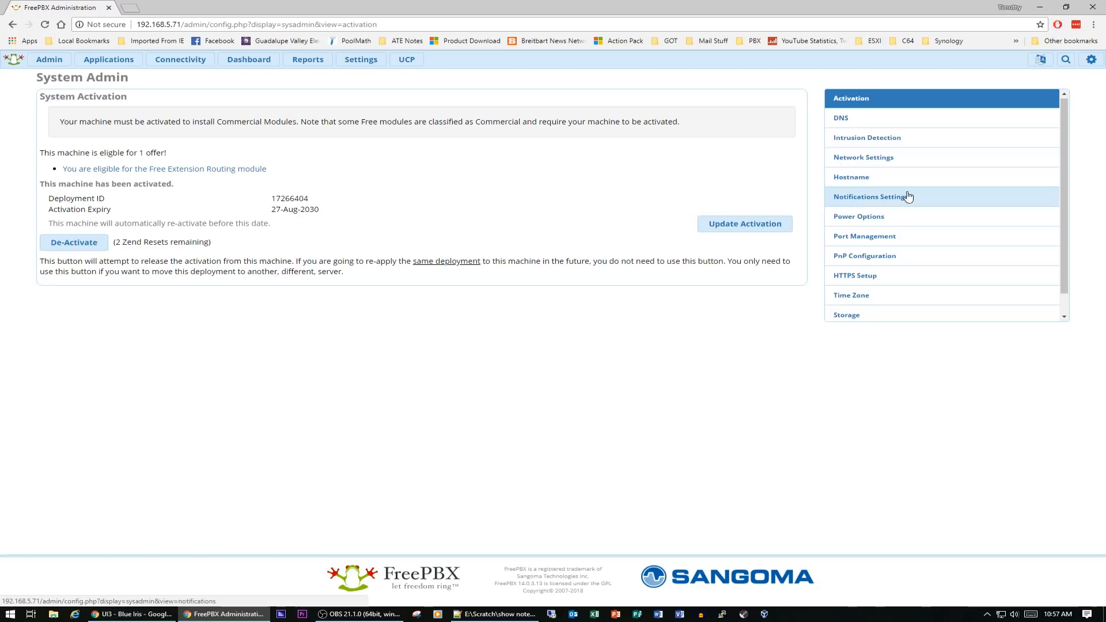
scroll(897, 251, "down", 1)
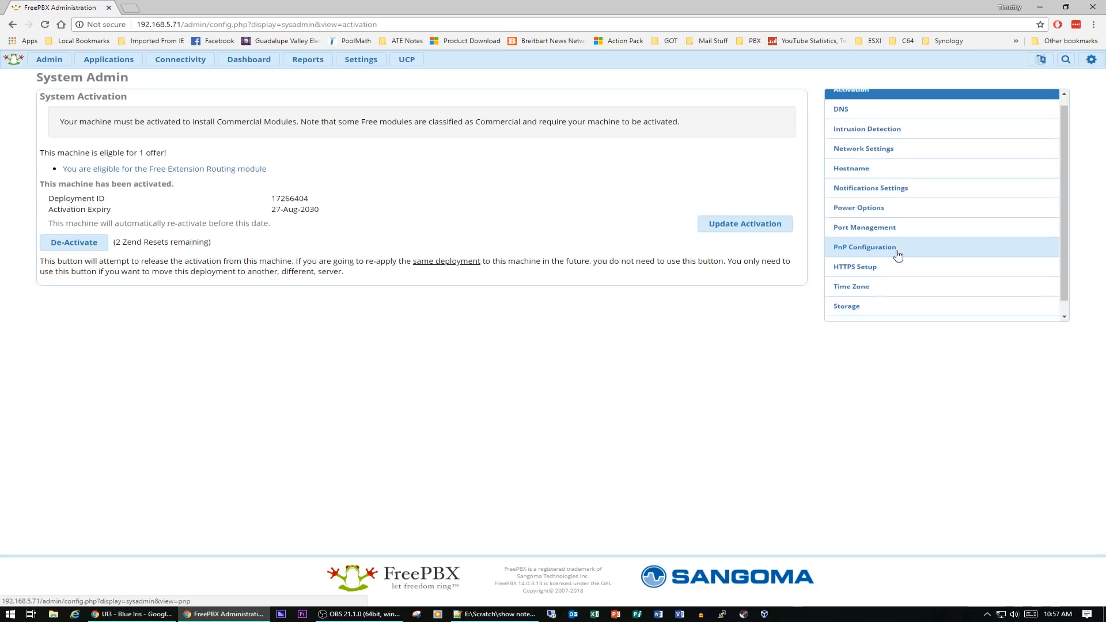
scroll(897, 251, "up", 1)
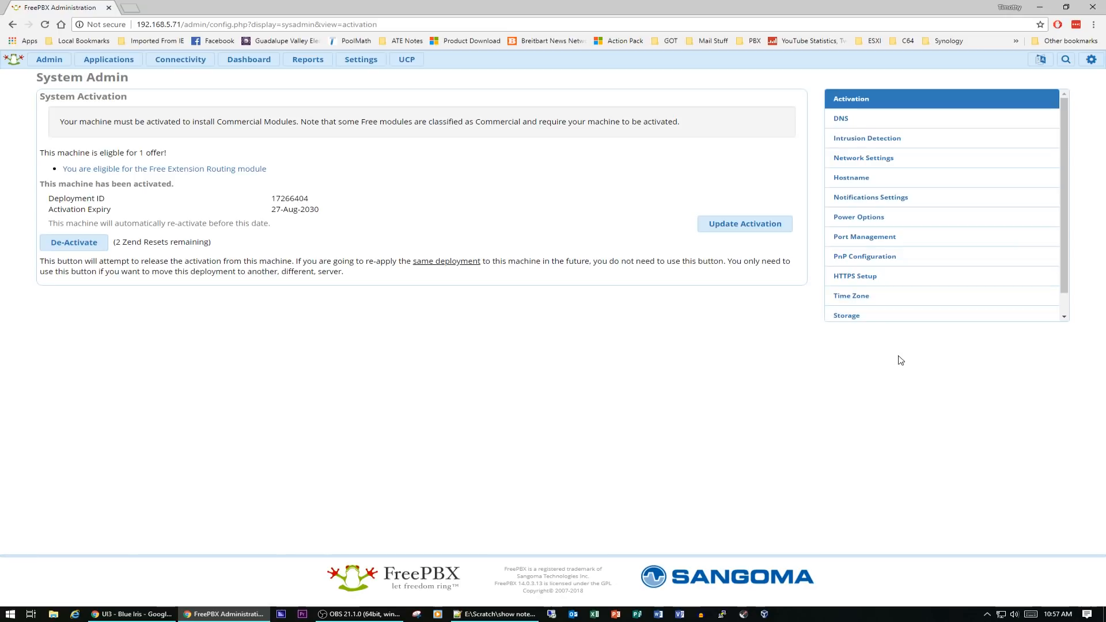
scroll(905, 223, "down", 1)
scroll(904, 224, "up", 1)
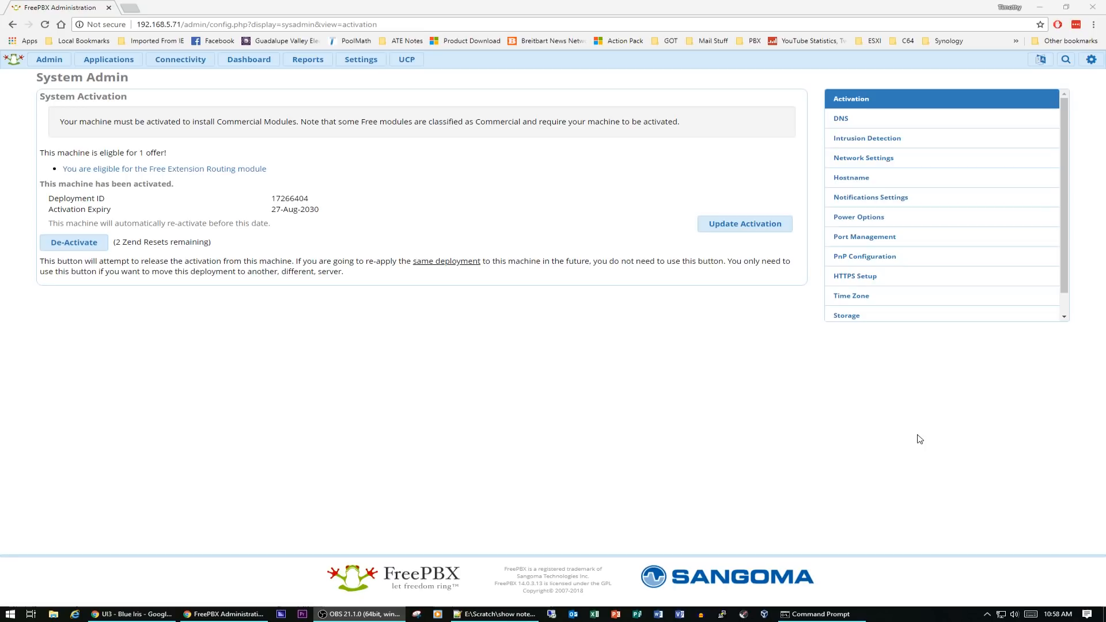
Switch the eth0 network interface to a static IP of 192.168.5.100, then save and apply it
left_click(882, 162)
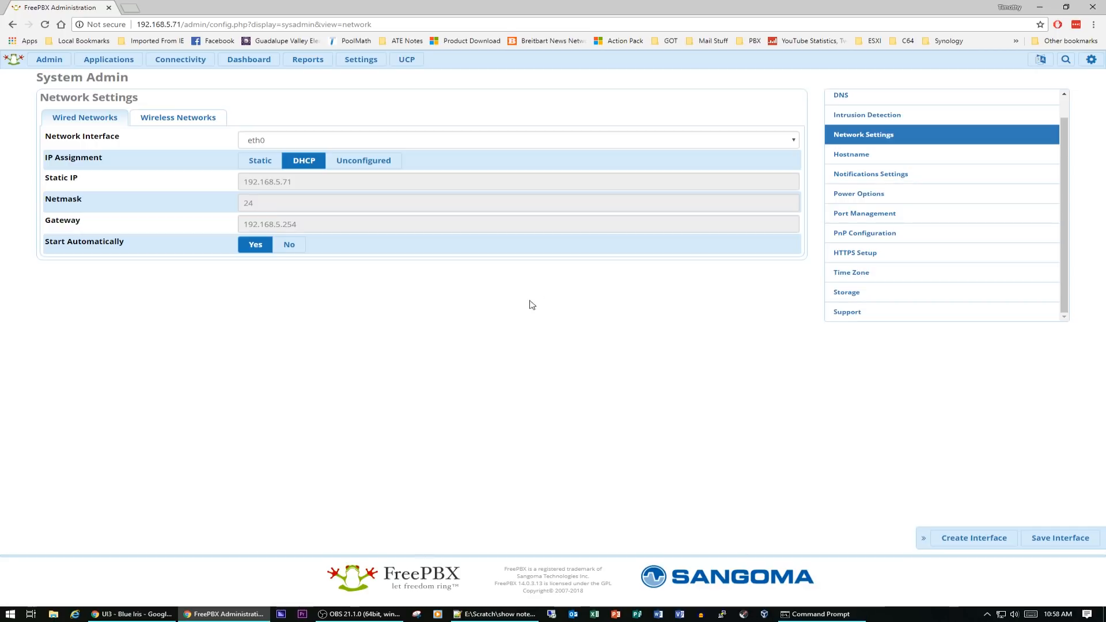
left_click(258, 162)
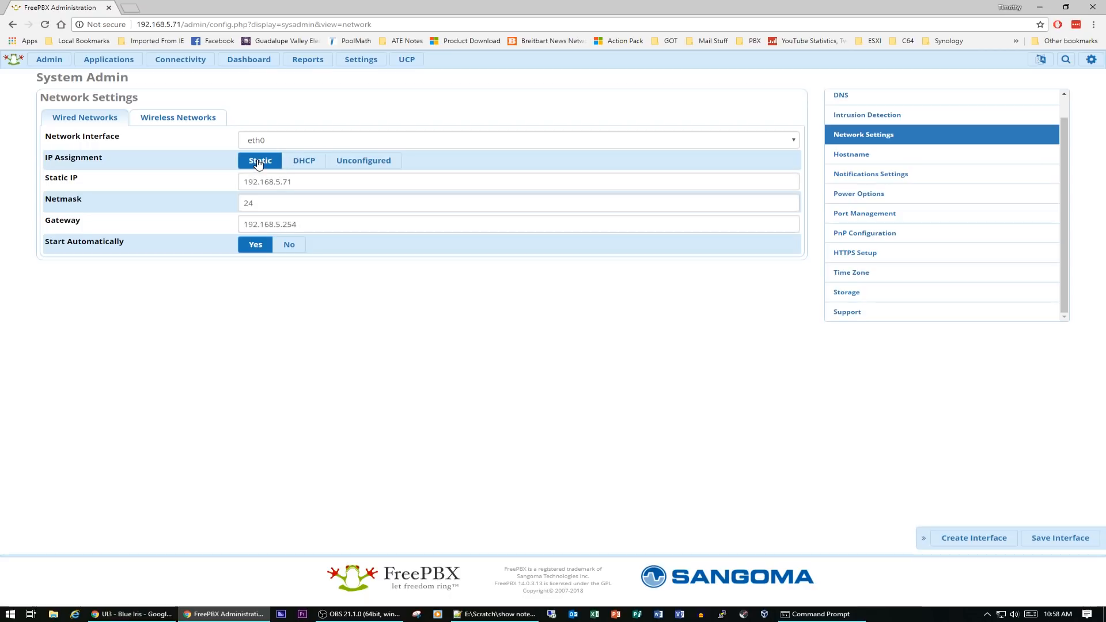
left_click(336, 181)
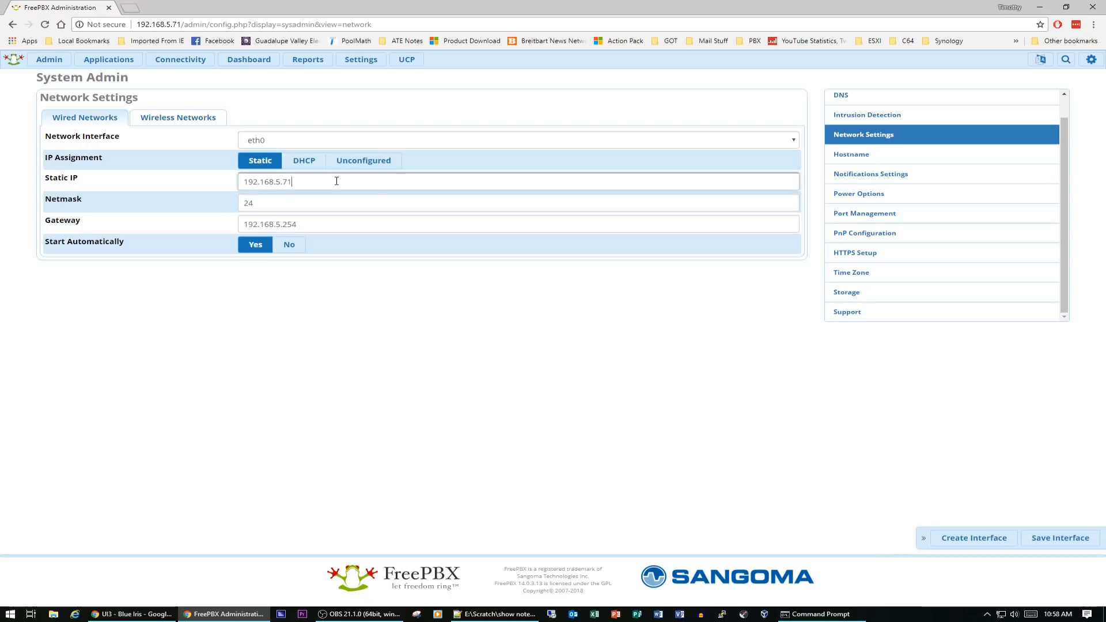
type("100")
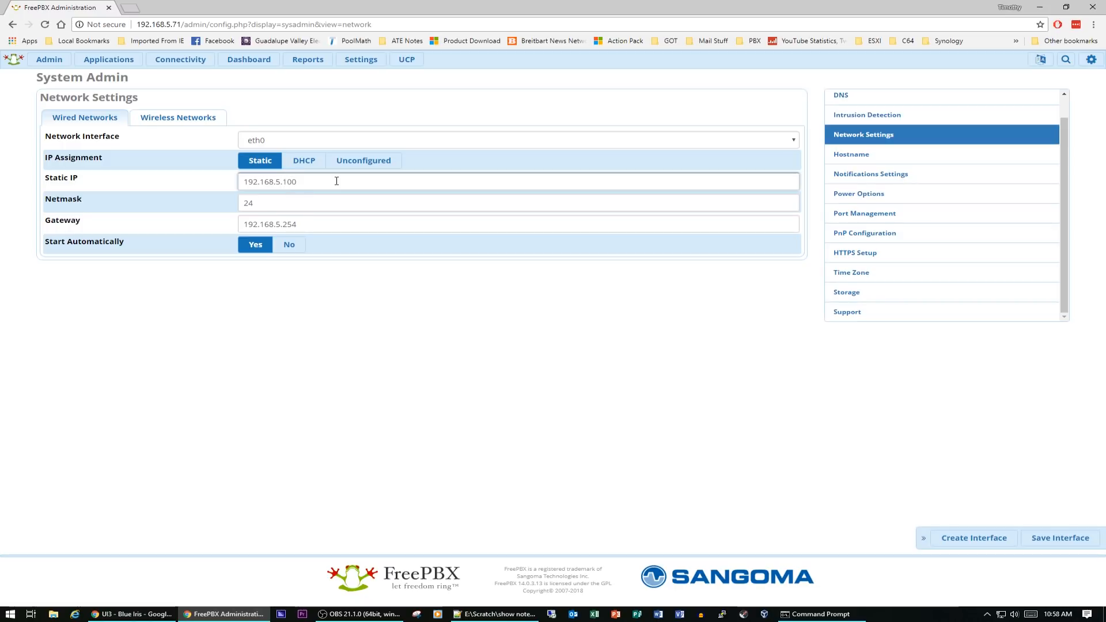
left_click(336, 199)
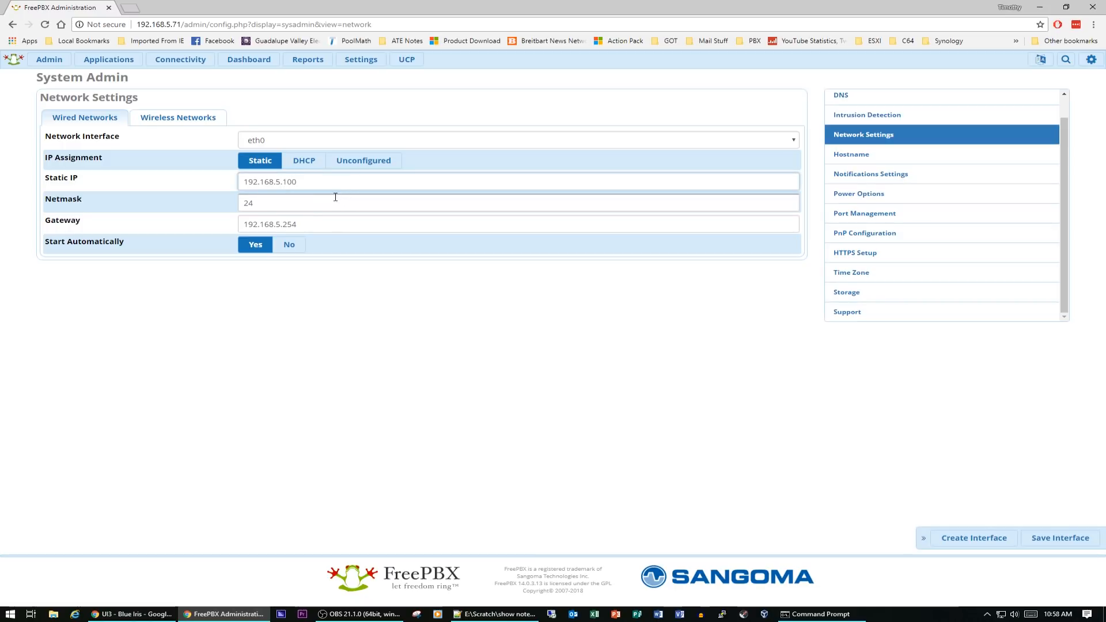
left_click(284, 224)
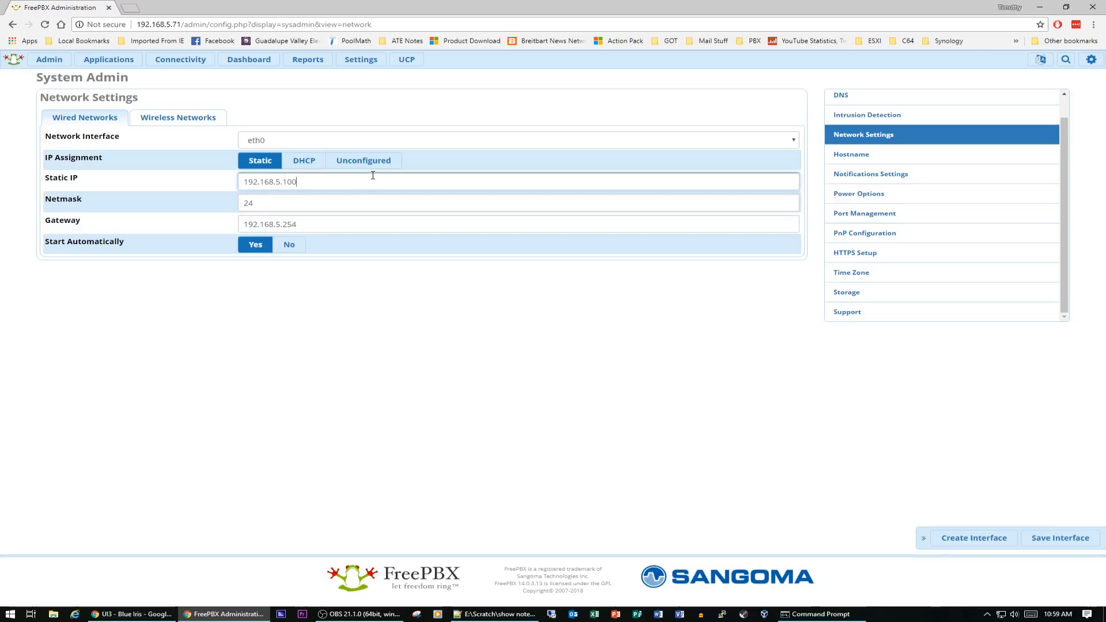
left_click(1072, 539)
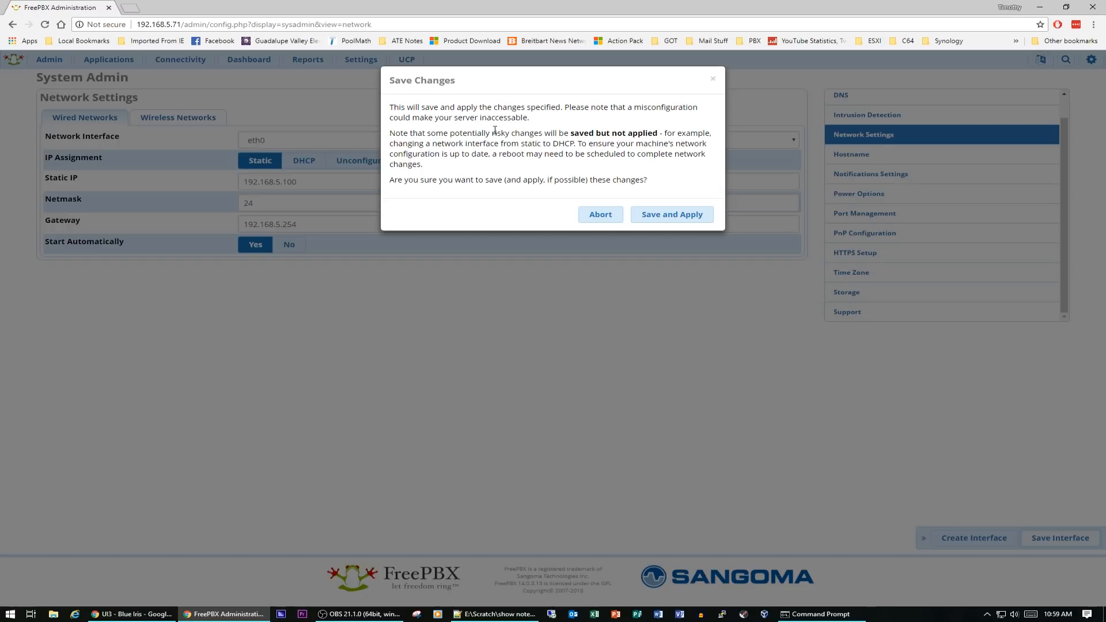
left_click(672, 217)
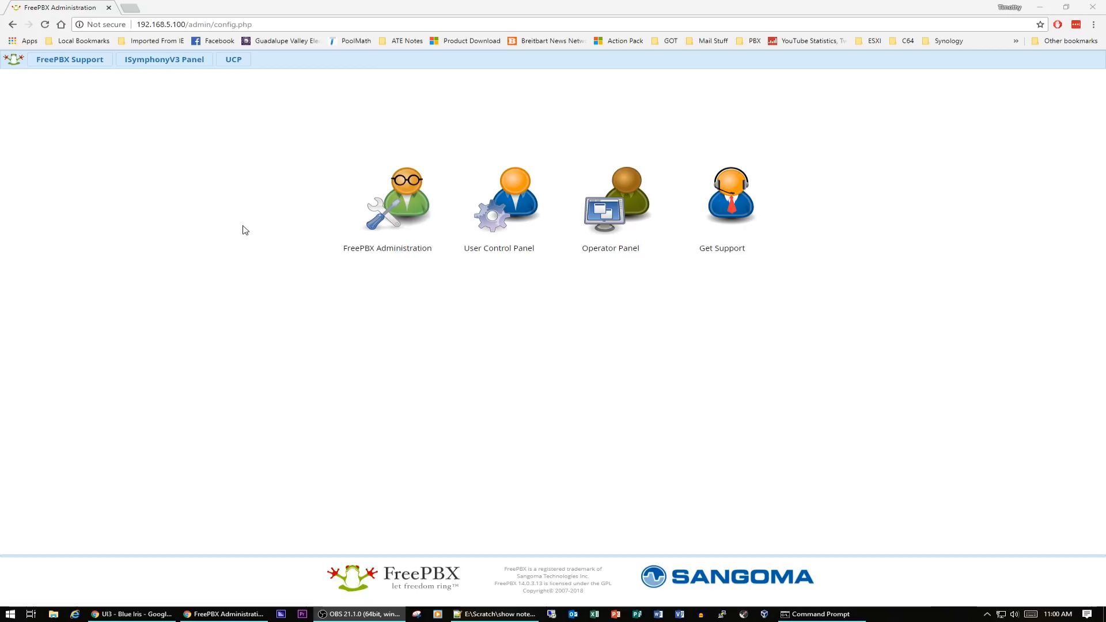
Log in to FreePBX Administration at the new address with the admin username and password, declining to save the password
left_click(406, 199)
left_click(406, 198)
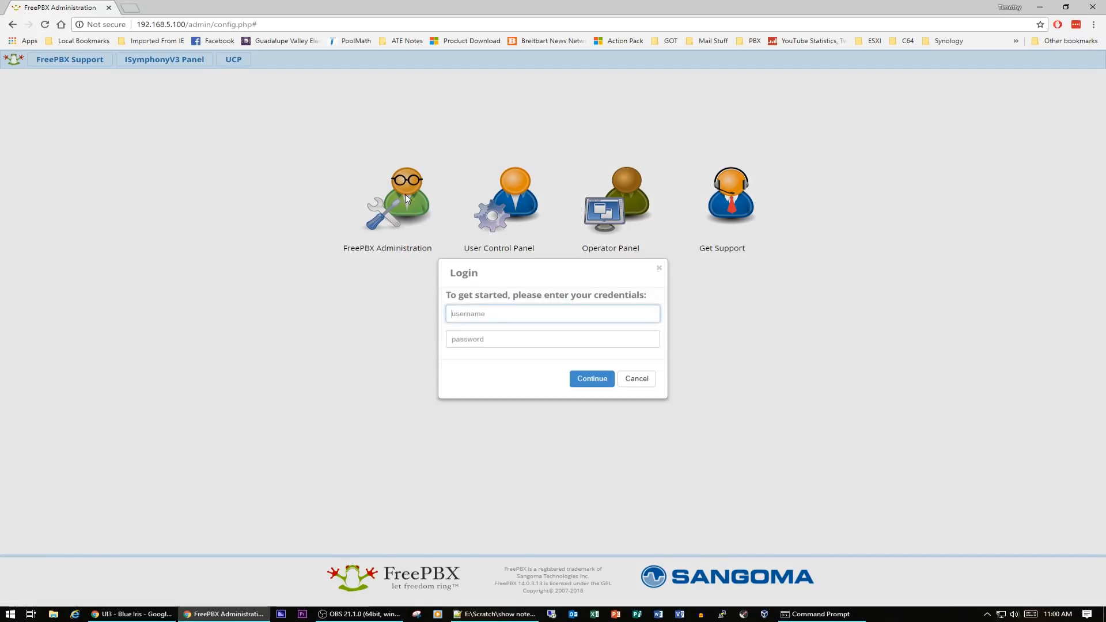
type("adama")
key("Tab")
type("•••••••")
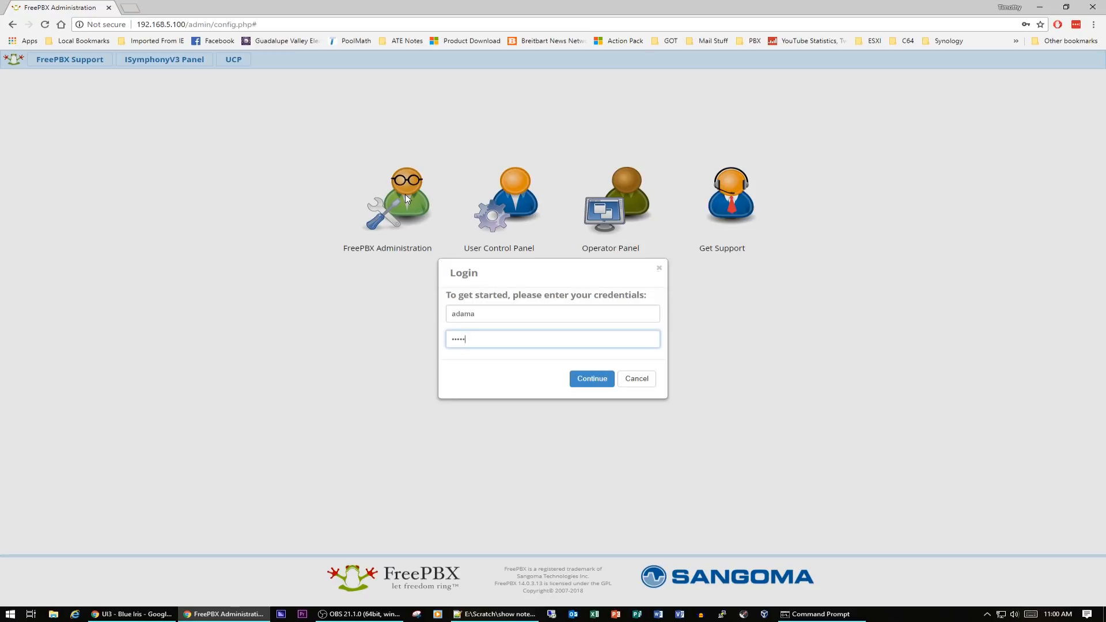
type("•")
left_click(597, 379)
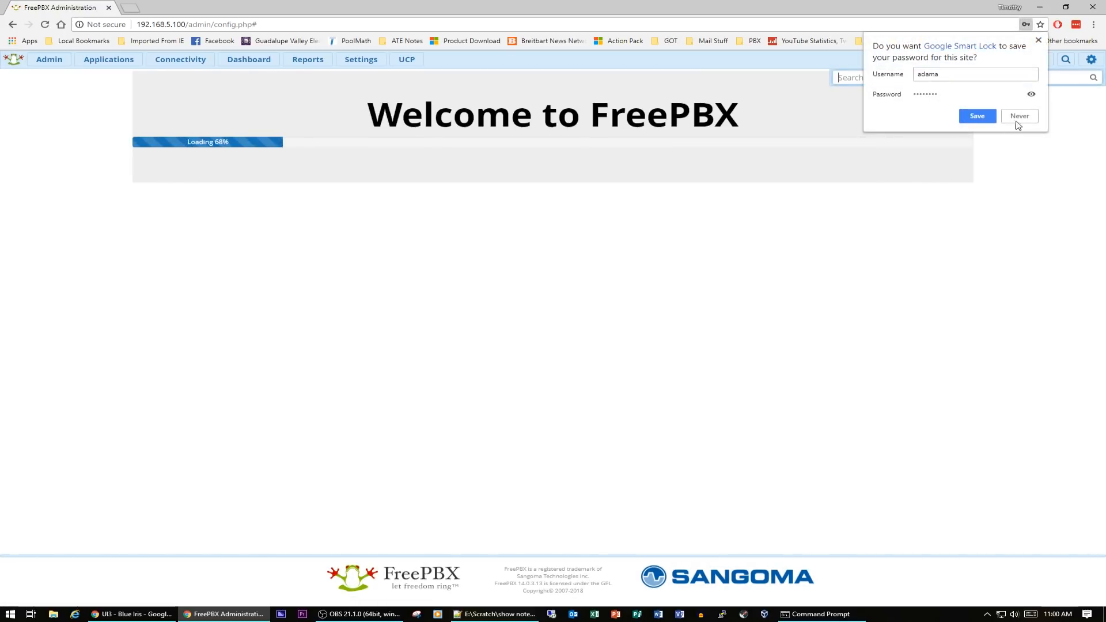
left_click(1019, 116)
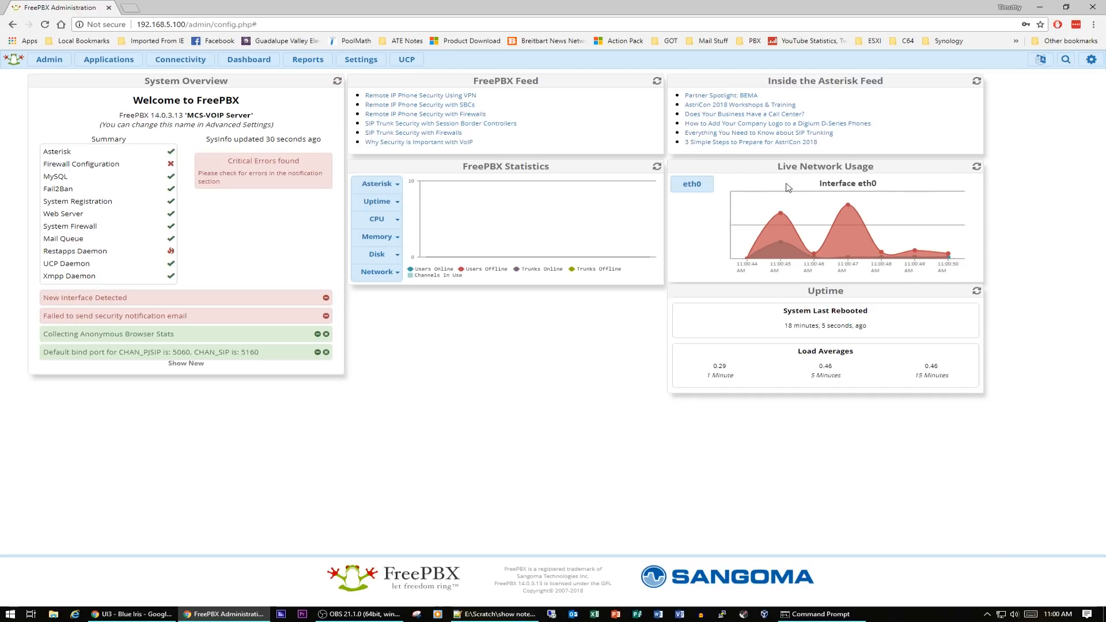
Open the DNS server list in System Admin for review, then return to the dashboard
left_click(47, 61)
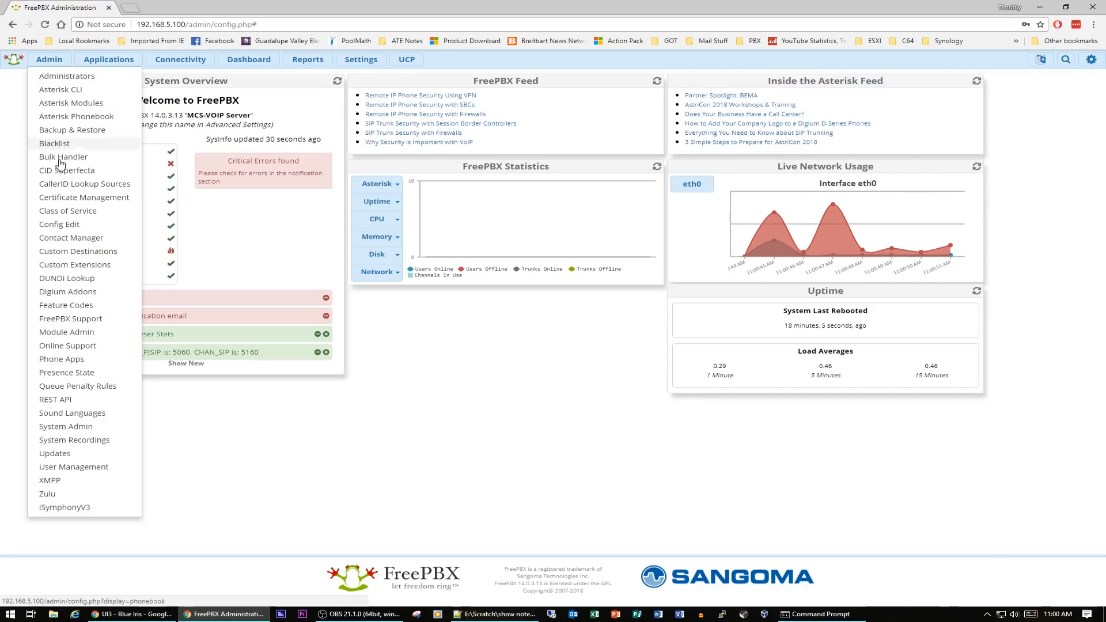
left_click(77, 429)
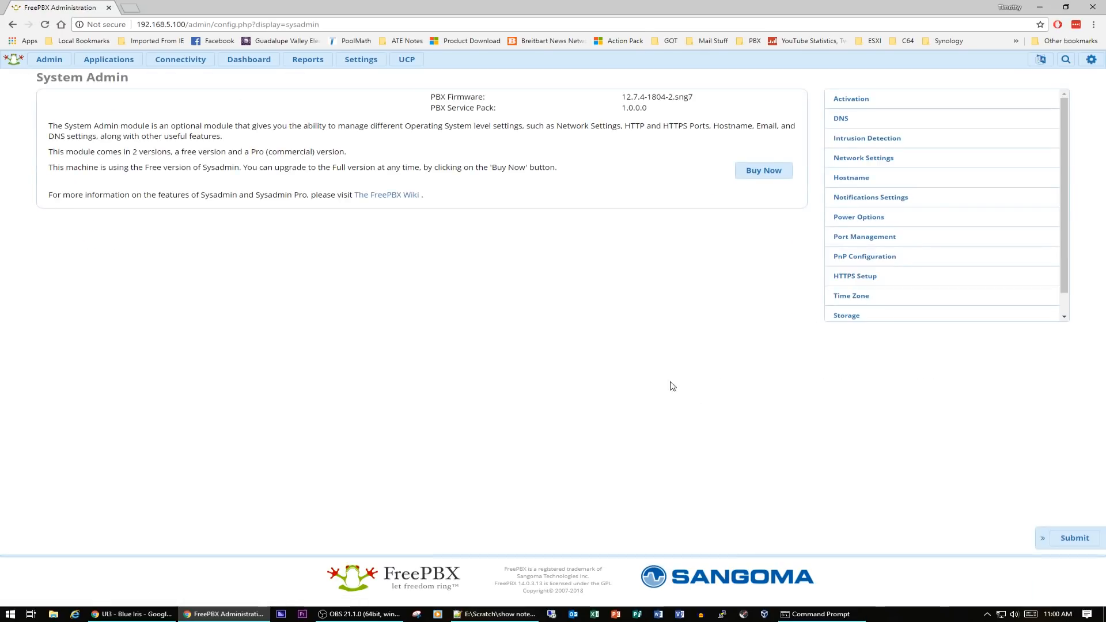
left_click(851, 121)
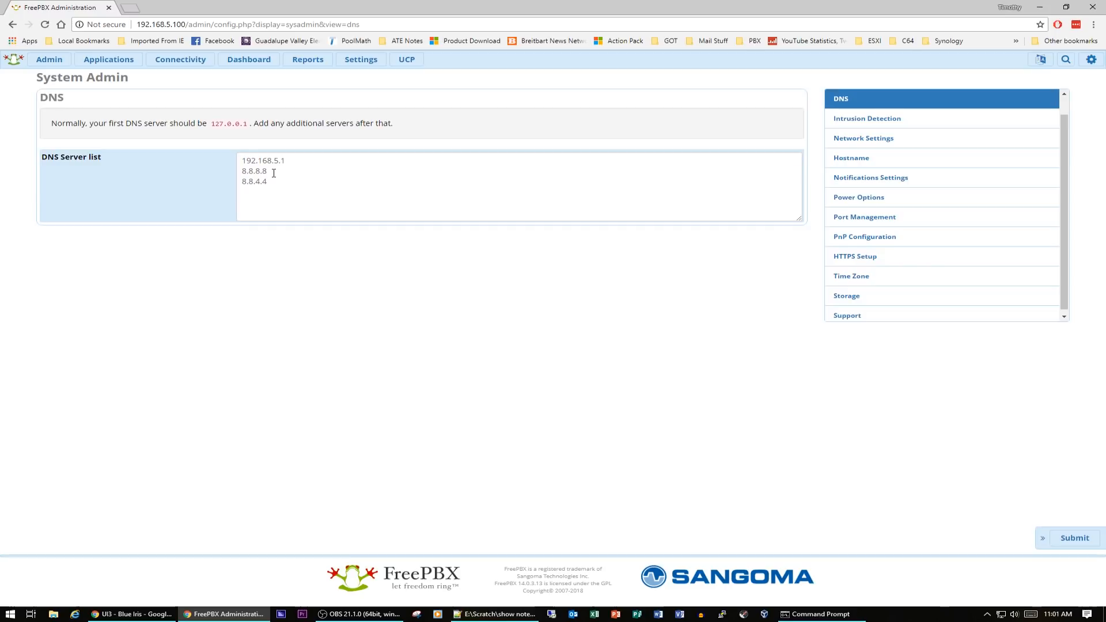
left_click(251, 65)
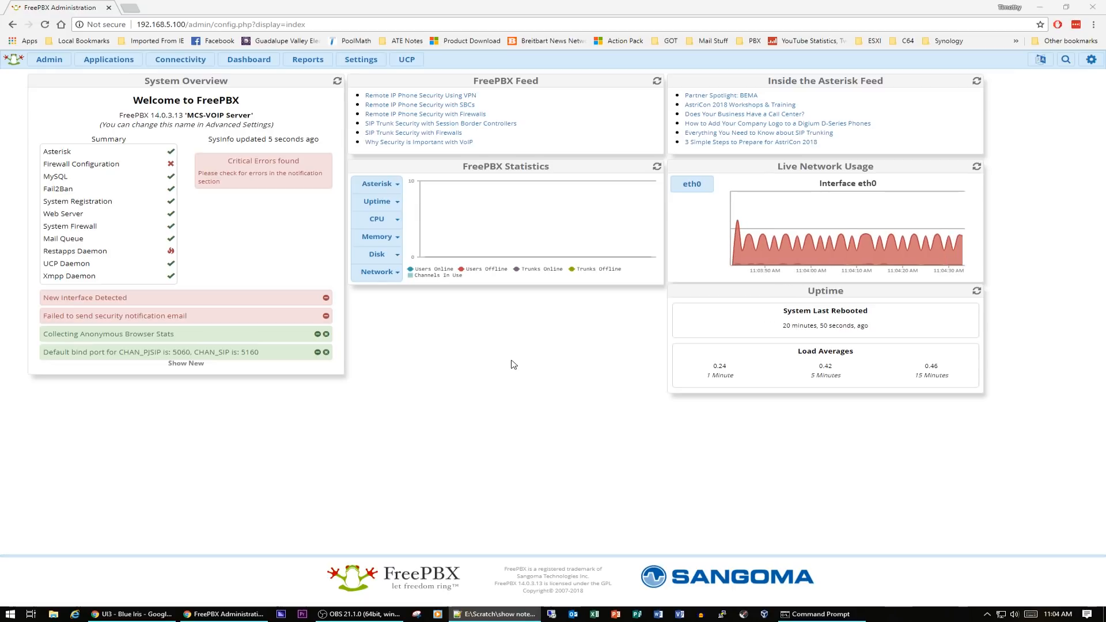
Open Asterisk SIP Settings and review the Chan SIP and Chan PJSIP settings pages
left_click(360, 60)
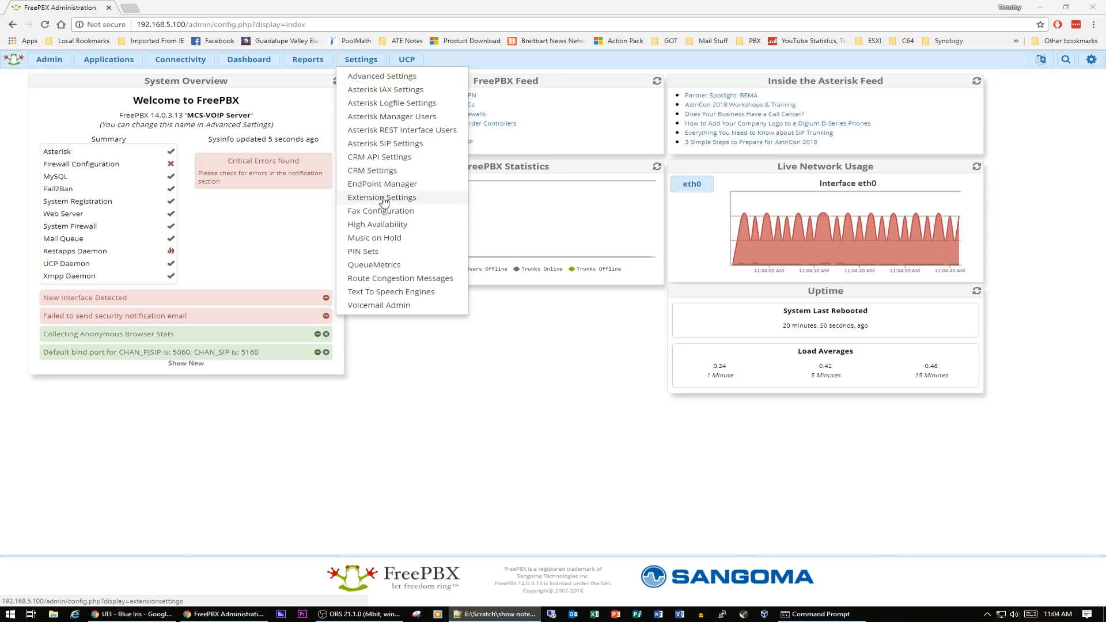
left_click(387, 148)
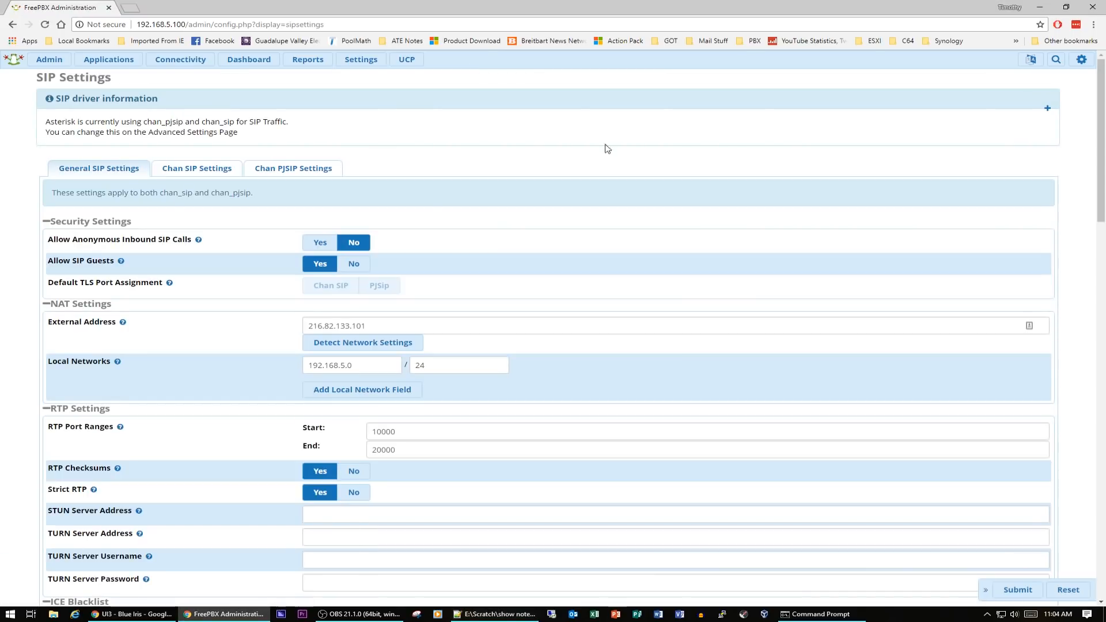
left_click(207, 170)
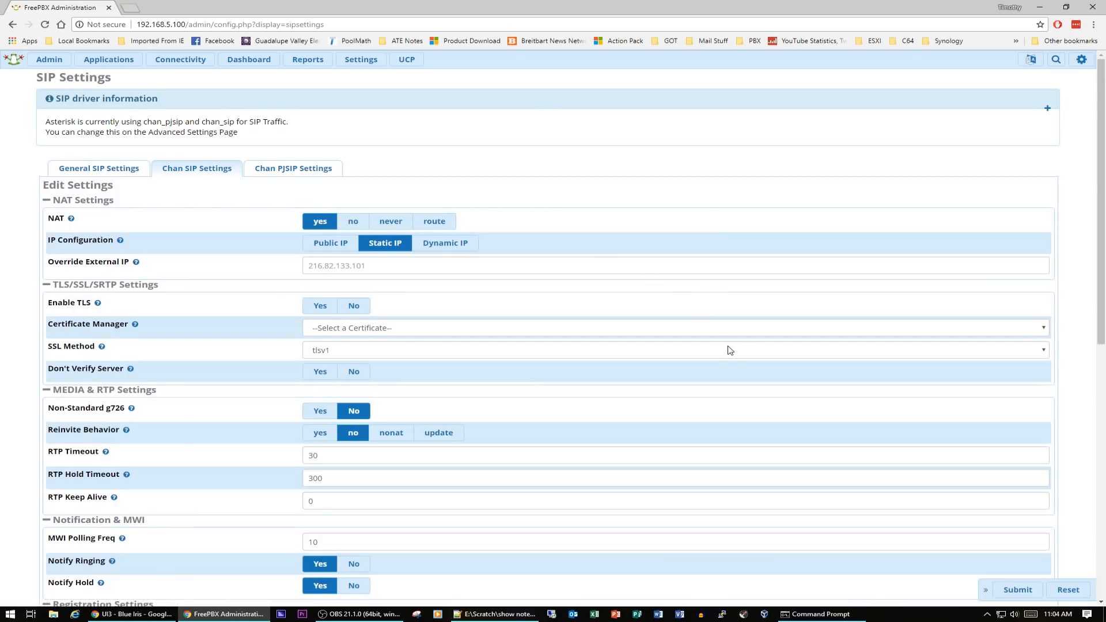
scroll(730, 351, "down", 6)
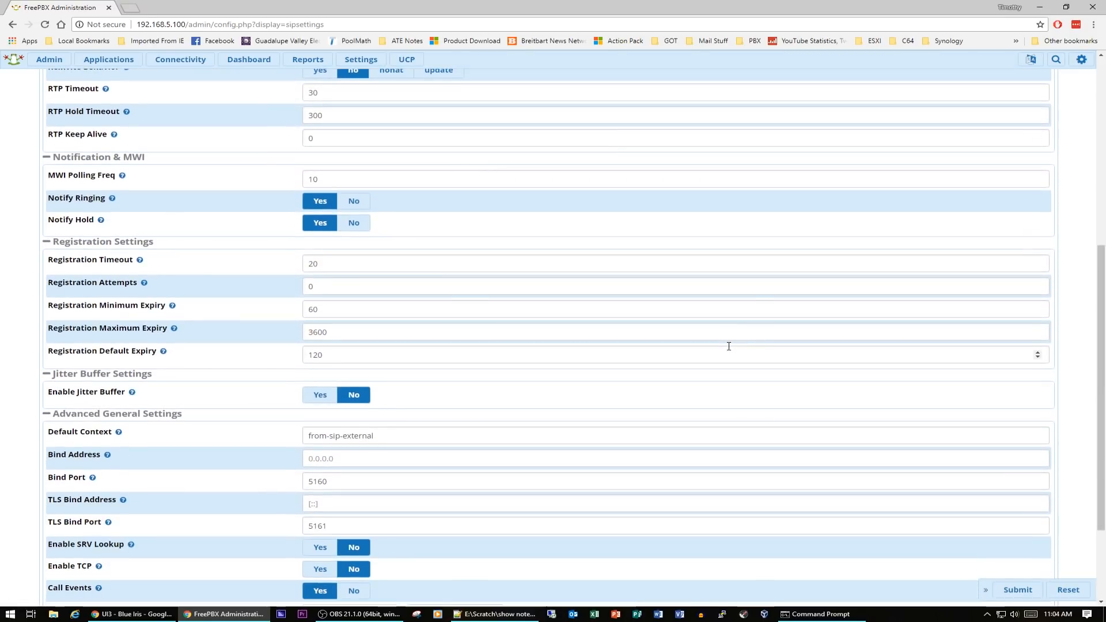
scroll(729, 346, "down", 2)
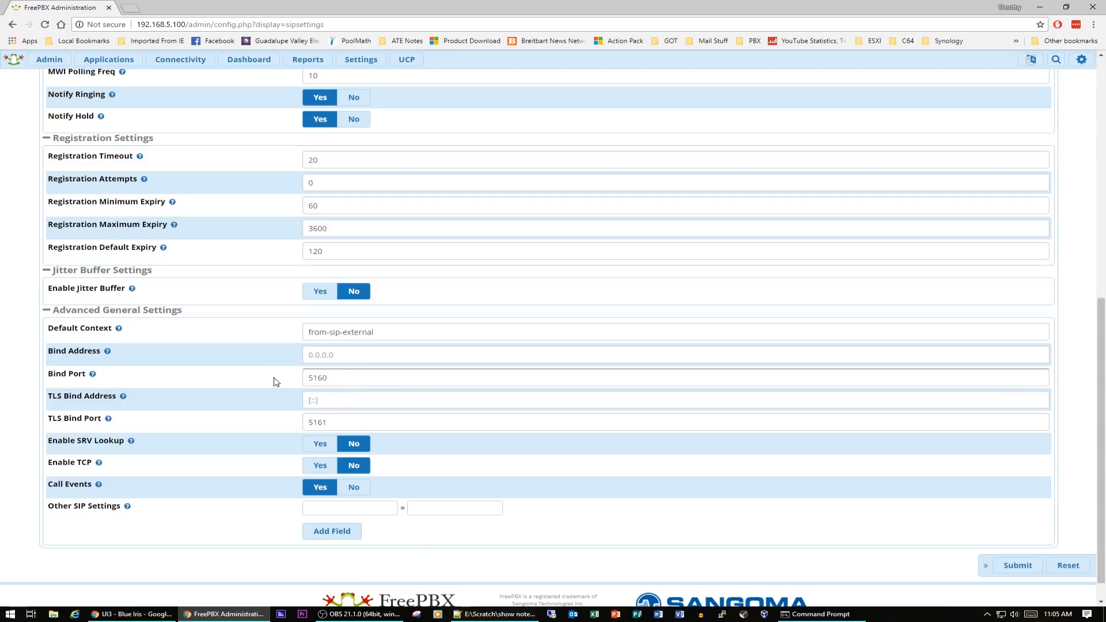
scroll(362, 382, "up", 7)
scroll(362, 381, "up", 2)
left_click(291, 167)
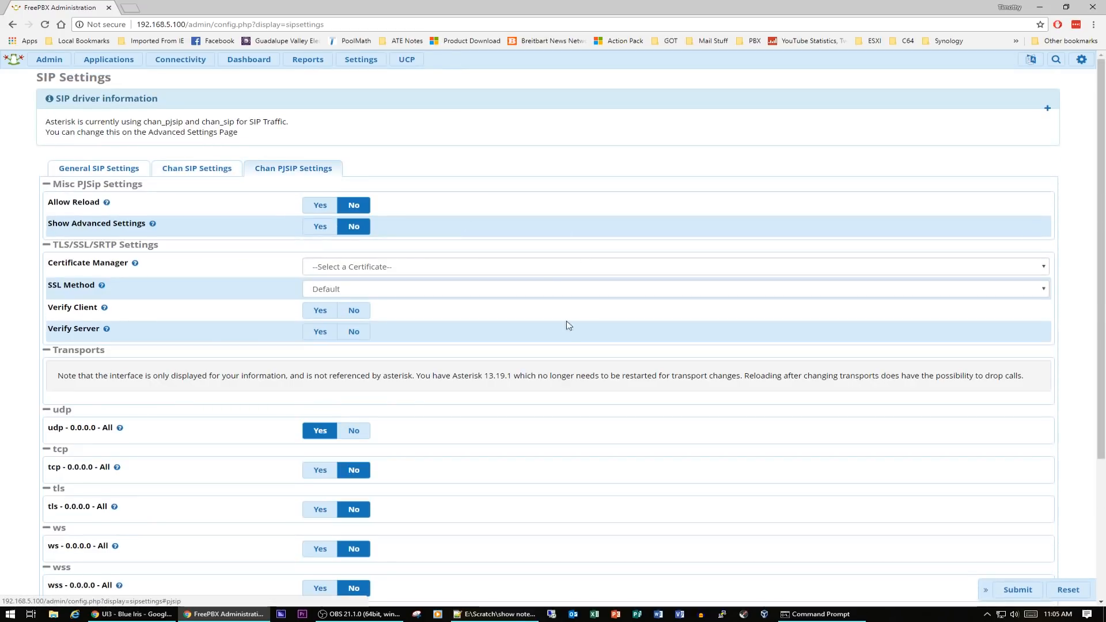
scroll(565, 357, "down", 3)
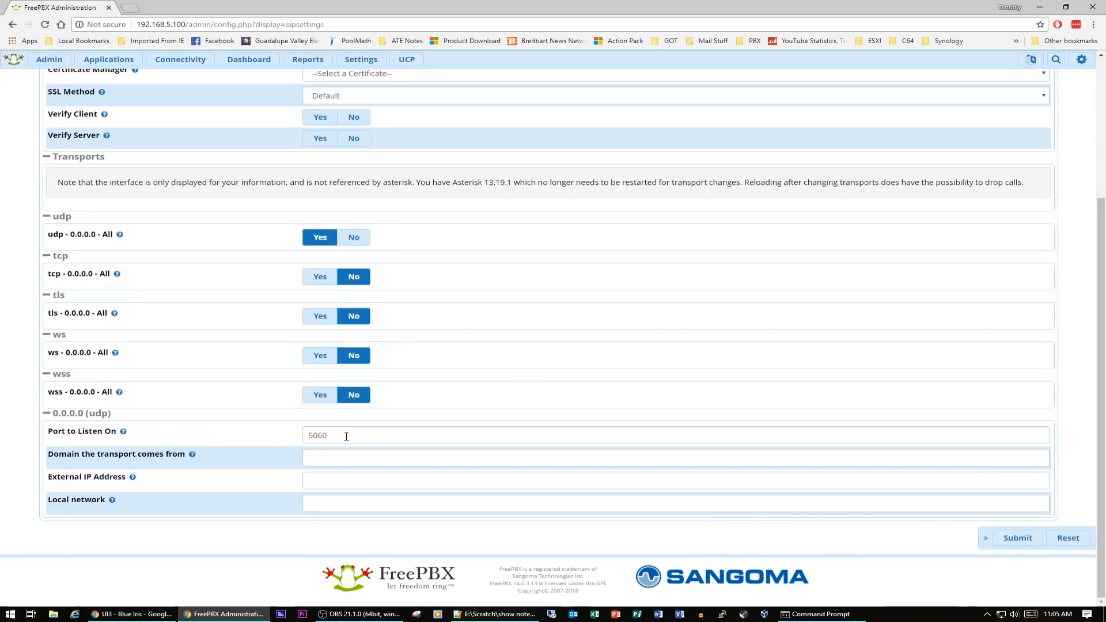
scroll(526, 411, "up", 1)
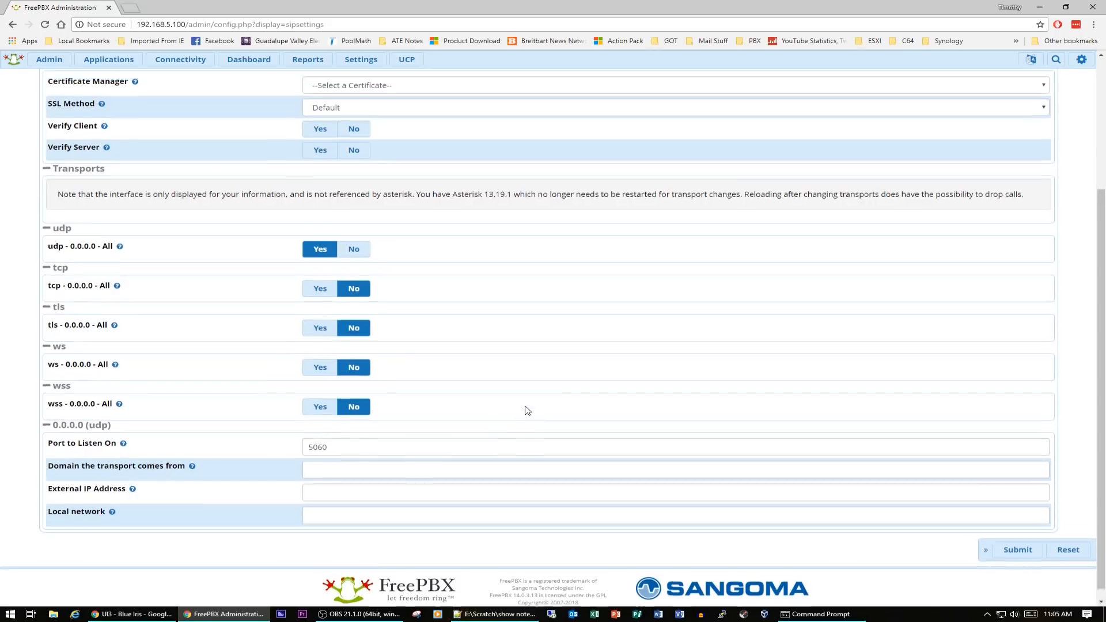
scroll(526, 410, "up", 3)
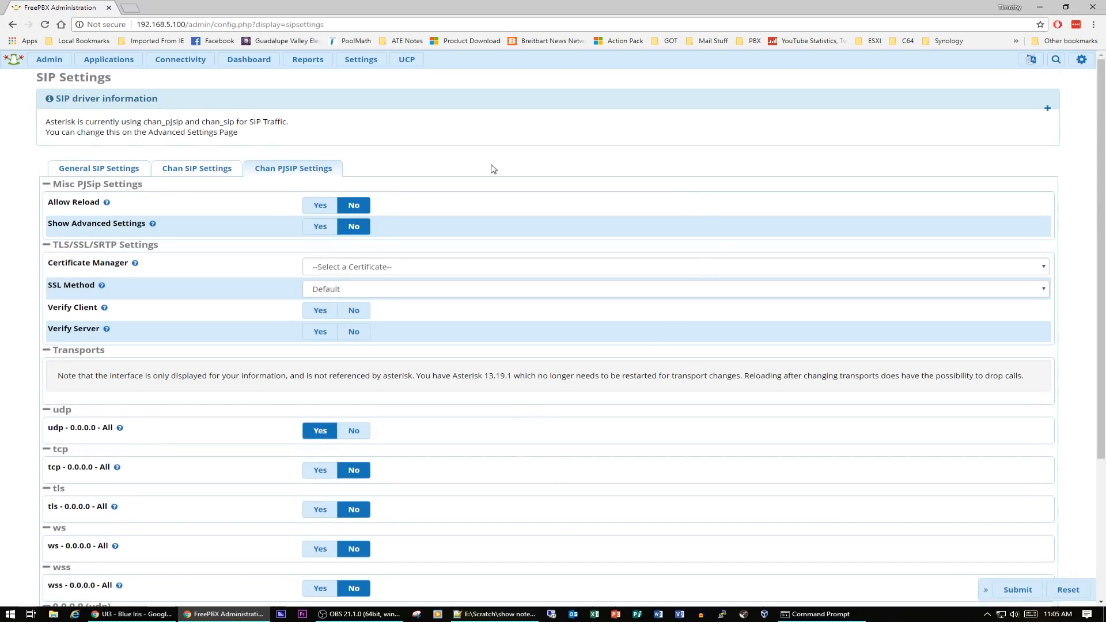
Set the Chan SIP bind port to 5260 and submit the SIP settings
left_click(202, 168)
scroll(723, 367, "down", 1)
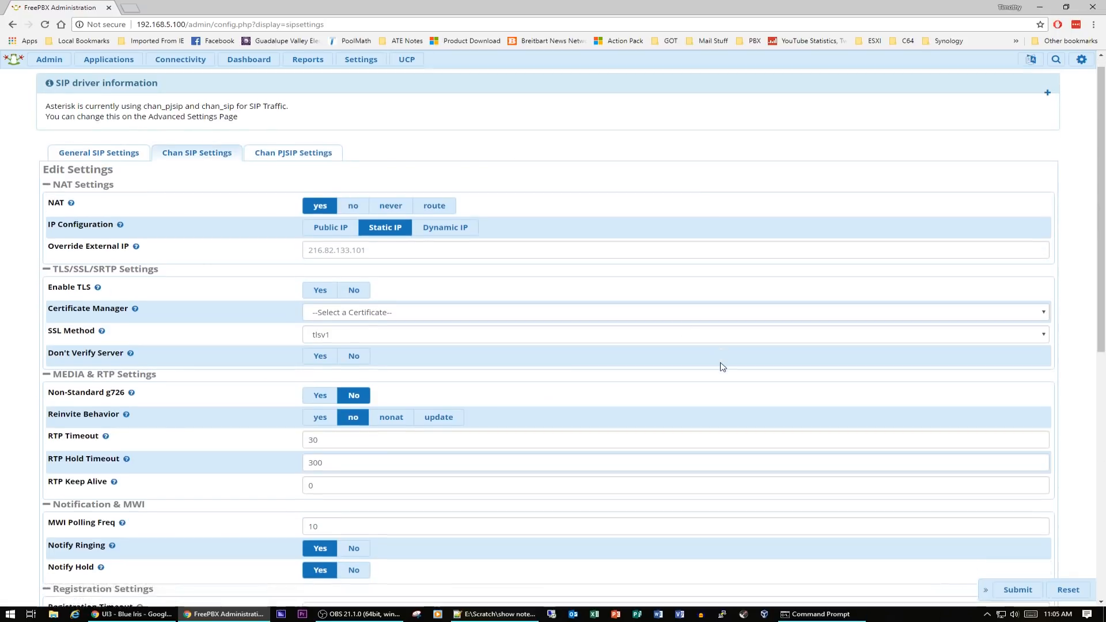
scroll(723, 366, "down", 3)
scroll(723, 367, "down", 5)
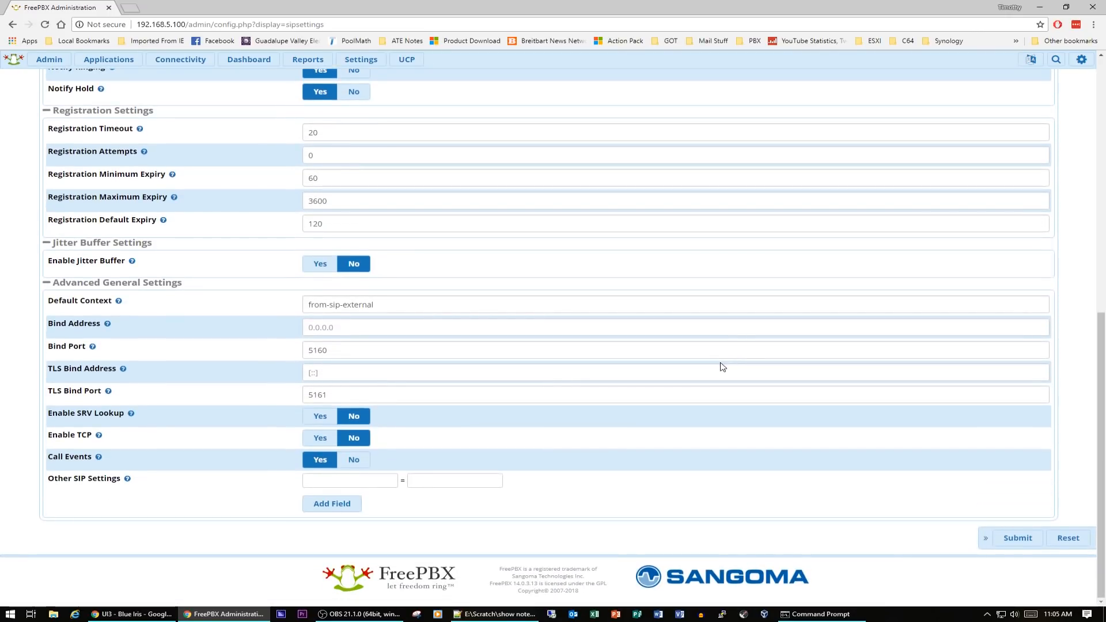
double_click(318, 350)
type("526")
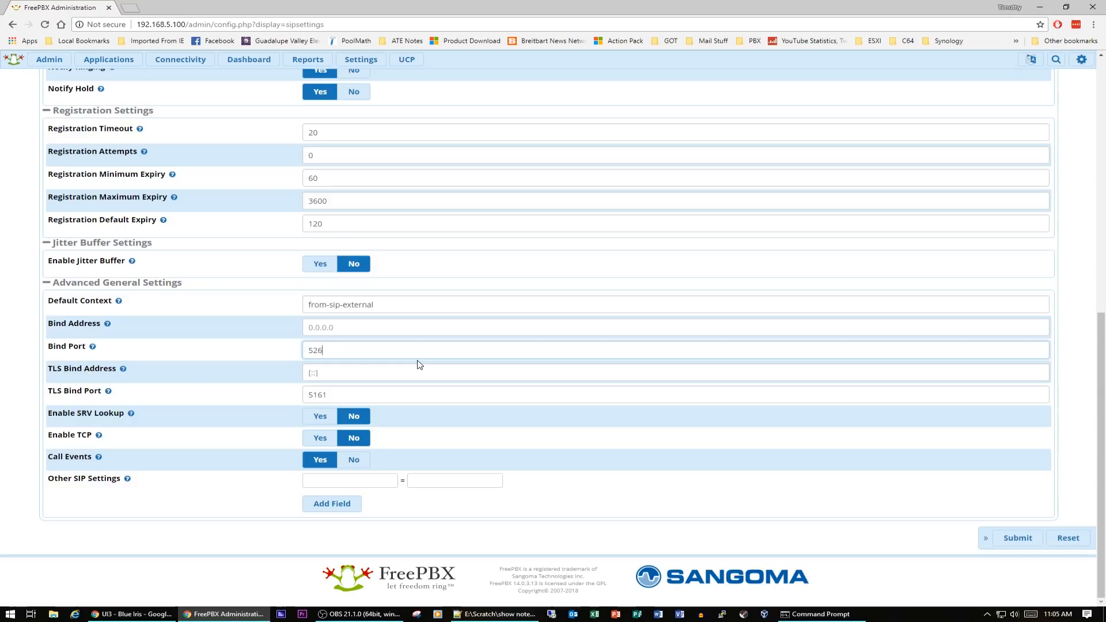
type("0")
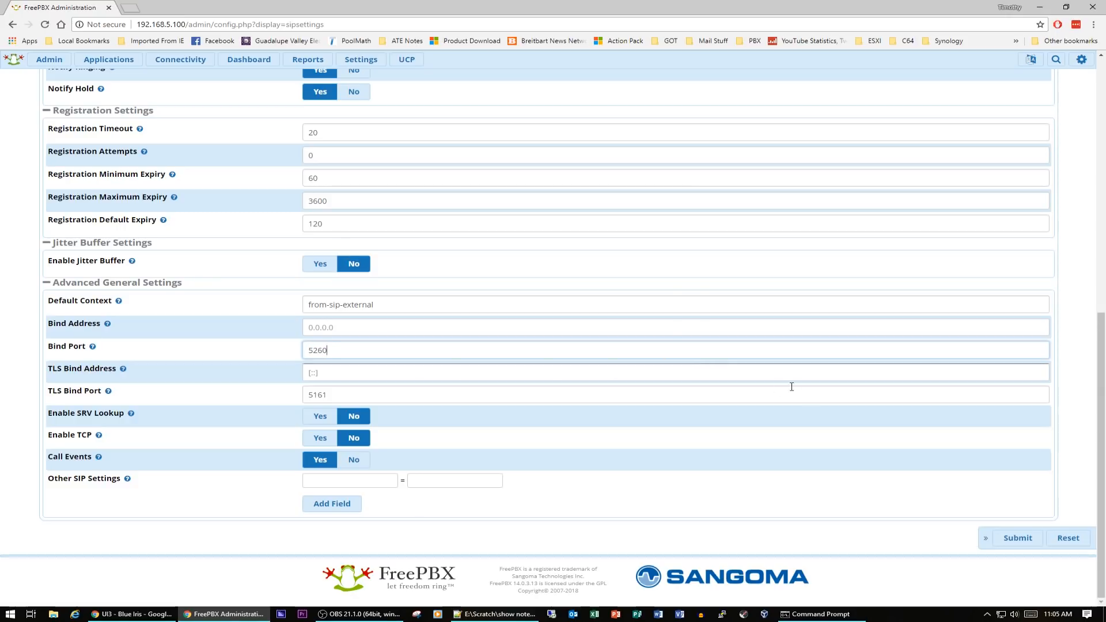
left_click(1018, 538)
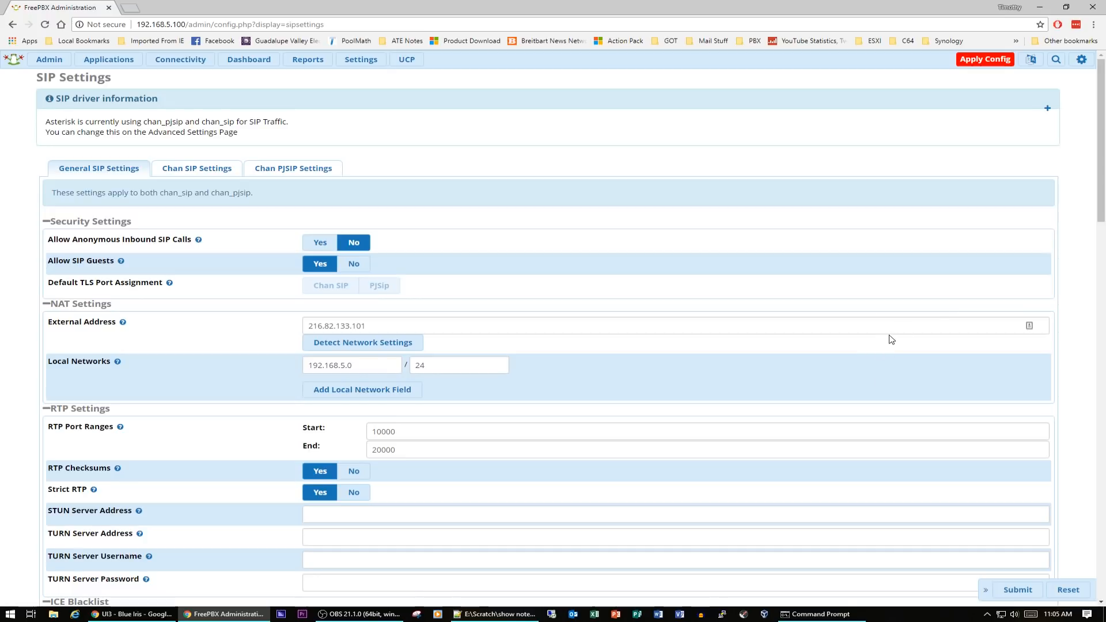
Set the Chan PJSIP UDP transport's port to listen on to 5160
left_click(296, 171)
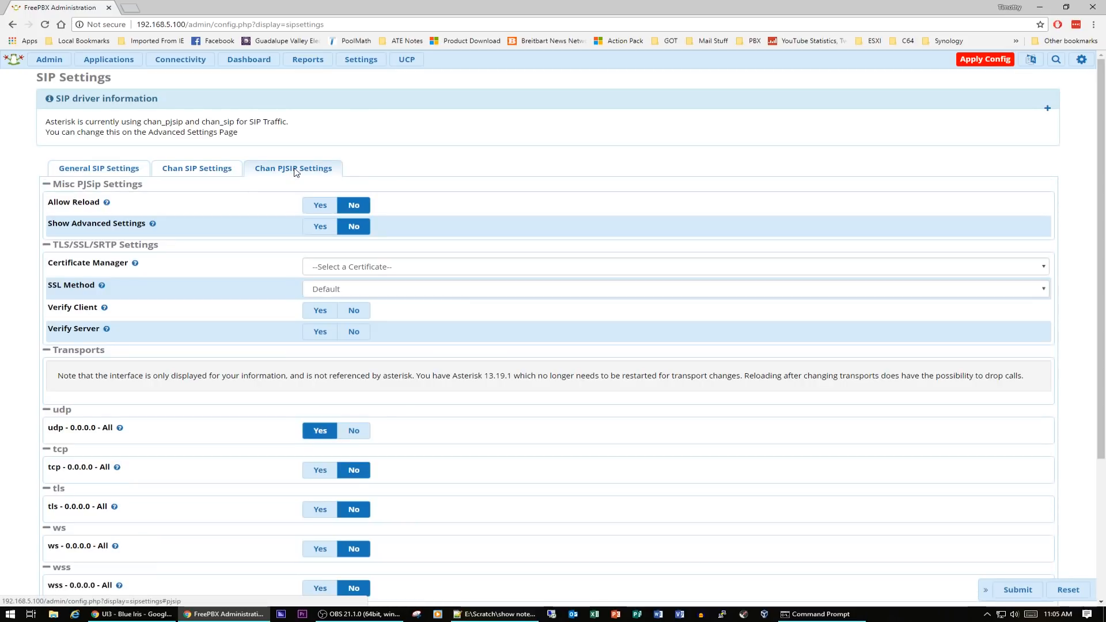
scroll(541, 333, "down", 3)
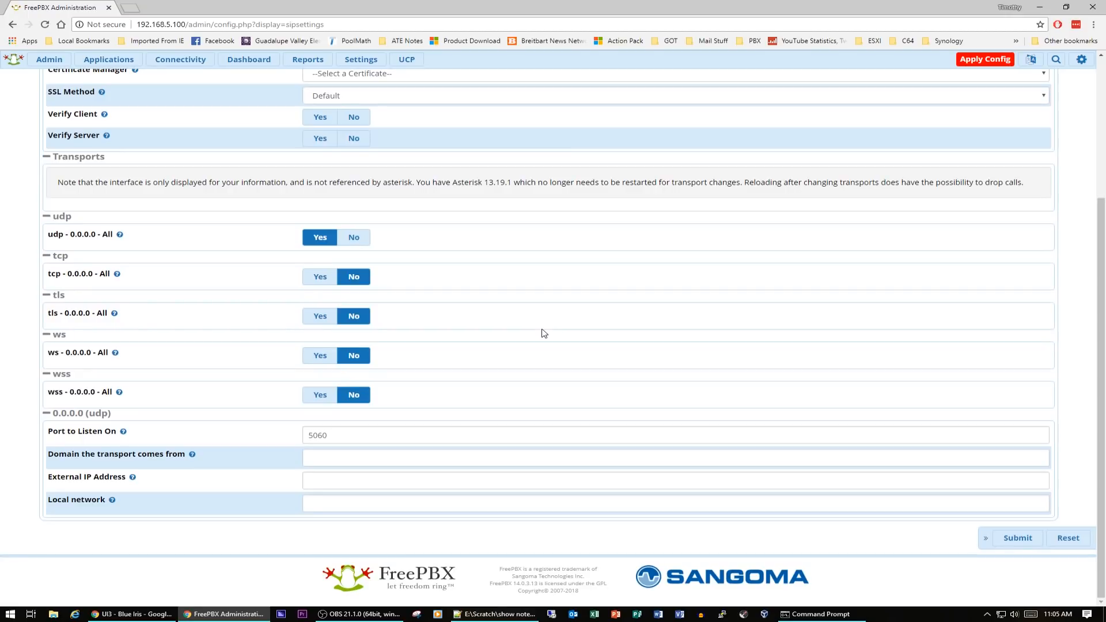
left_click_drag(349, 437, 306, 433)
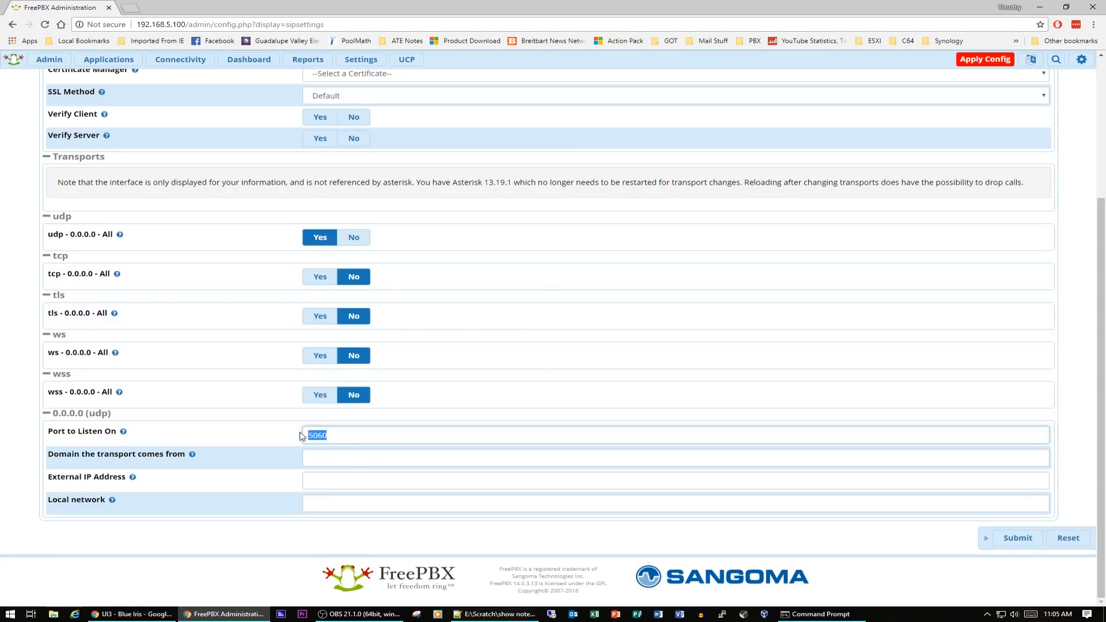
type("516")
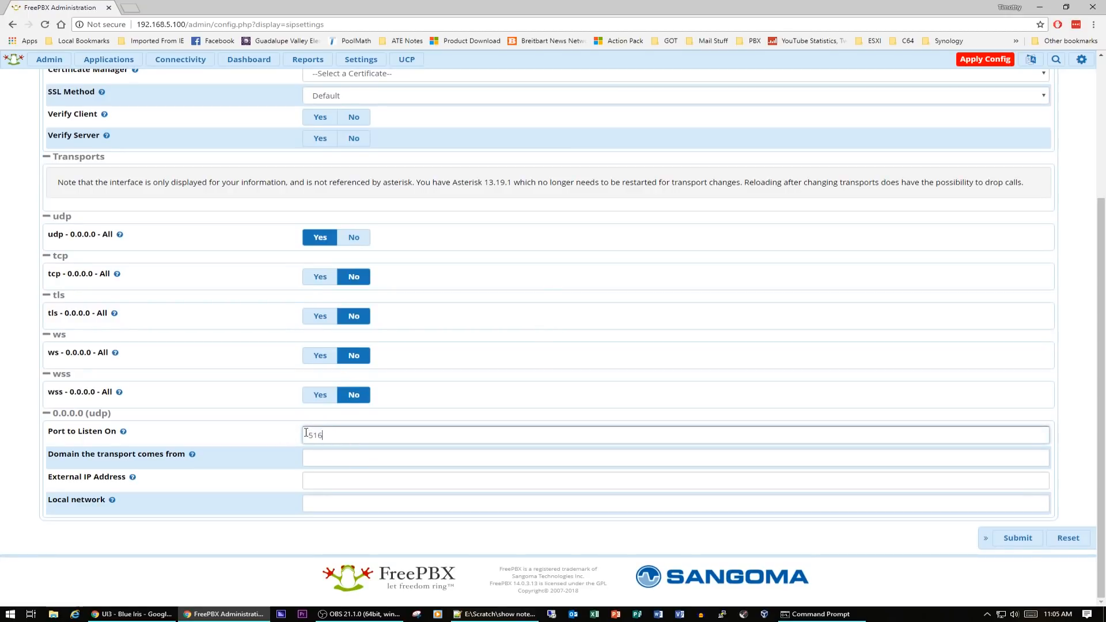
type("0")
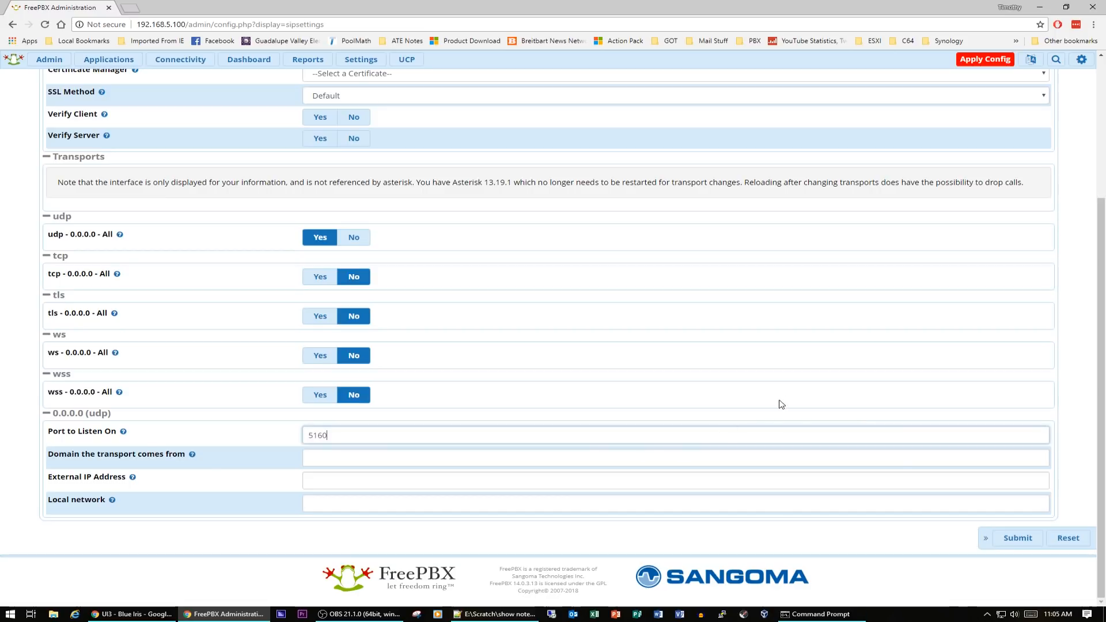
Submit the SIP settings and acknowledge the Asterisk restart notice
left_click(1015, 538)
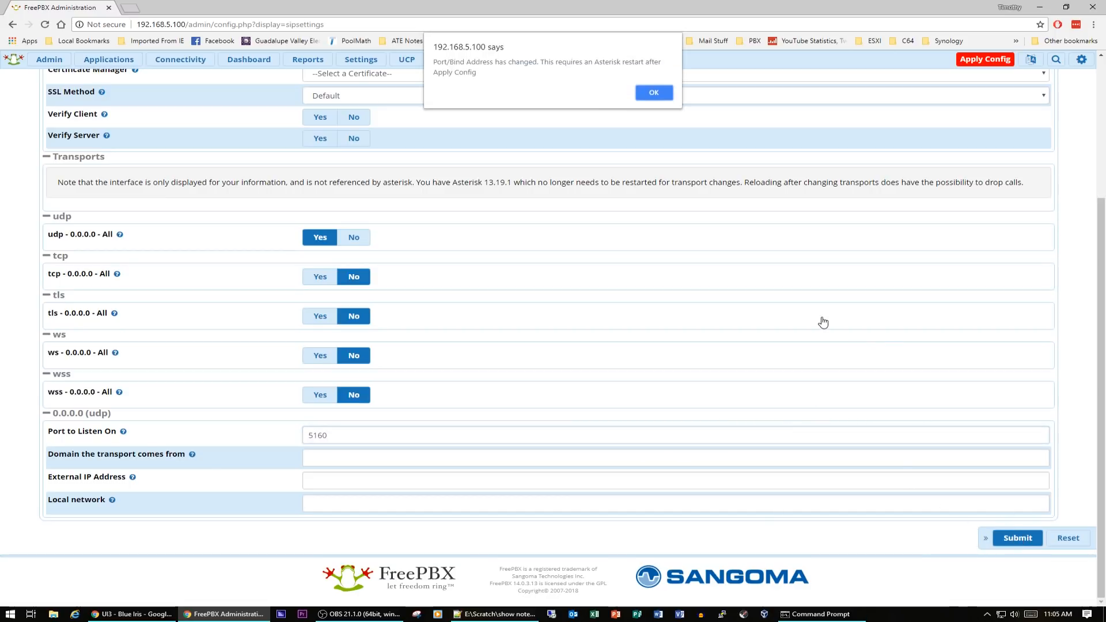
left_click(663, 95)
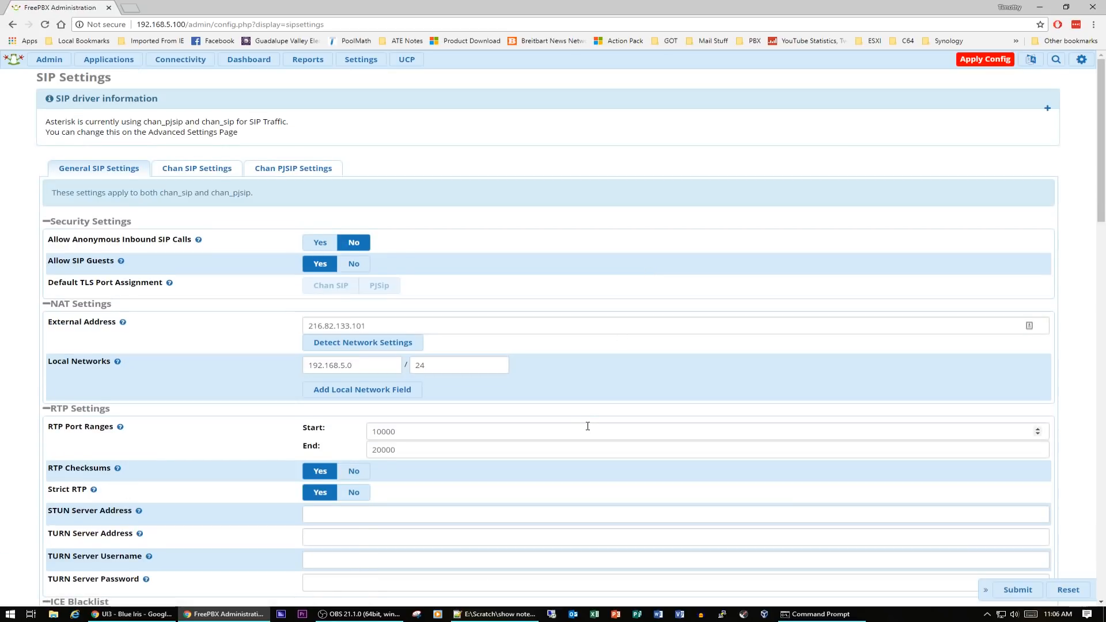
scroll(586, 425, "down", 5)
scroll(588, 426, "down", 4)
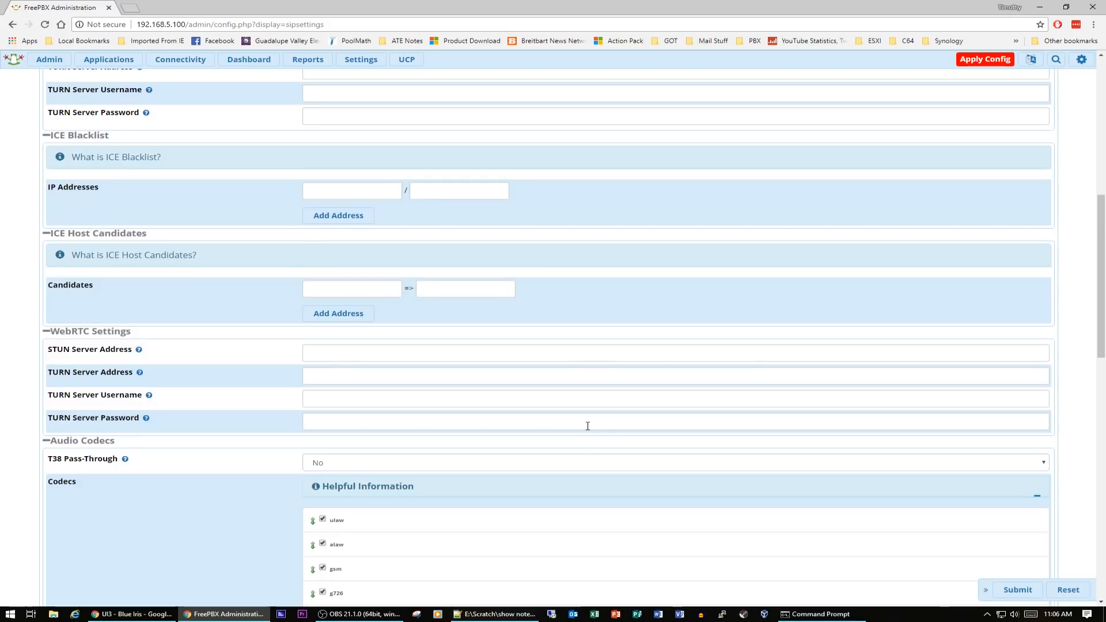
scroll(588, 426, "up", 9)
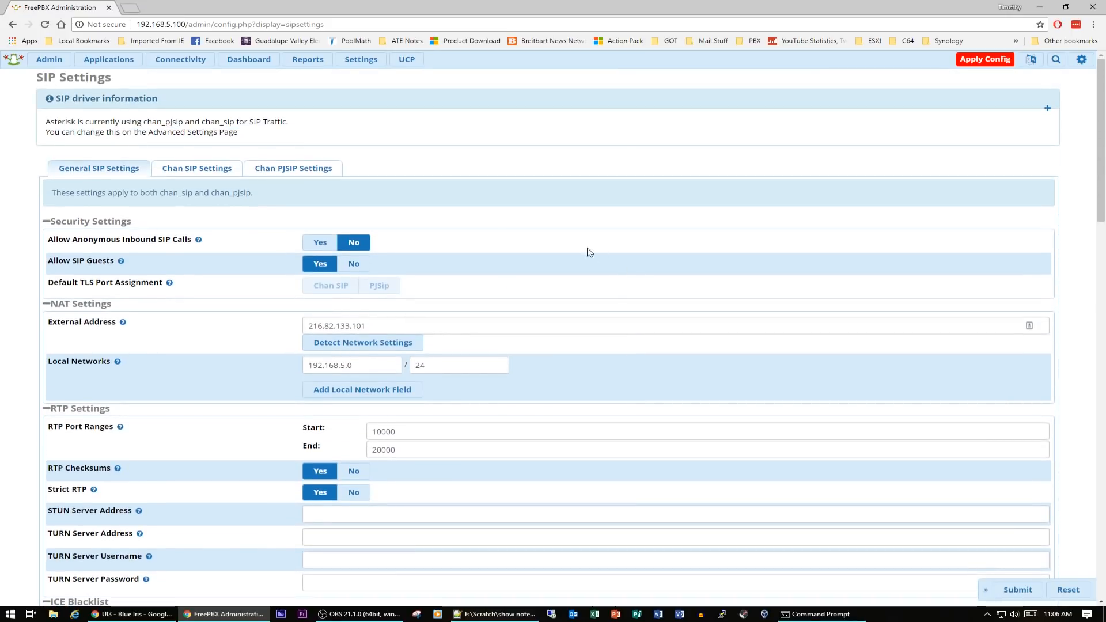
Set the Chan SIP bind port to 5060 and submit the SIP settings
left_click(192, 169)
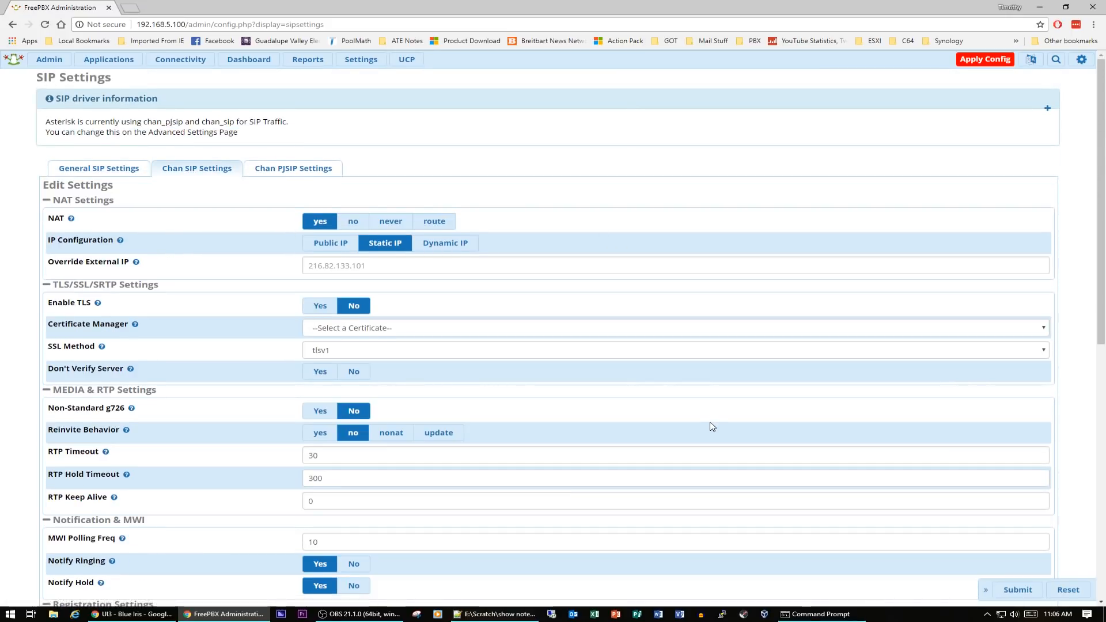
scroll(711, 422, "down", 3)
scroll(711, 422, "down", 3)
scroll(711, 423, "down", 2)
left_click_drag(355, 351, 279, 351)
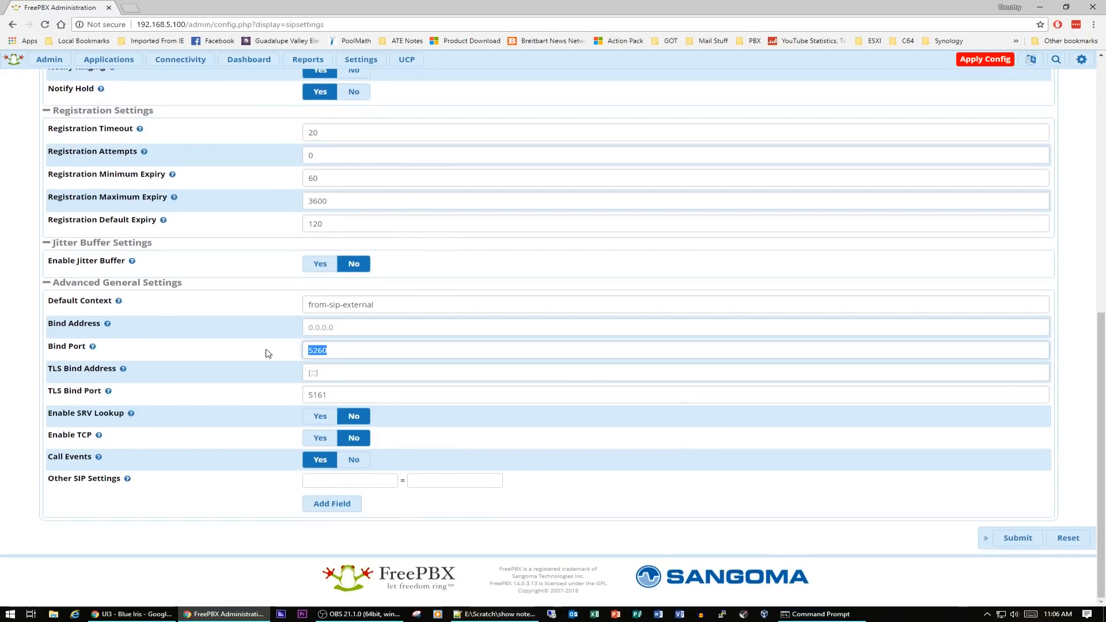
type("5060")
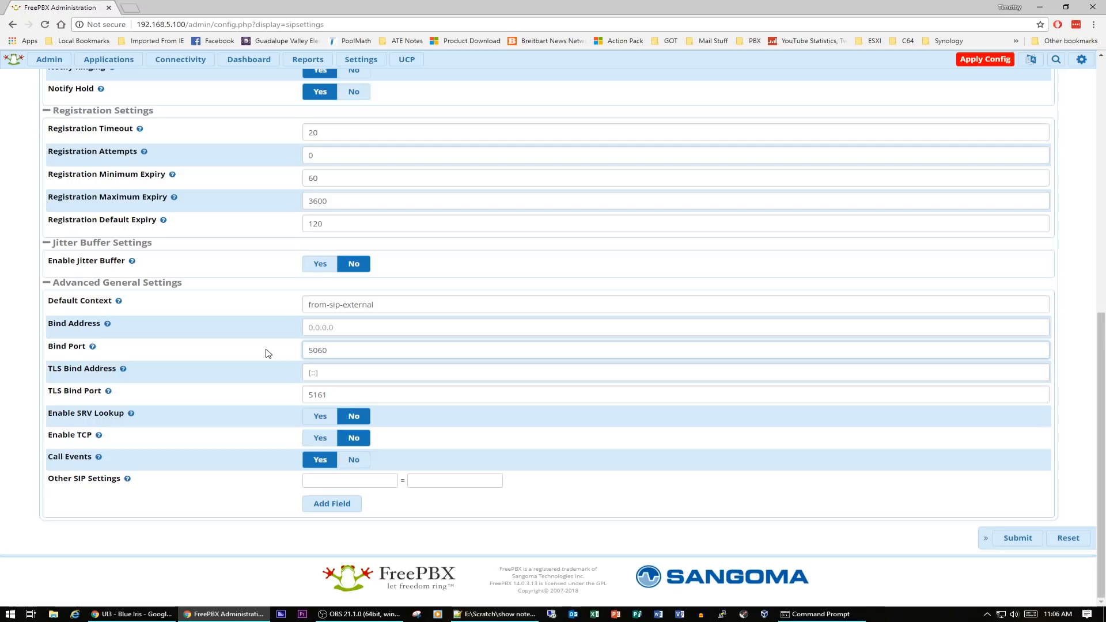
left_click(1016, 537)
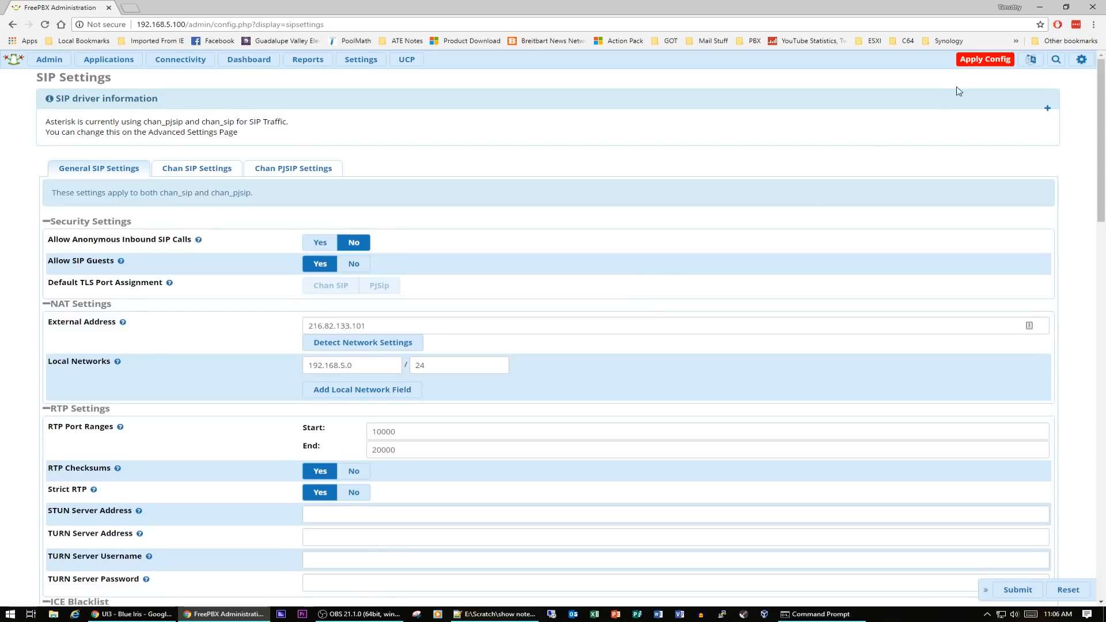
Apply the configuration and return to the dashboard
left_click(982, 64)
left_click(249, 61)
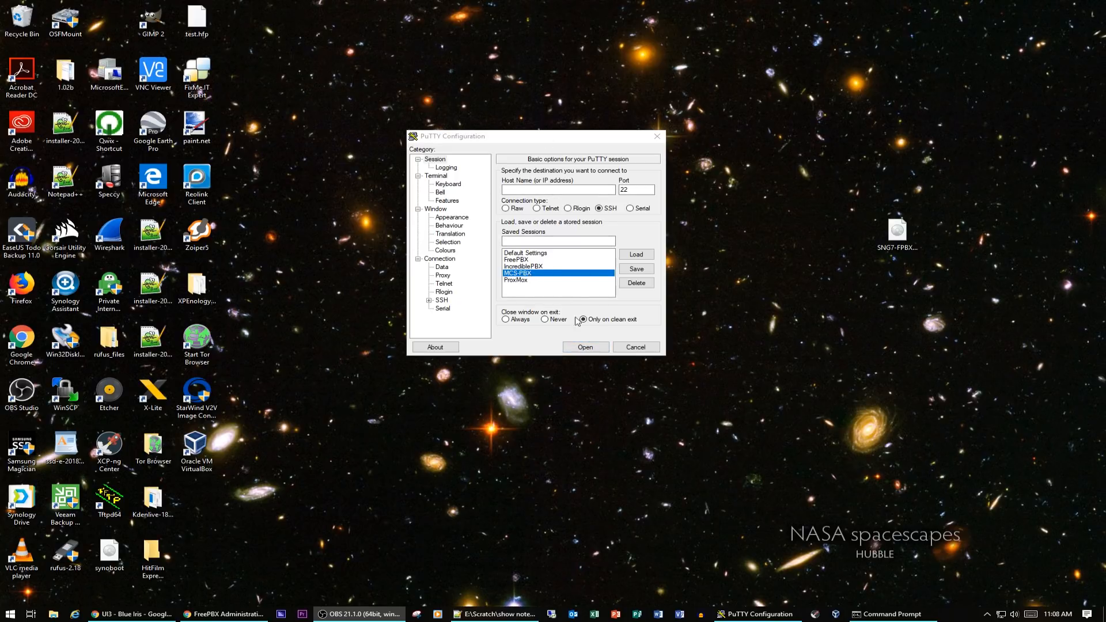
Open the saved MCS-PBX SSH session and log in as root with the account password
double_click(518, 275)
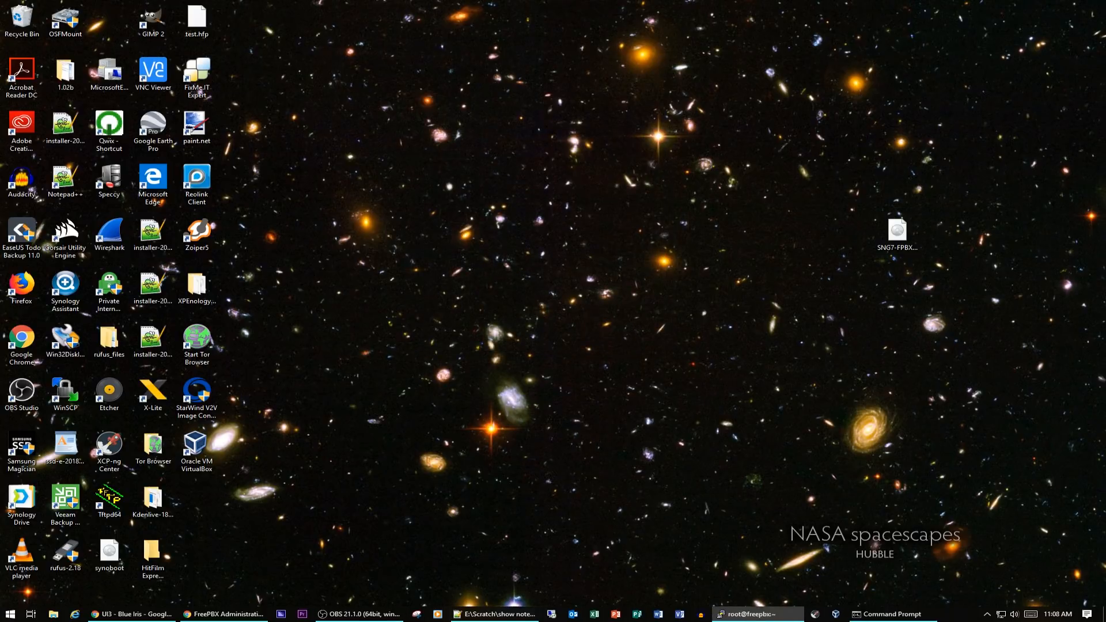
type("root")
key("Return")
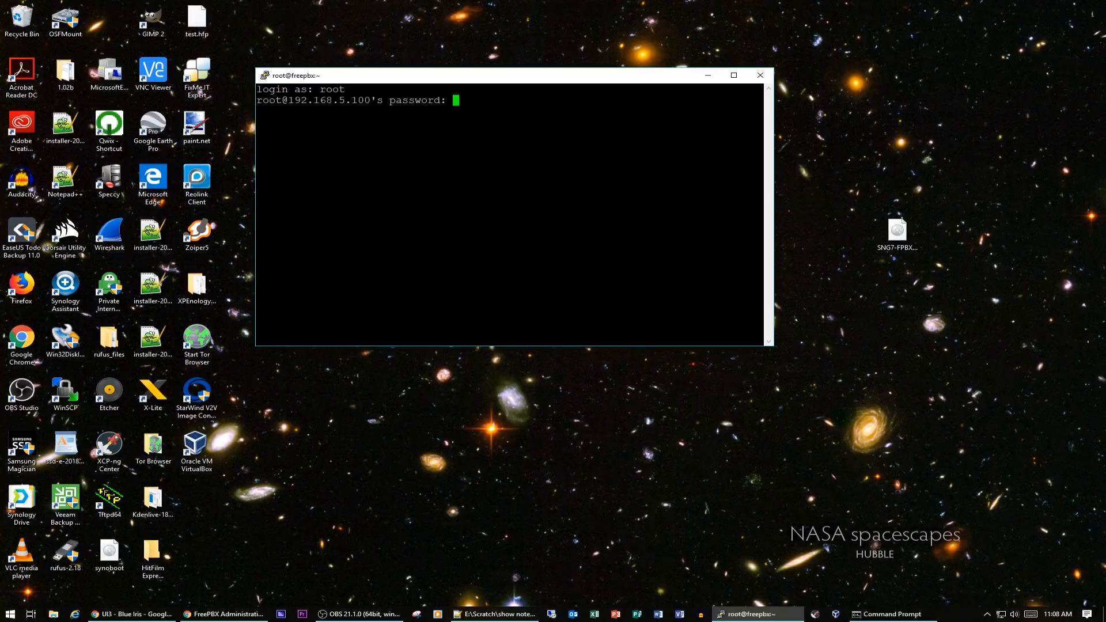
key("Return")
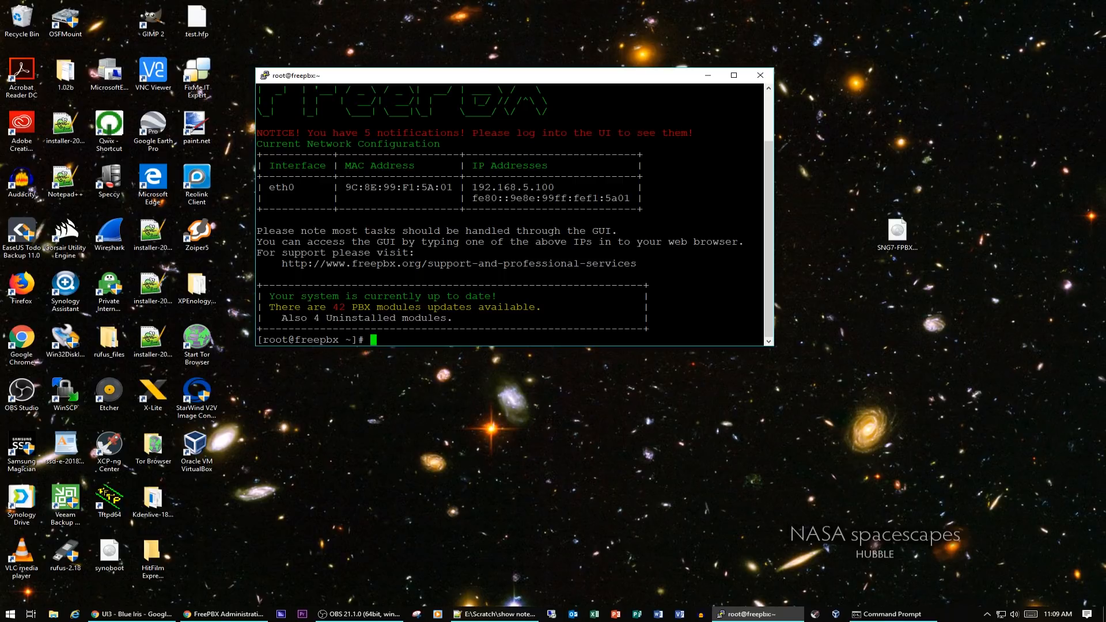
Connect to the Asterisk console with asterisk -rvvv and exit it again
left_click(508, 615)
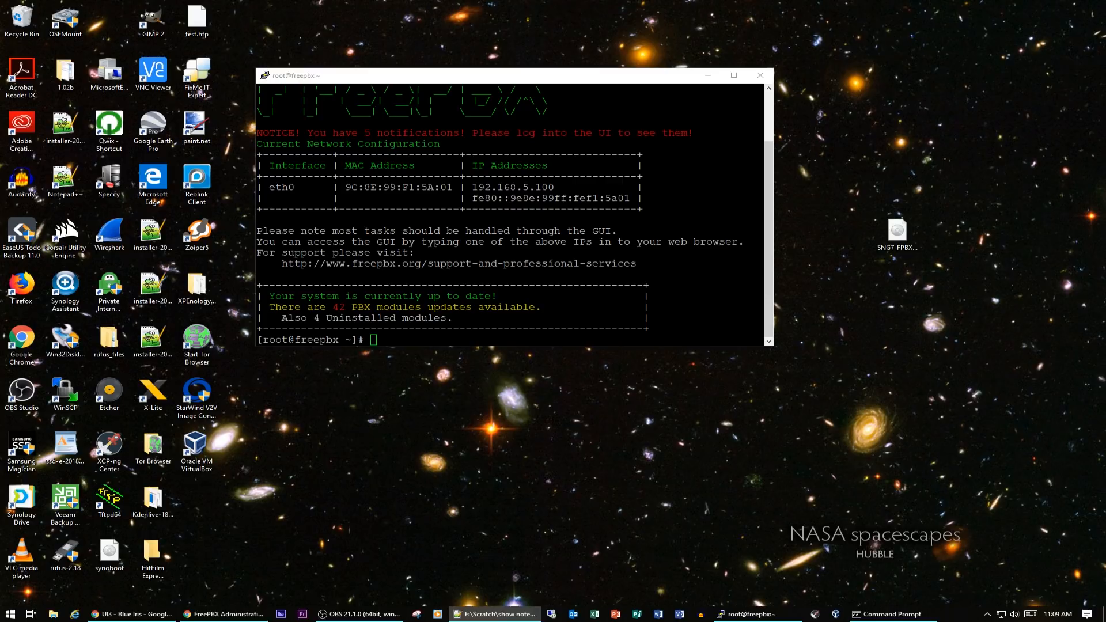
key("alt+Tab")
type("asterisk -")
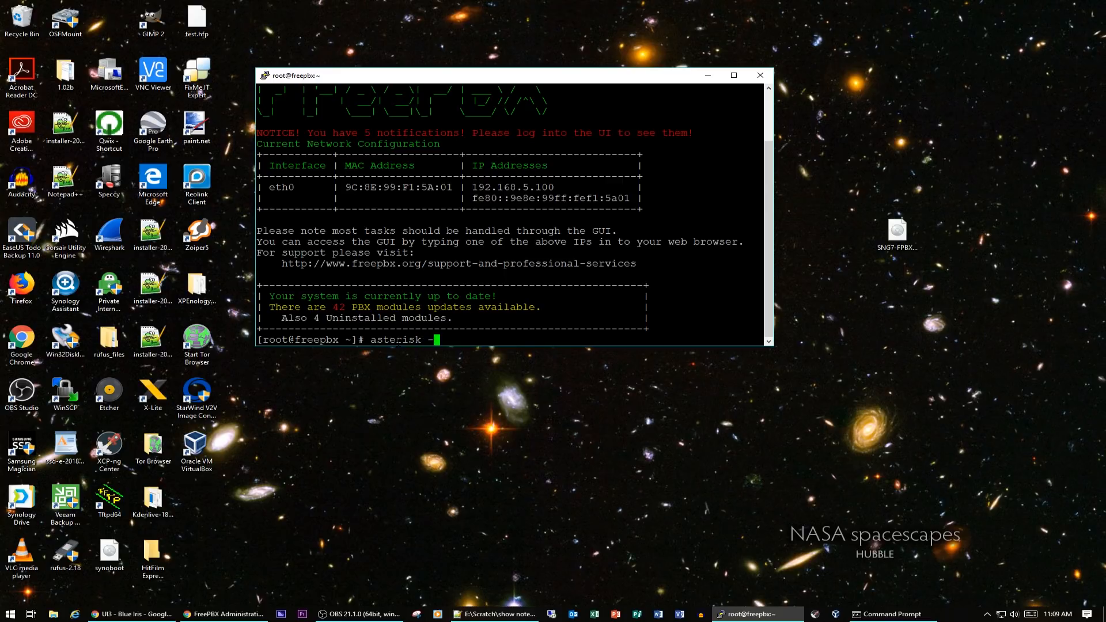
type("rvvv")
key("Return")
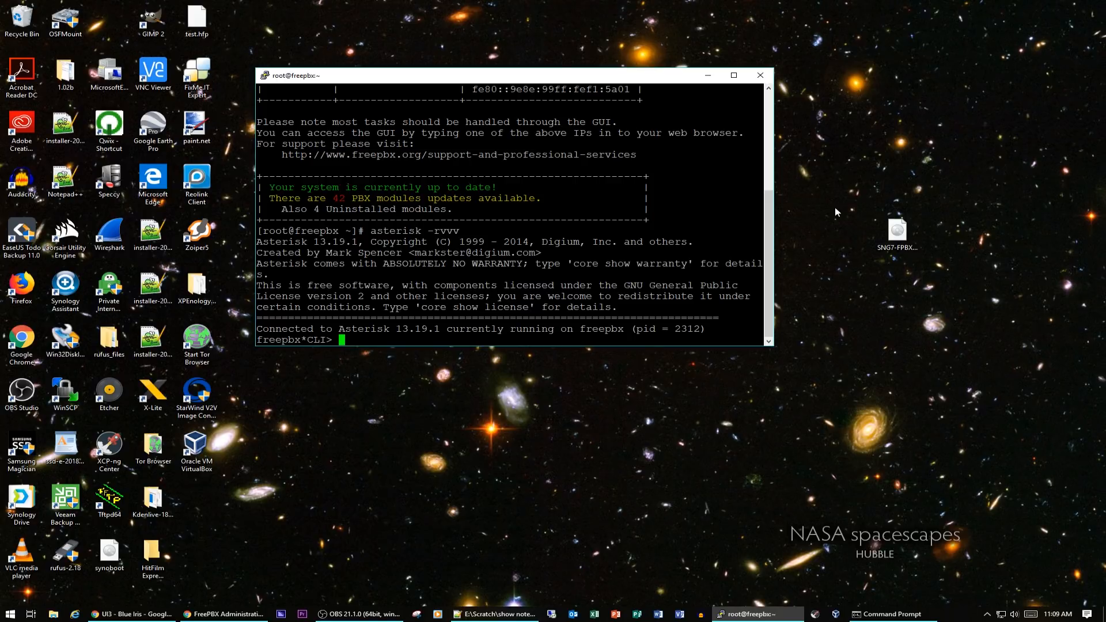
type("exit")
key("Return")
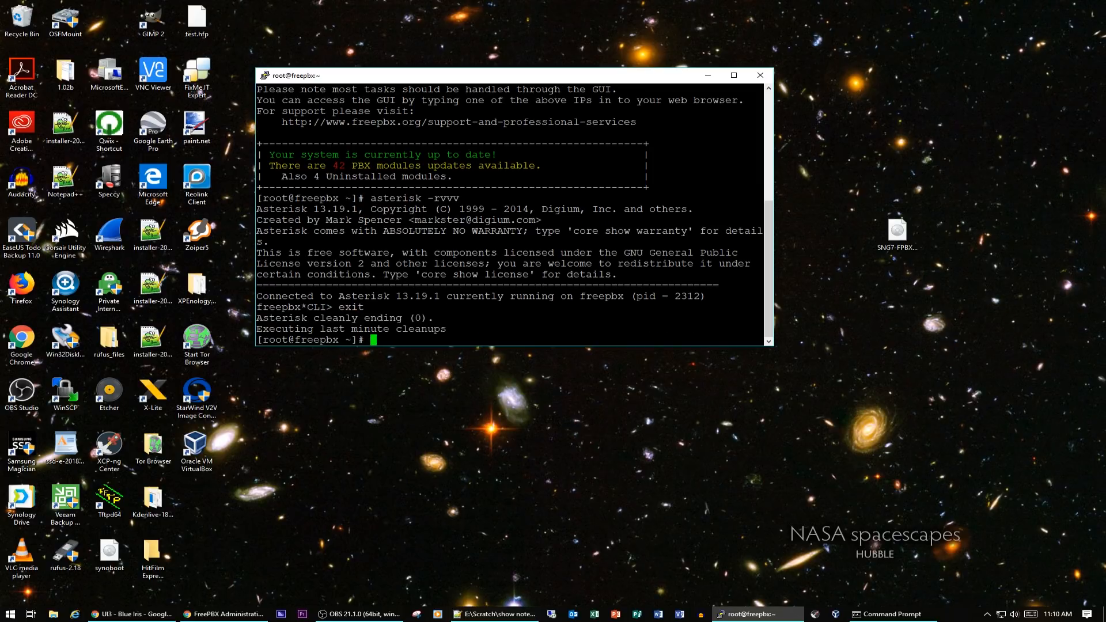
Clear the terminal and upgrade all FreePBX modules with fwconsole ma upgradeall
type("clear")
key("Return")
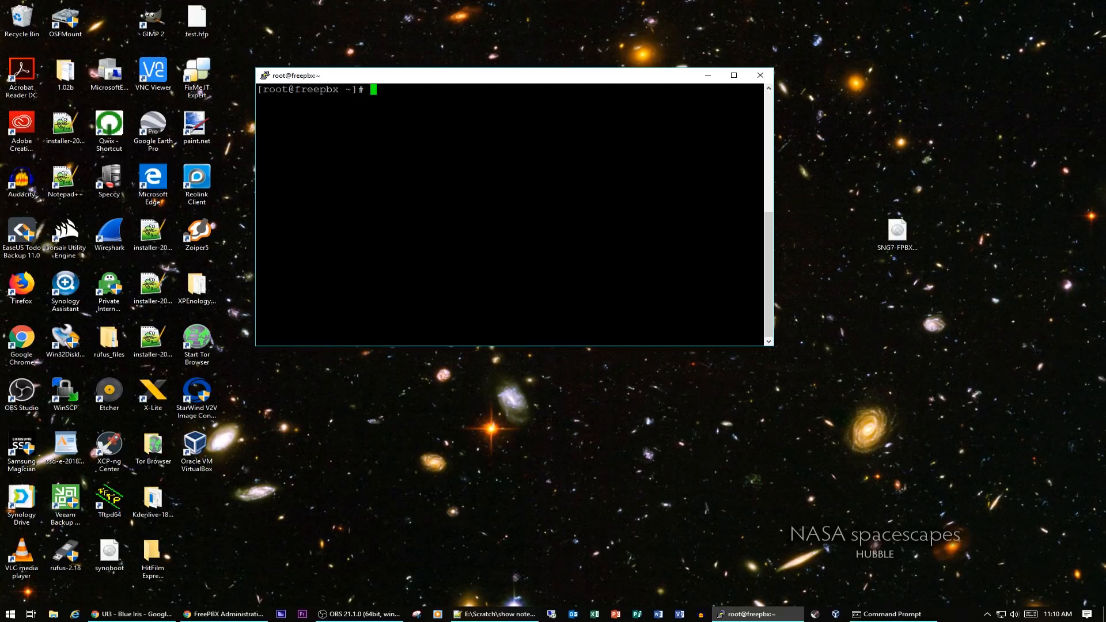
type("fwconsole ma upgradeall")
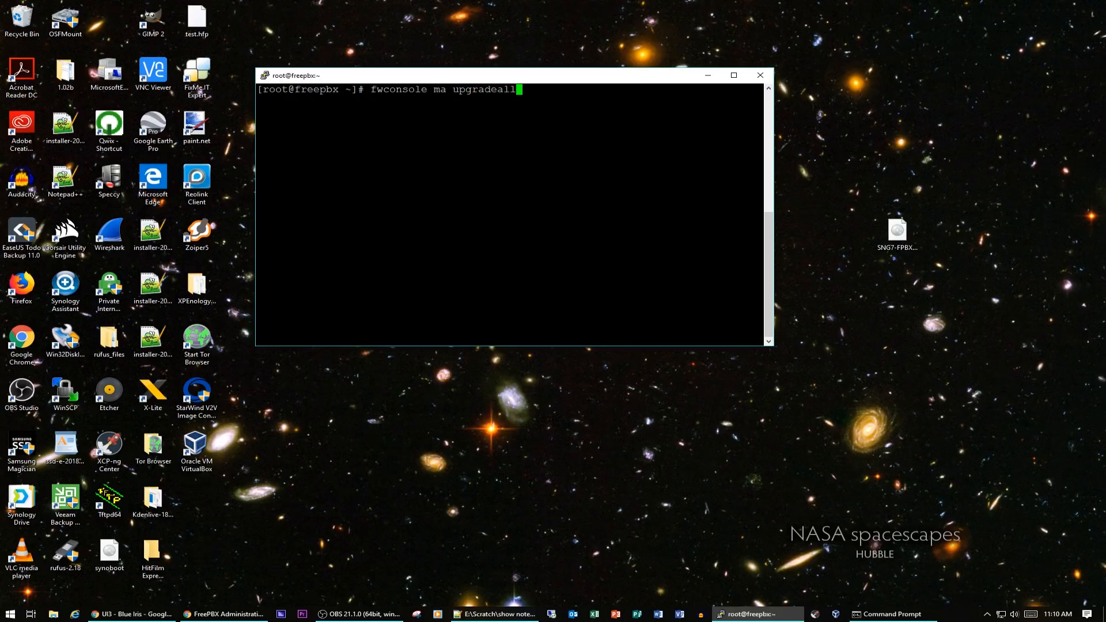
key("Return")
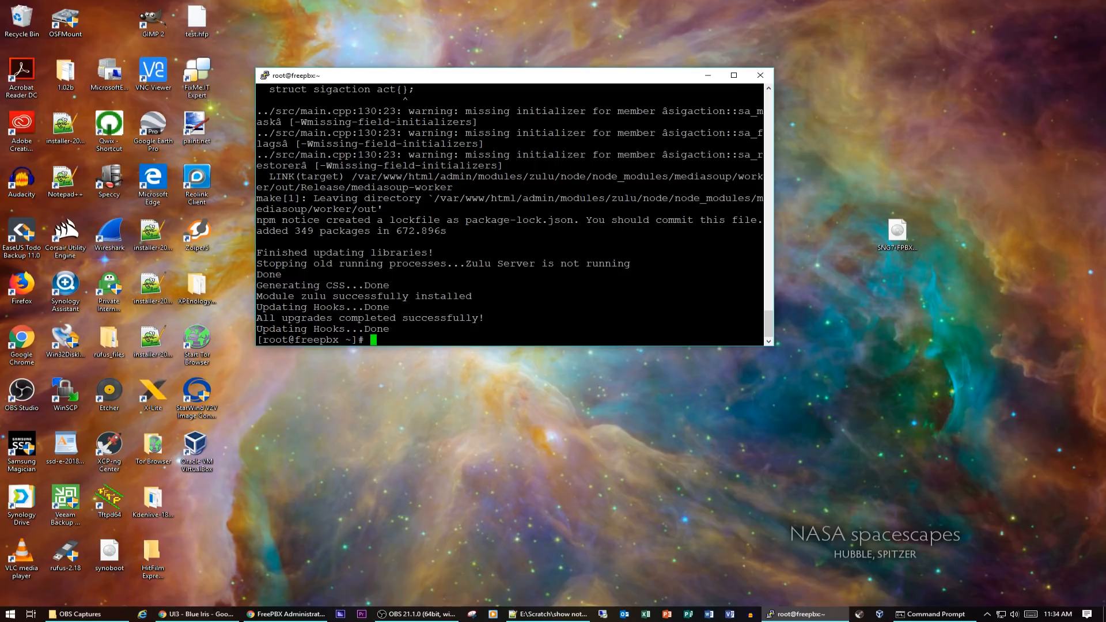
Clear the terminal and update the system packages with yum update -y
type("clear")
key("Return")
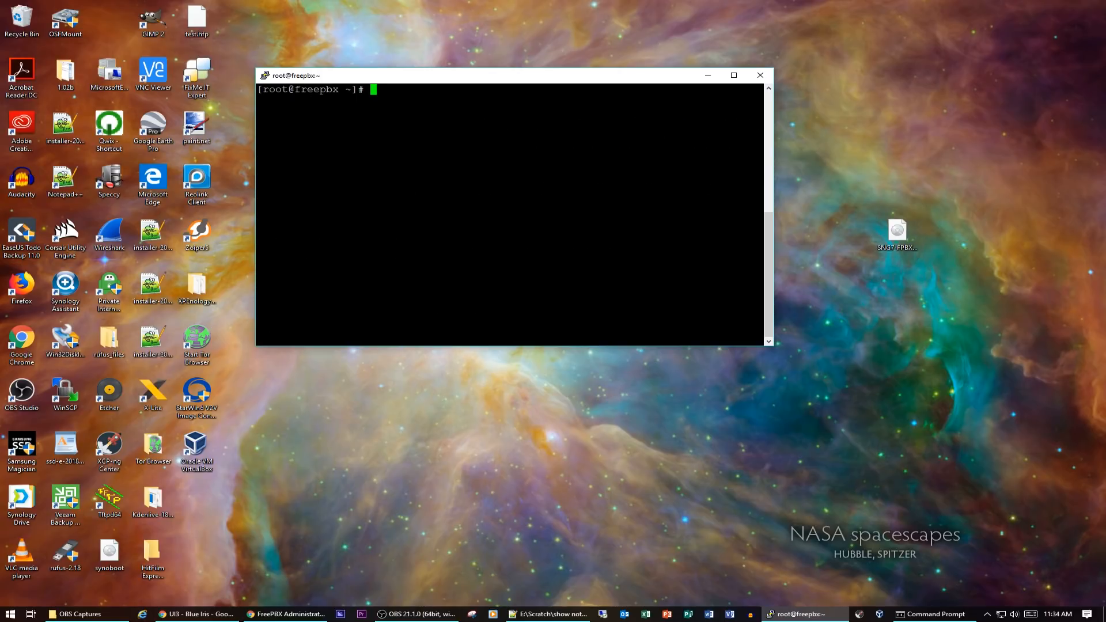
key("alt+Tab")
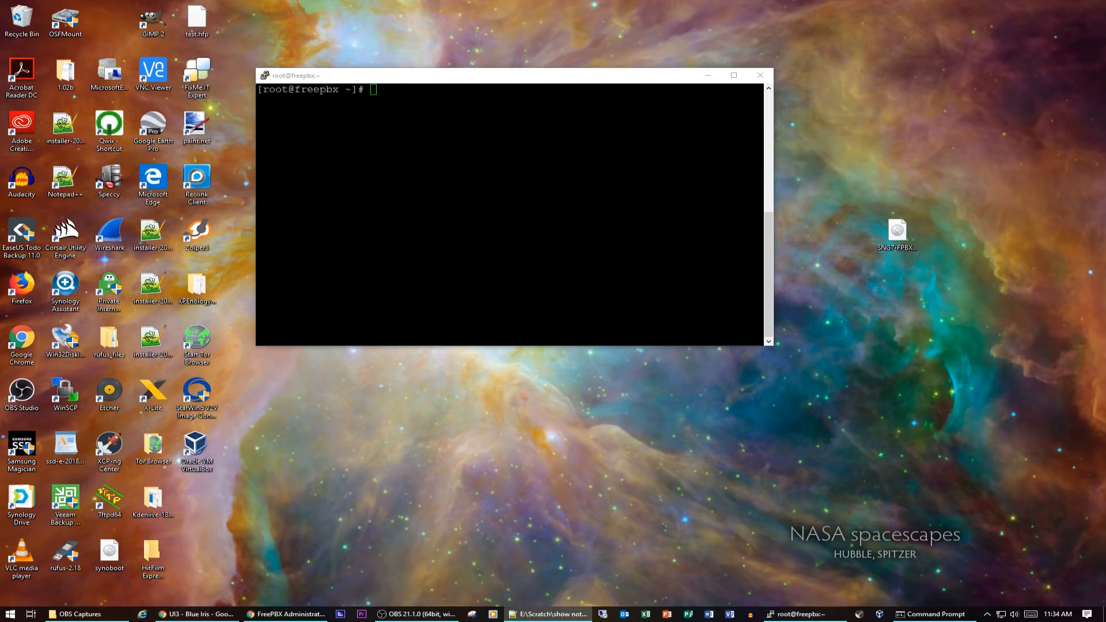
key("alt+Tab")
type("yum")
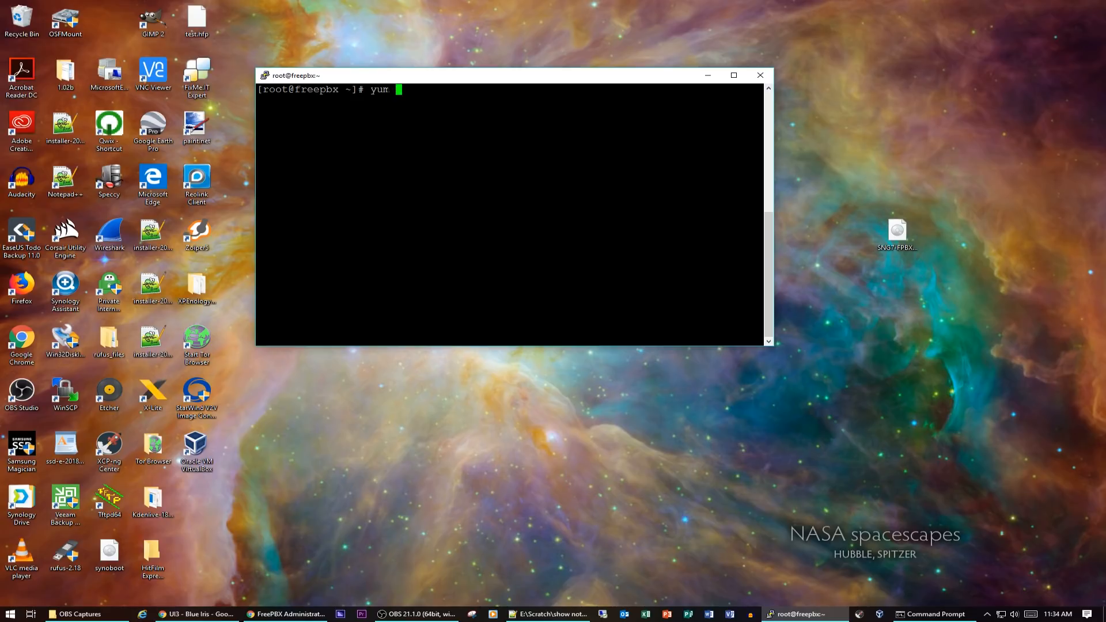
type(" update -y")
key("Return")
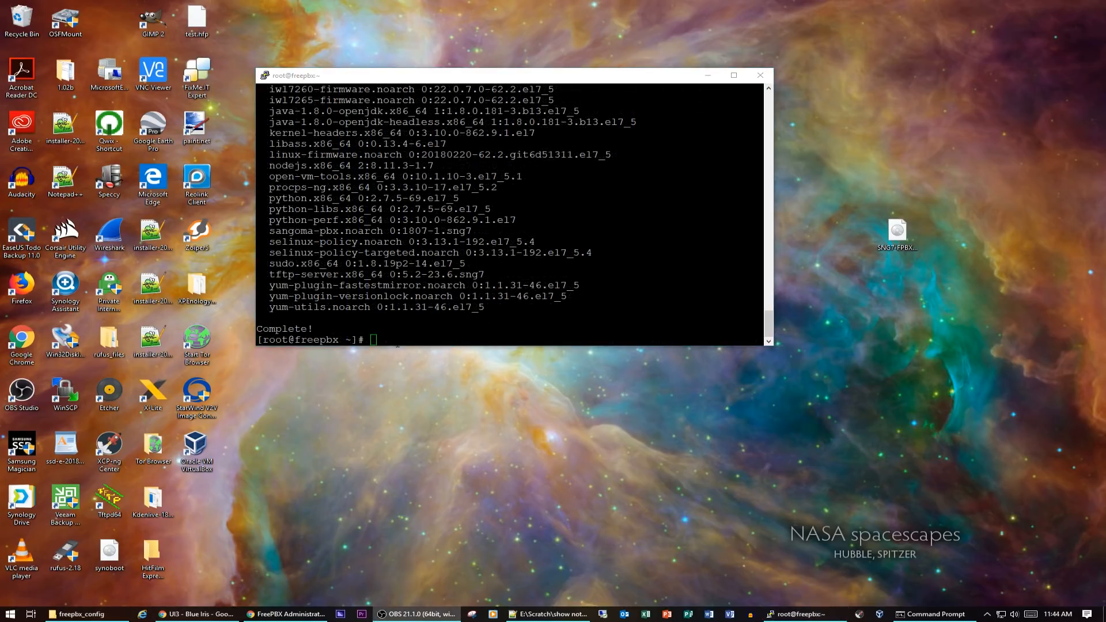
Apply the configuration in the FreePBX web interface and refresh the System Overview panel
left_click(397, 345)
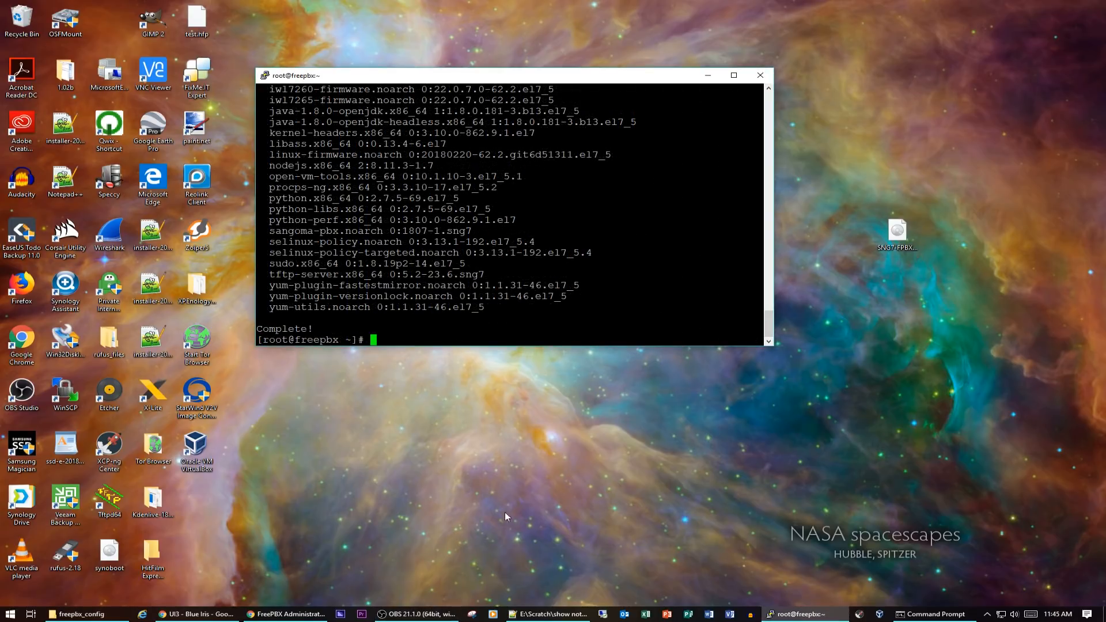
left_click(287, 614)
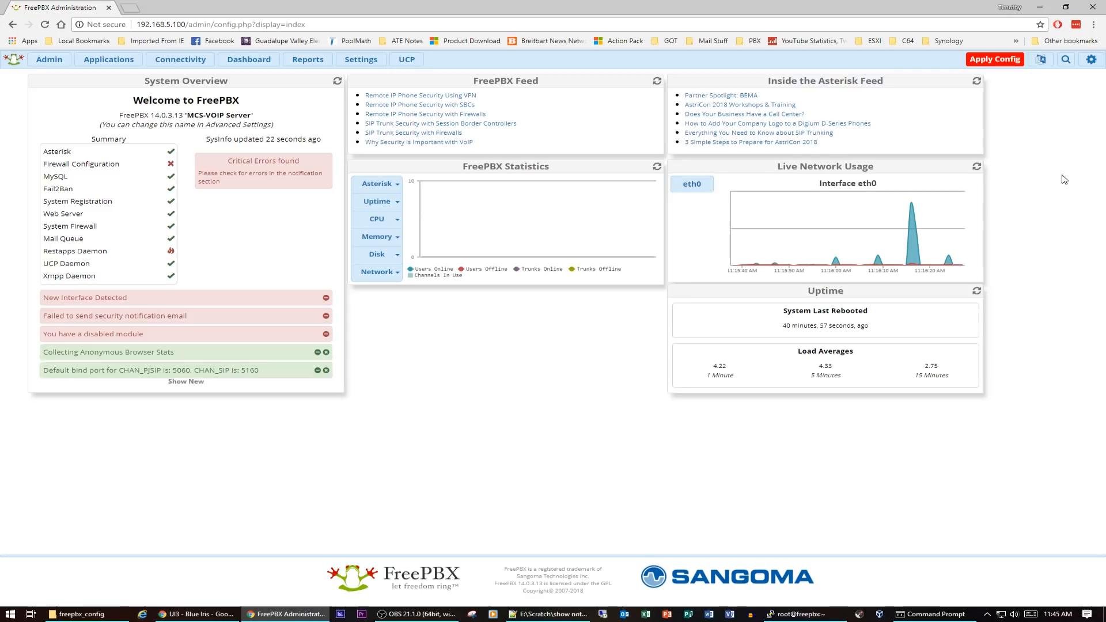
left_click(989, 63)
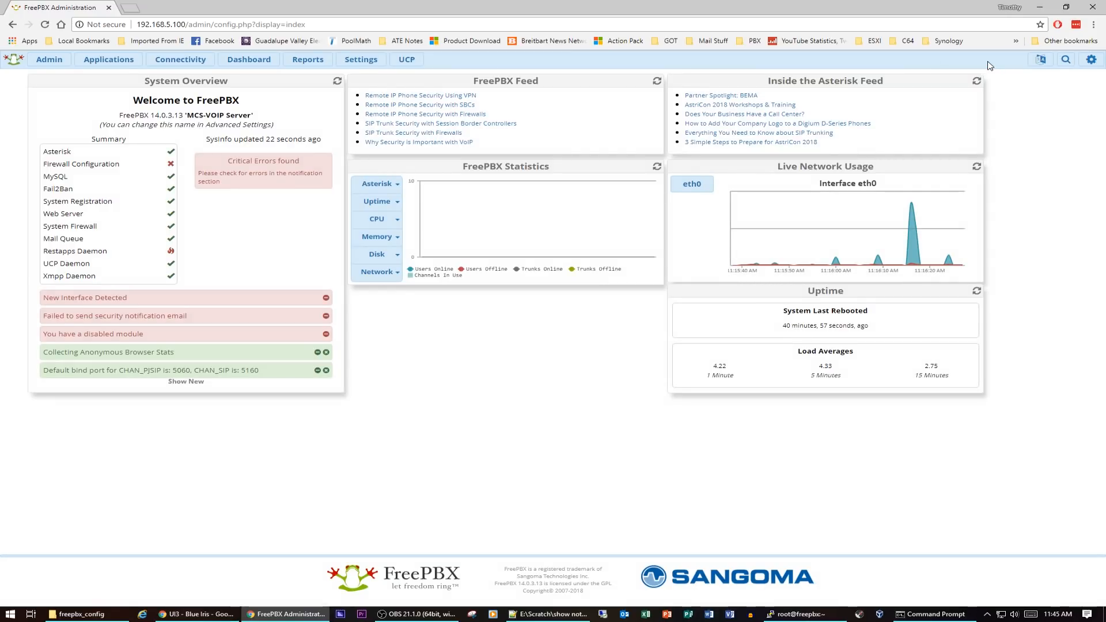
left_click(338, 82)
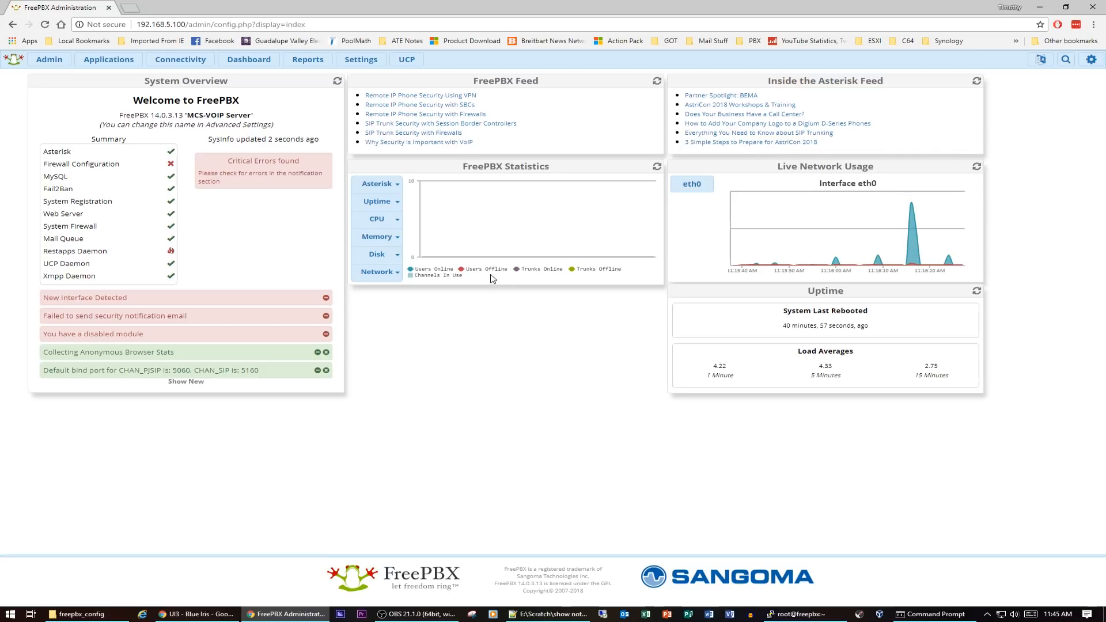
Log out of FreePBX administration and return to the SSH terminal
mouse_move(1099, 68)
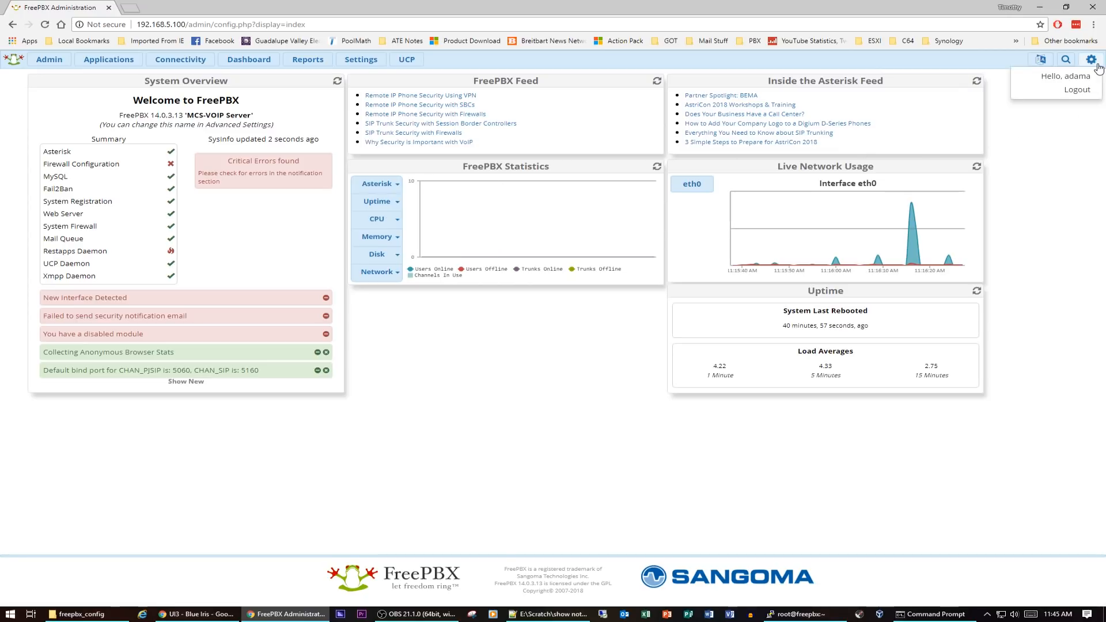
left_click(1073, 91)
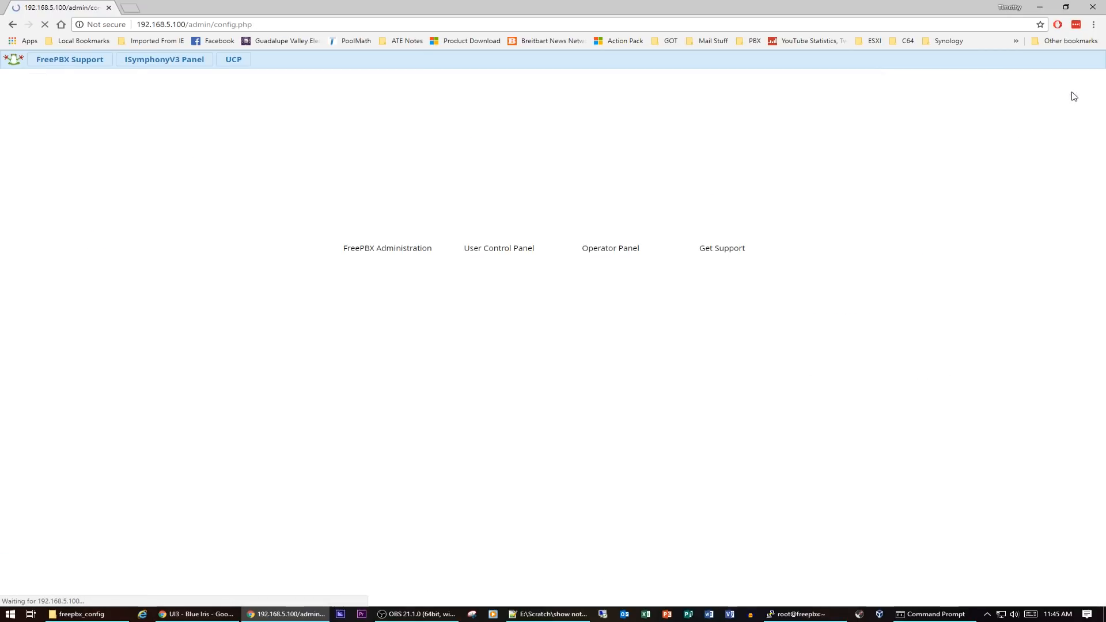
left_click(810, 618)
left_click(1041, 6)
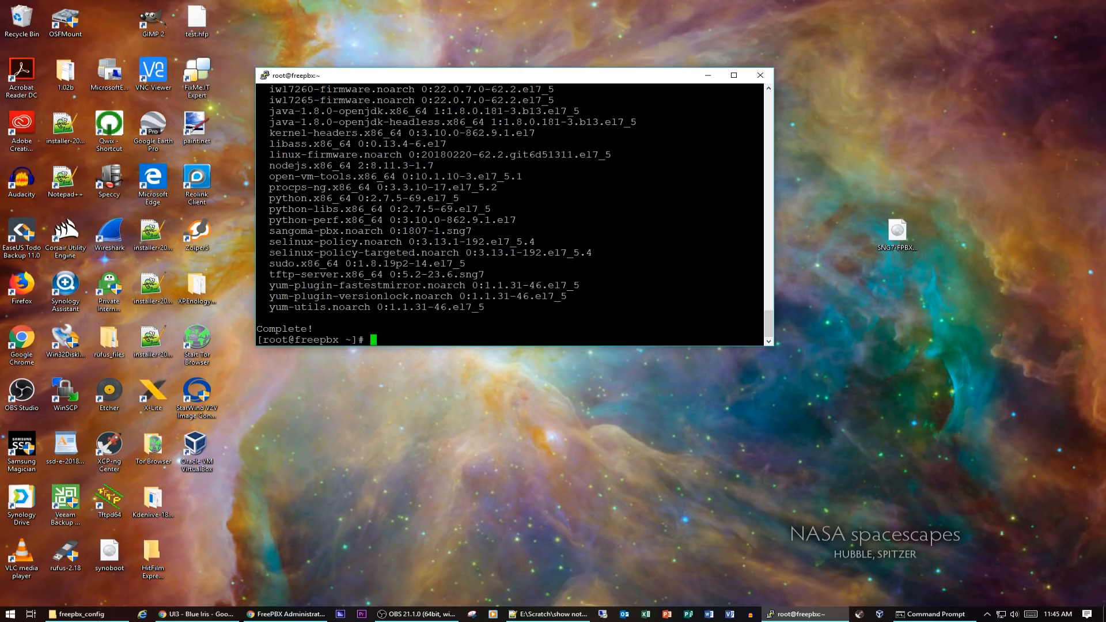
Reboot the server with shutdown -r now and dismiss the connection-closed error
type("shutdown -r now")
key("Return")
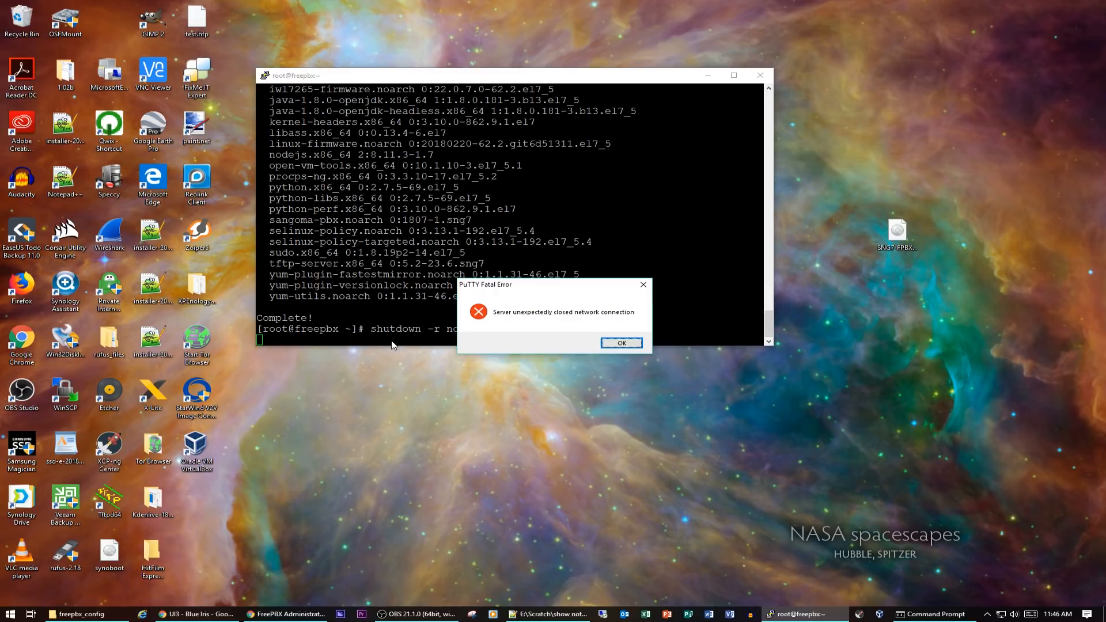
left_click(624, 344)
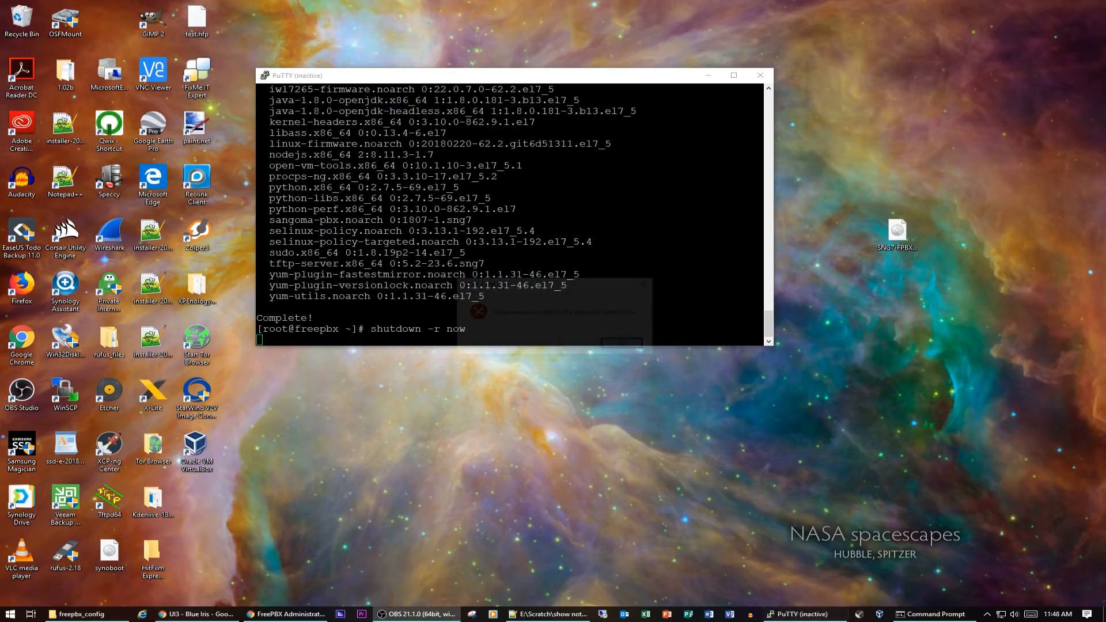
Restart the PuTTY session to reconnect to the server
right_click(525, 78)
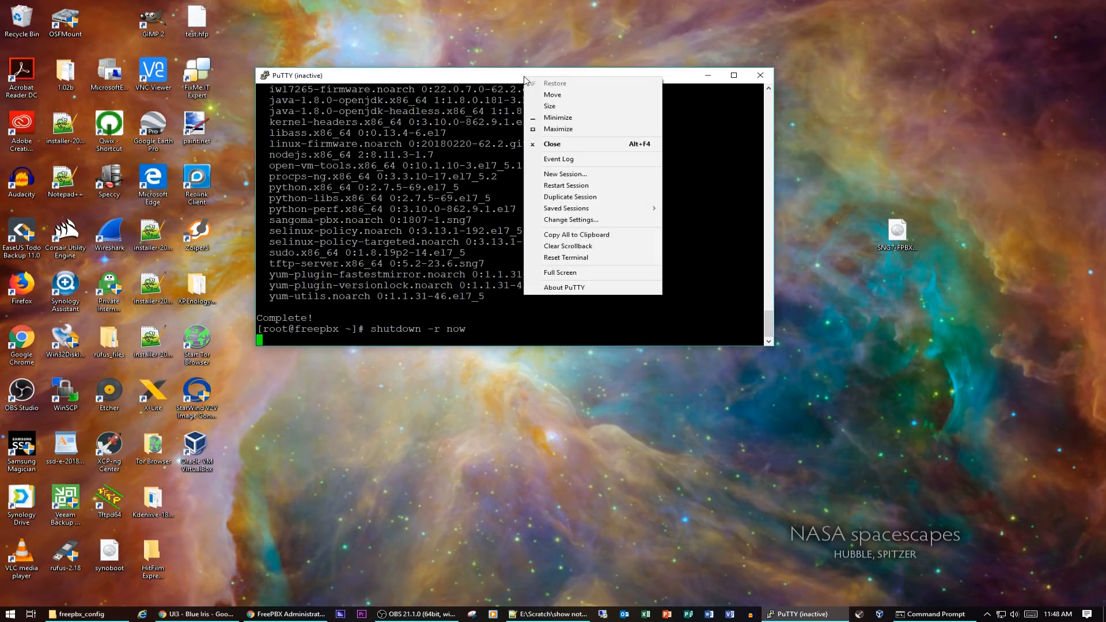
left_click(584, 185)
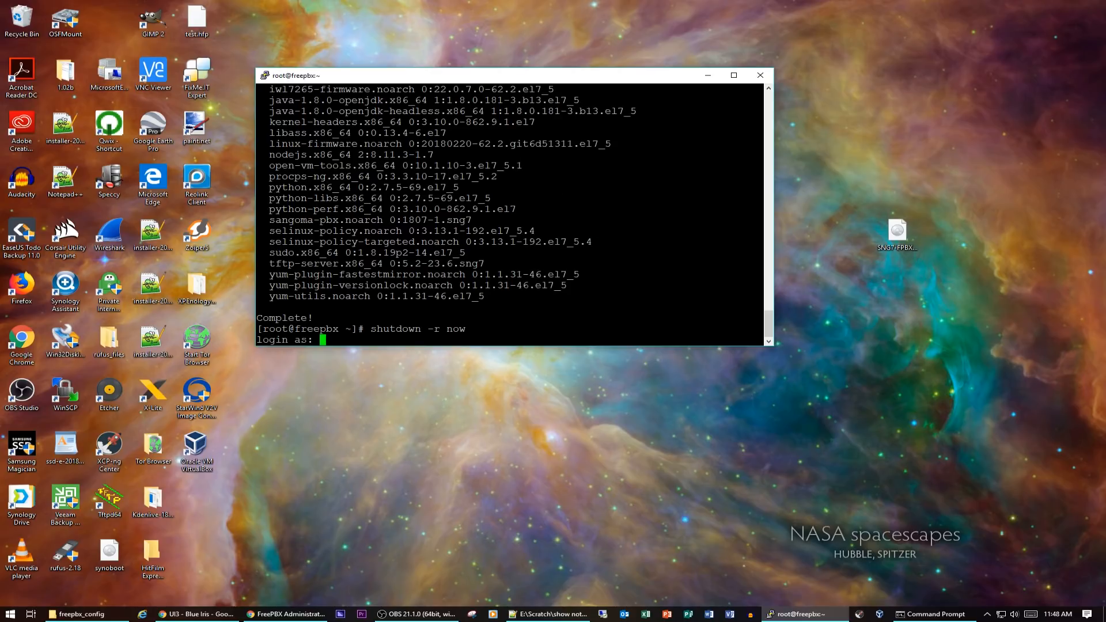
Log back in to the server over SSH as root with the account password
type("root")
key("Return")
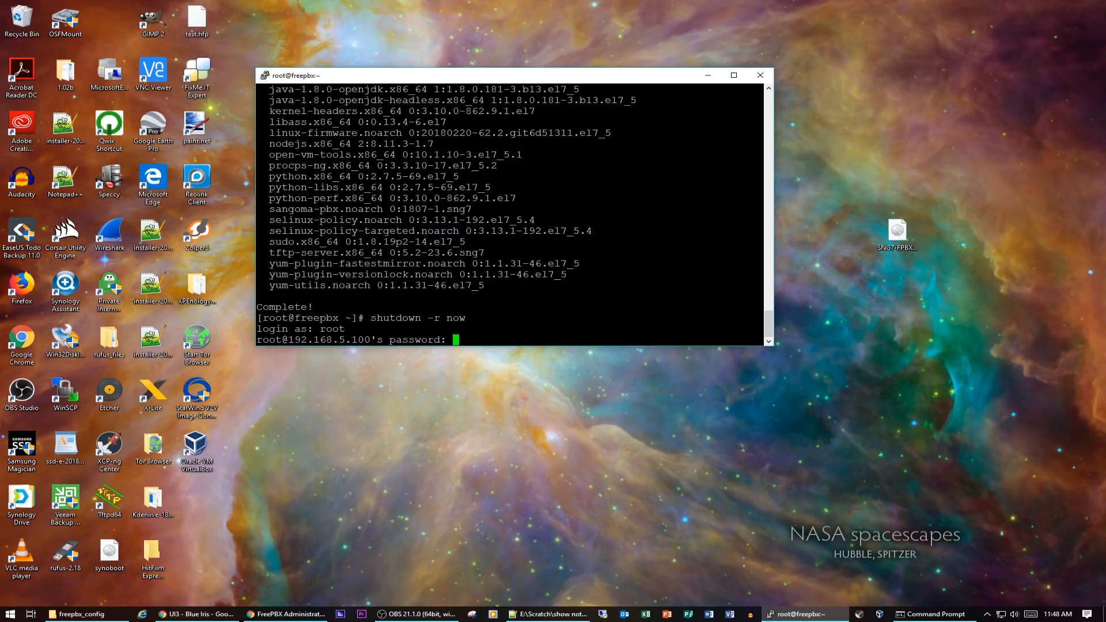
key("Return")
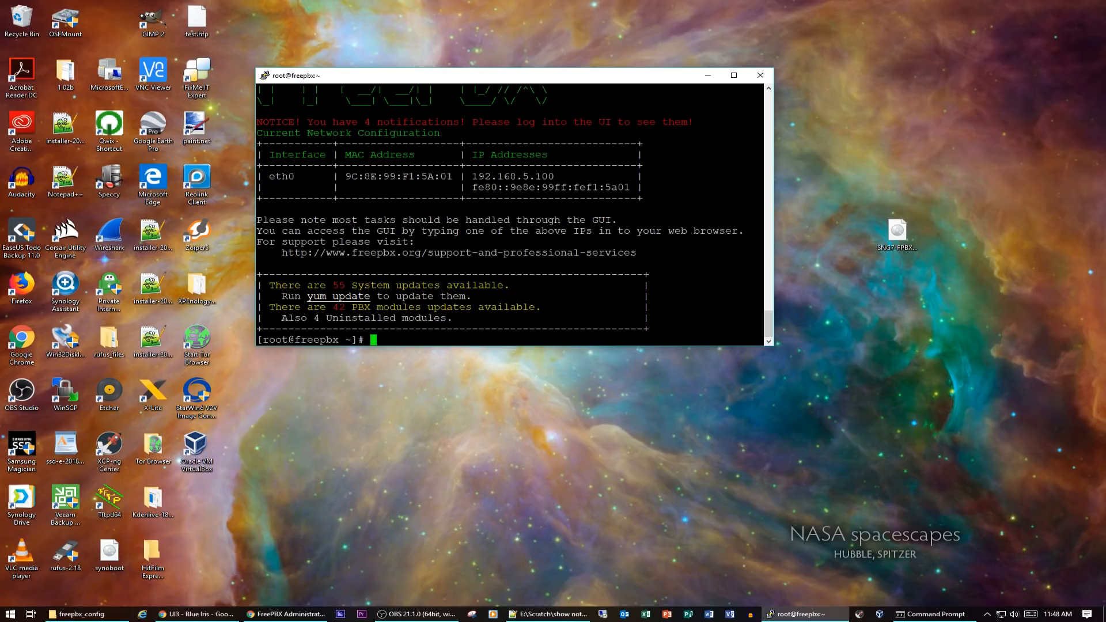
Run fwconsole ma to view the available module actions, then clear the terminal
key("alt+Tab")
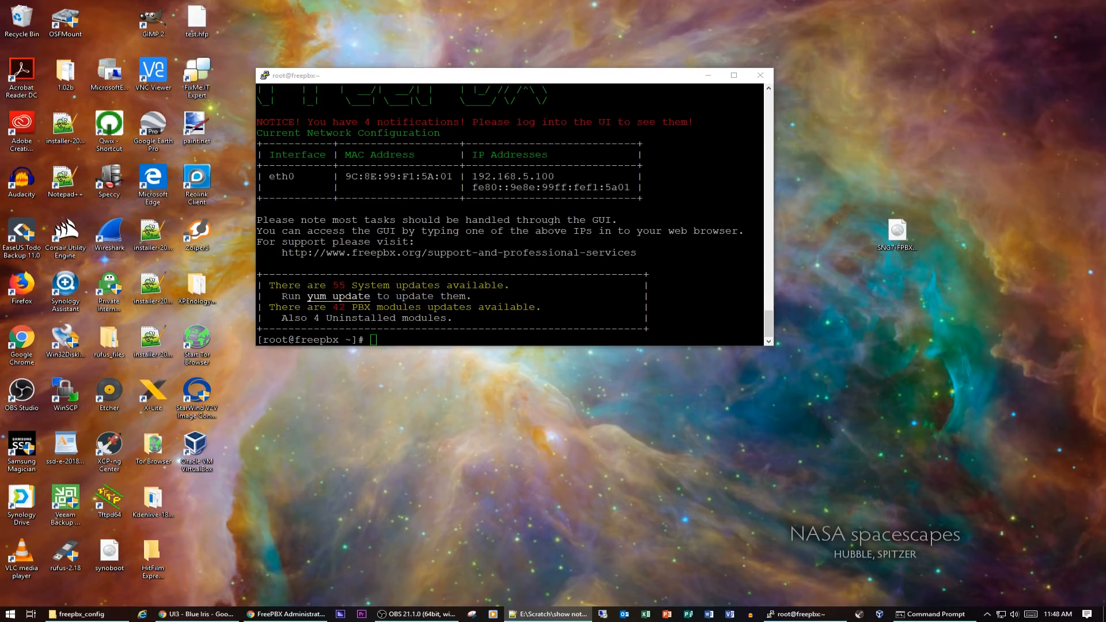
key("alt+Tab")
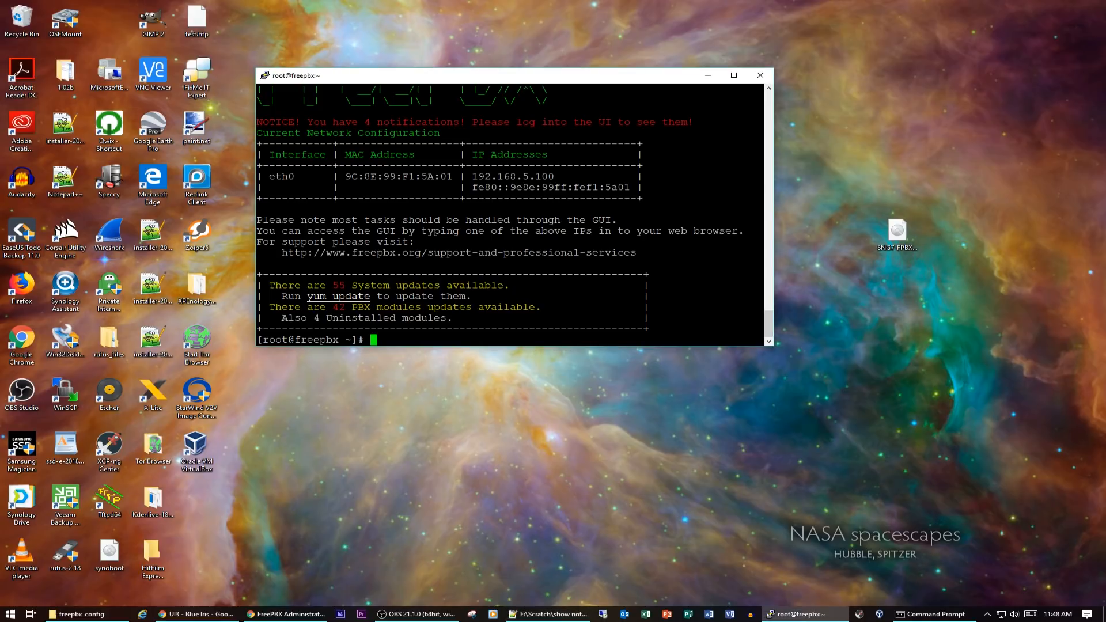
type("fwconsole ma")
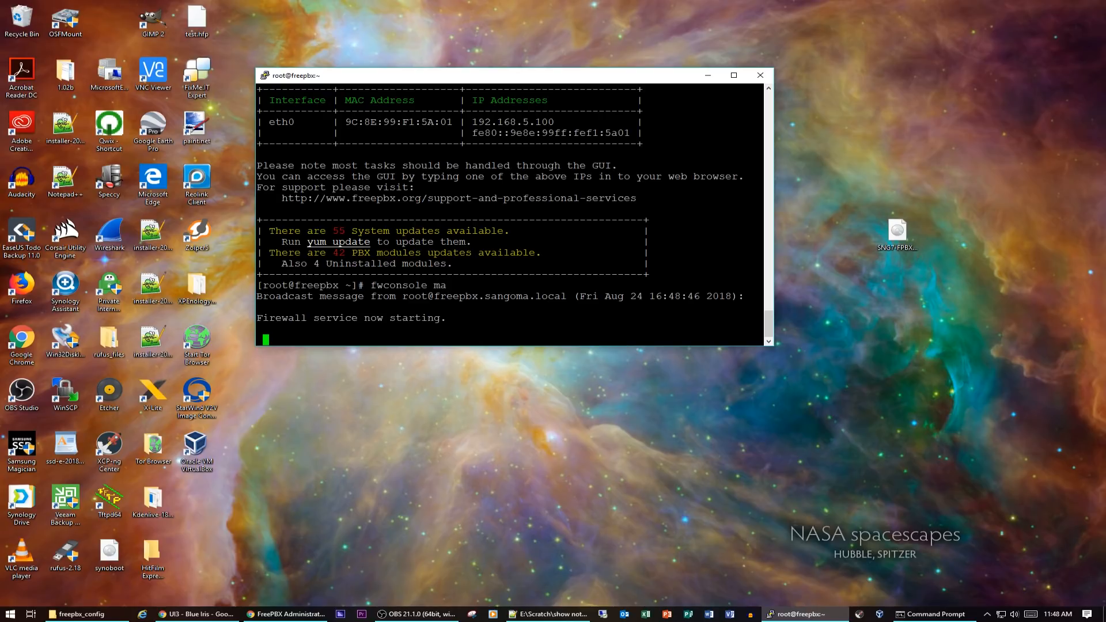
key("Return")
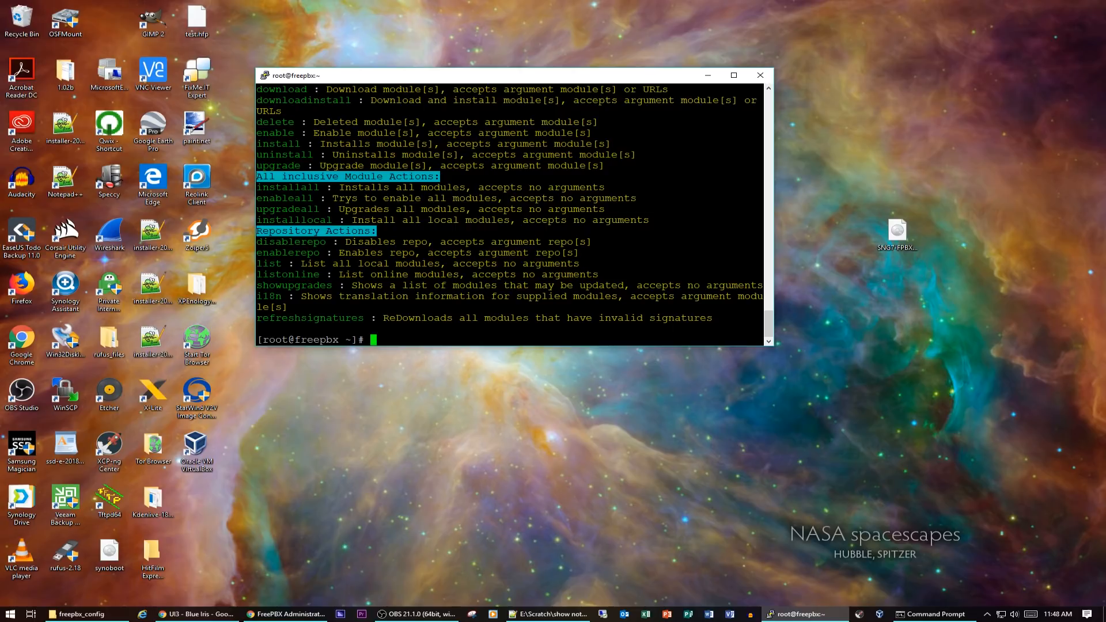
type("clear")
key("Return")
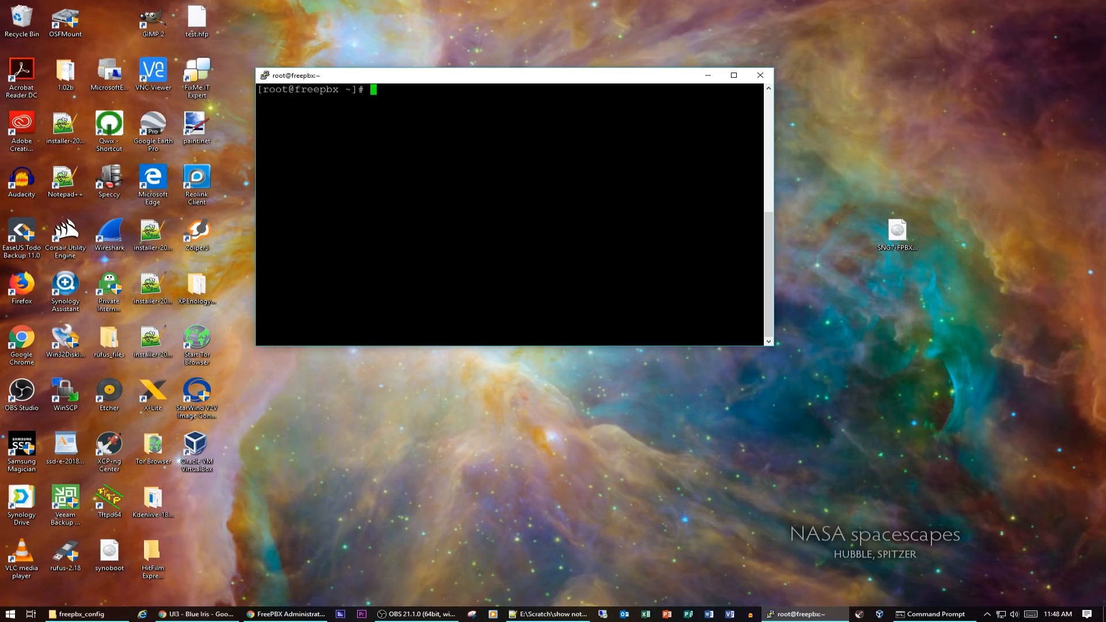
Upgrade all FreePBX modules with fwconsole ma upgradeall
type("fwconsole ma upgr")
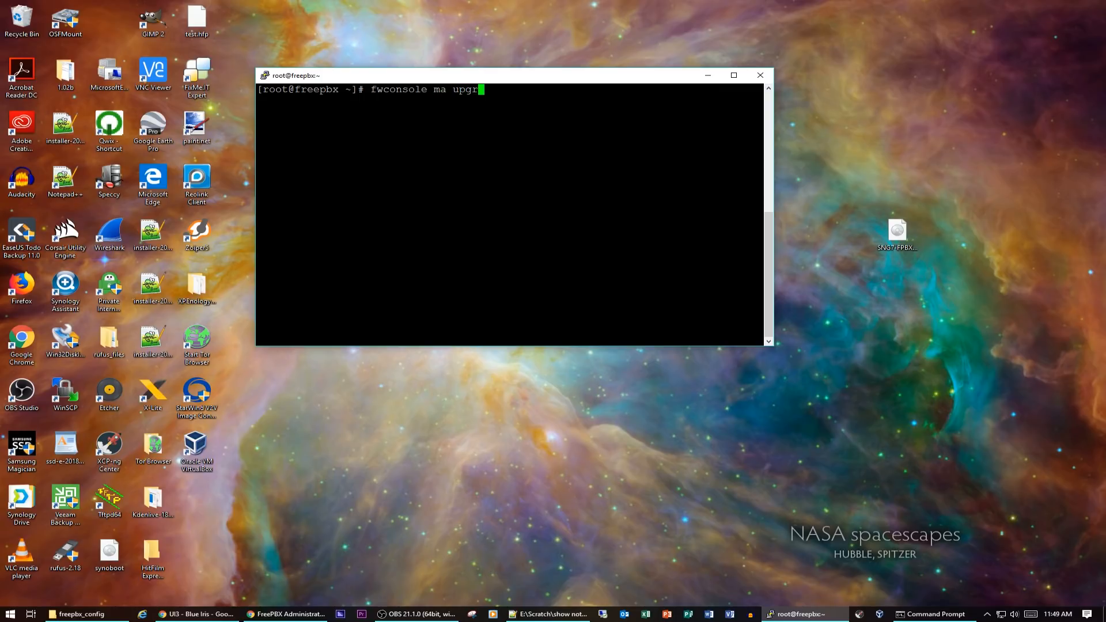
type("adeall")
key("Return")
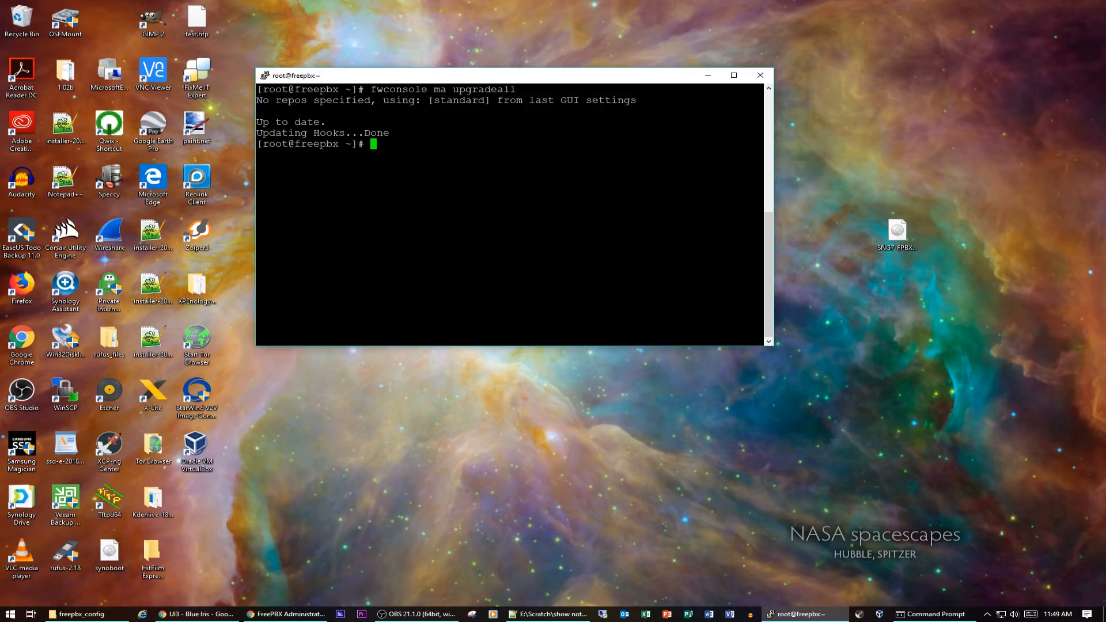
Update the system packages with yum update -y
type("yum update -y")
key("Return")
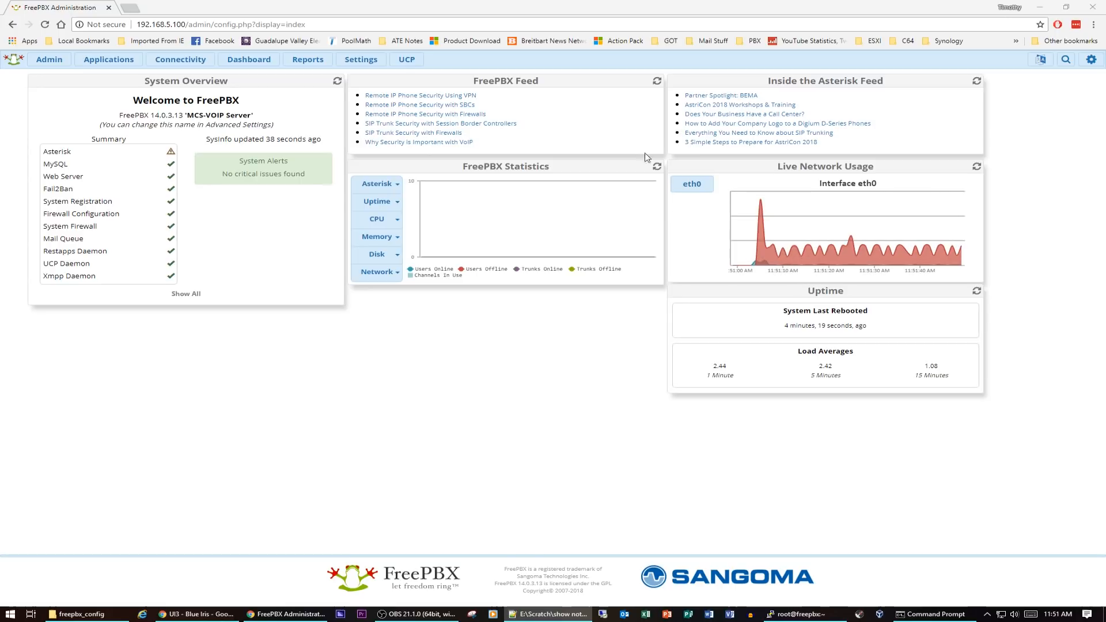
Open System Admin's Intrusion Detection settings and set Ban Time to 3600 and Max Retry to 3
left_click(49, 60)
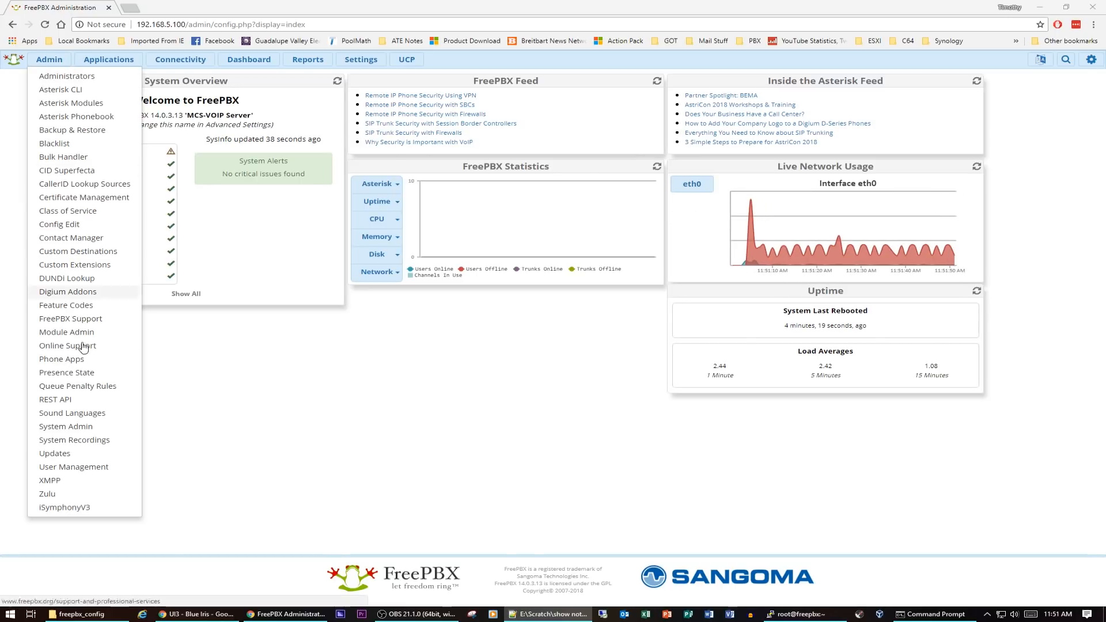
left_click(328, 394)
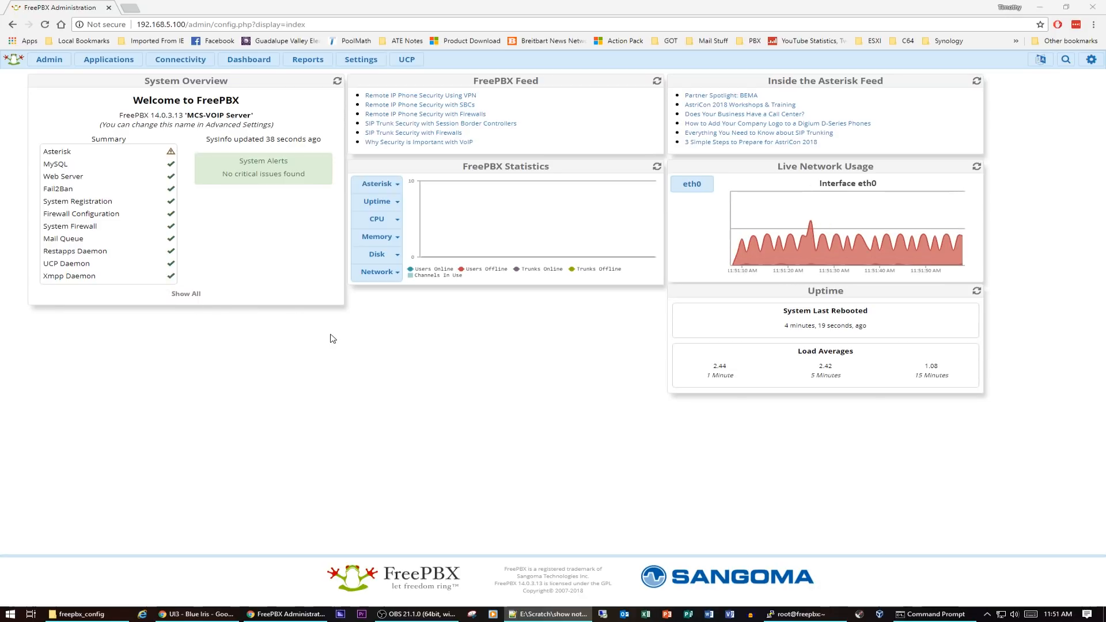
mouse_move(55, 62)
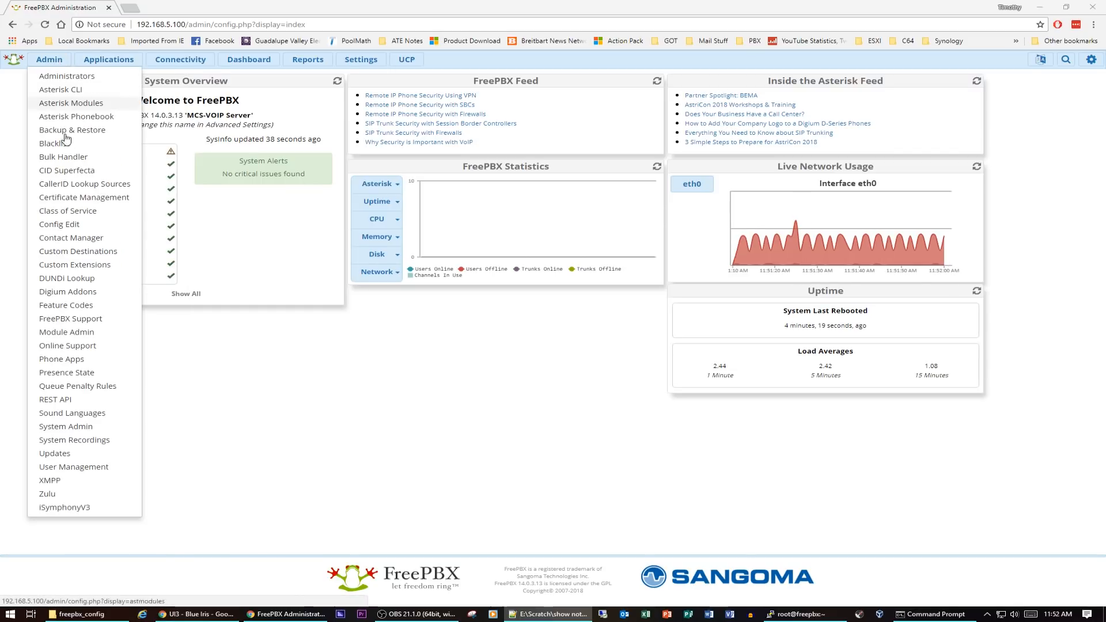
left_click(81, 427)
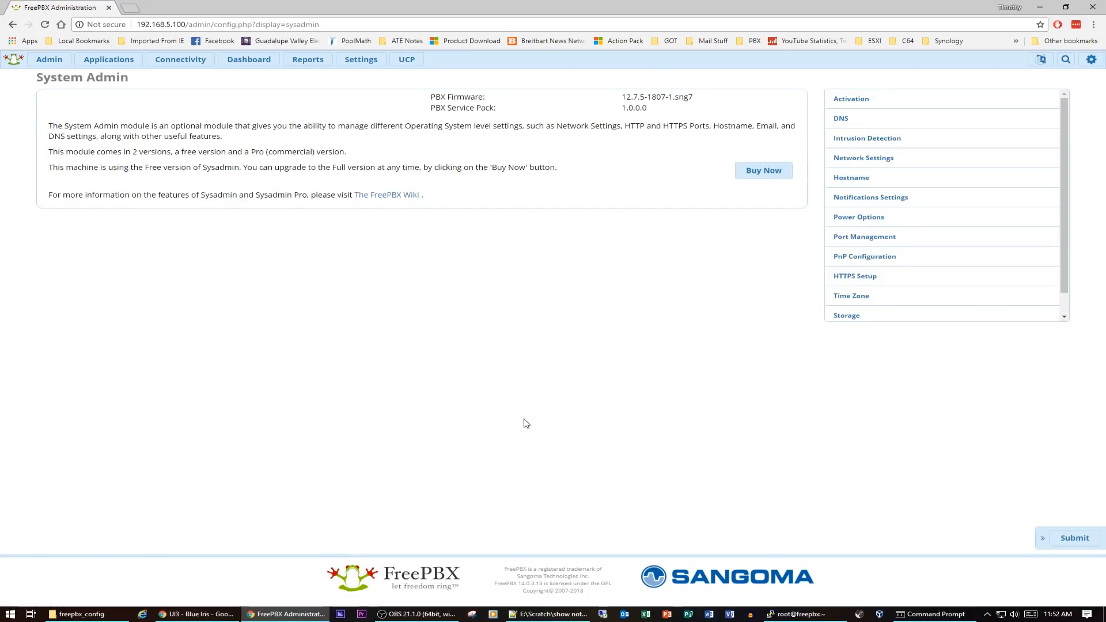
left_click(858, 141)
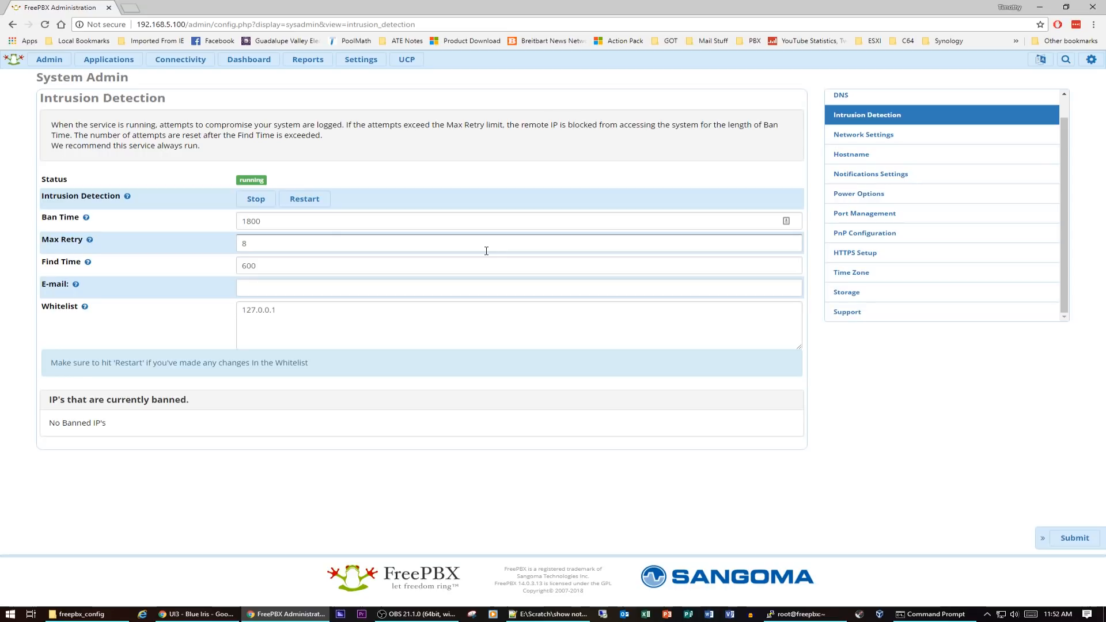
double_click(270, 217)
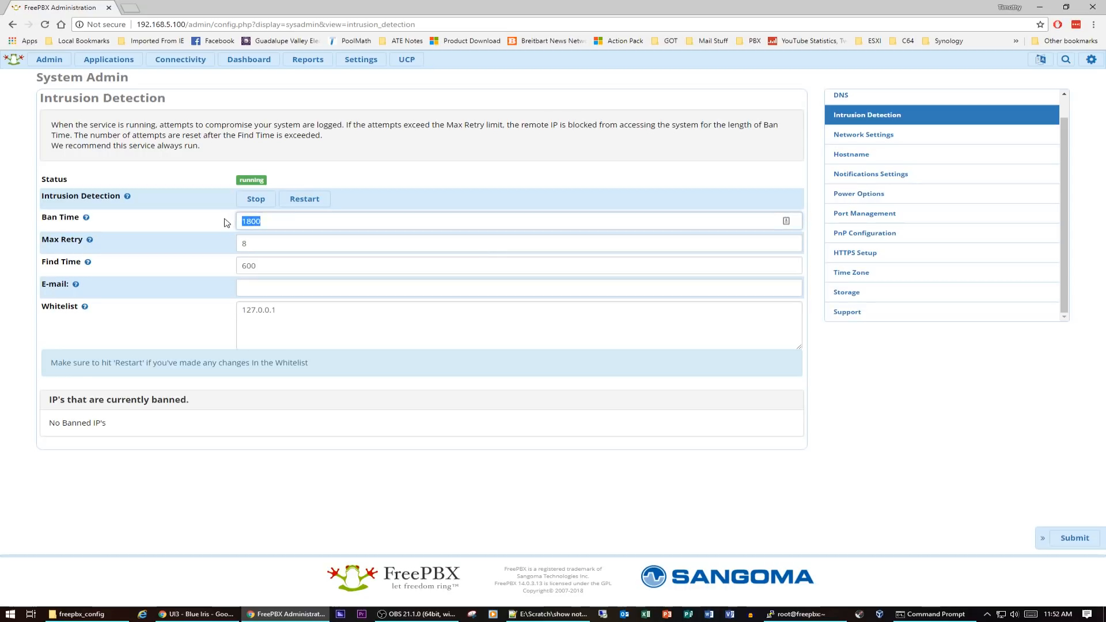
type("3600")
key("Tab")
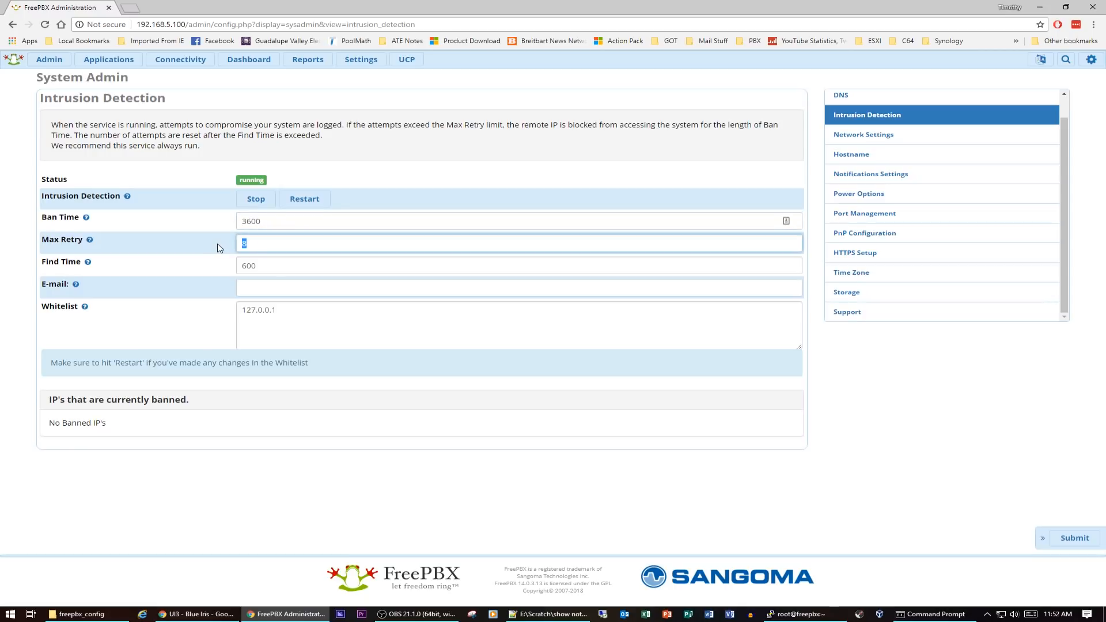
type("3")
key("Tab")
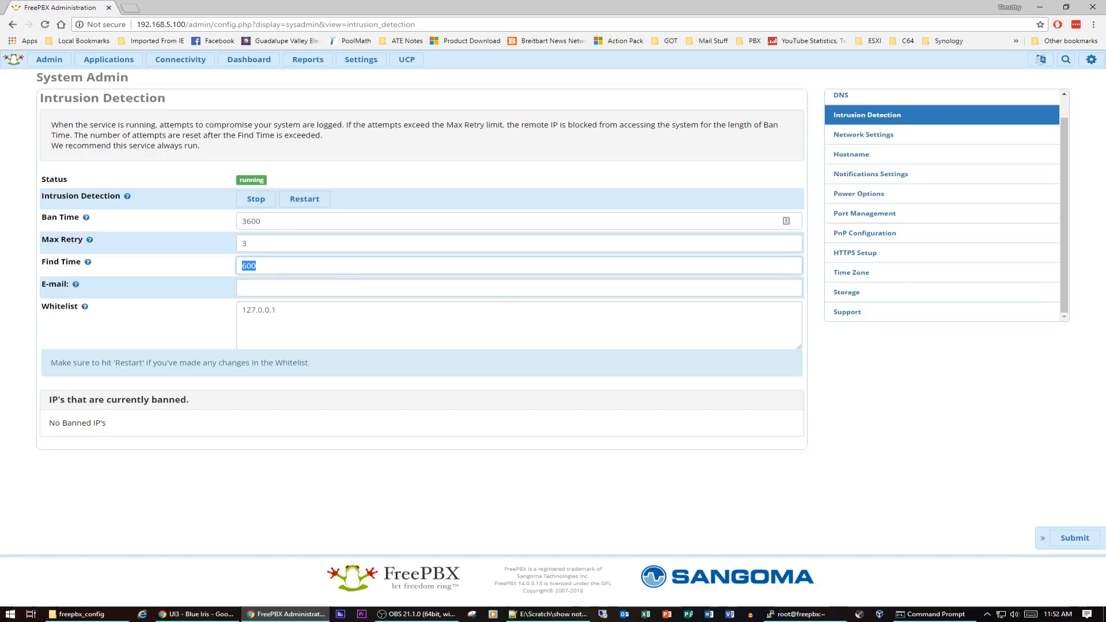
Set Find Time to 300 and add 192.168.5.0/24 as a new line in the whitelist
key("alt+Tab")
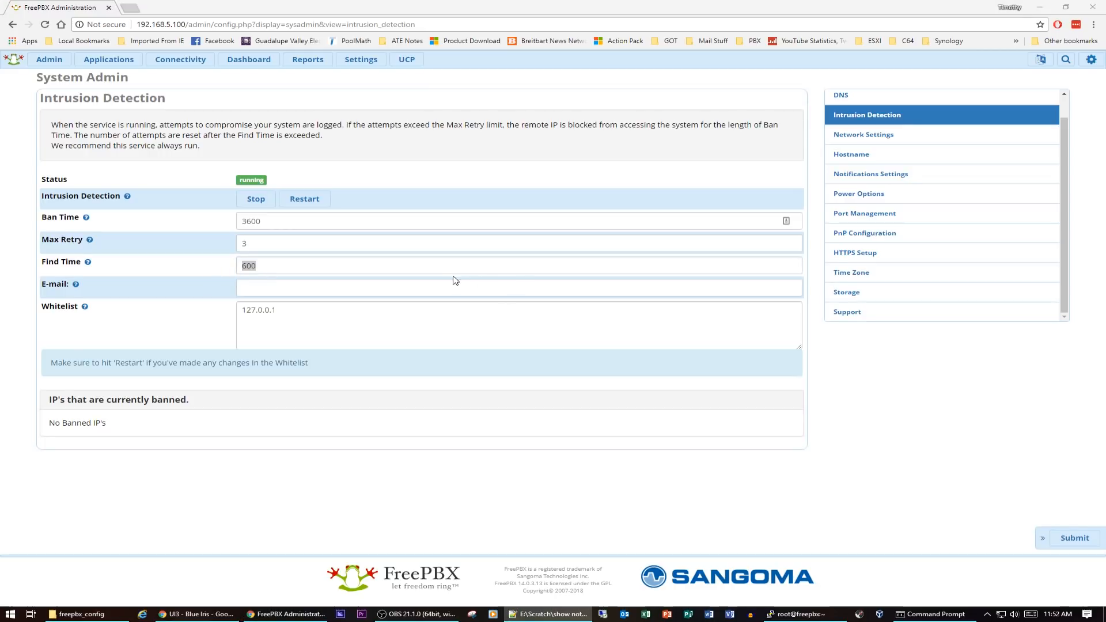
key("Return")
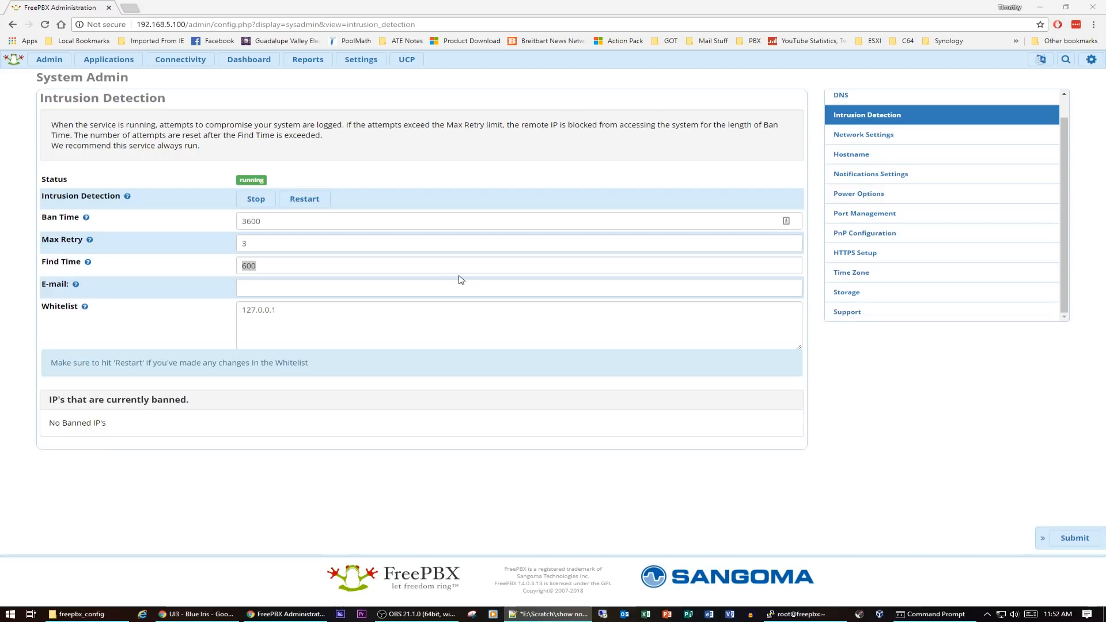
key("alt+Tab")
type("300")
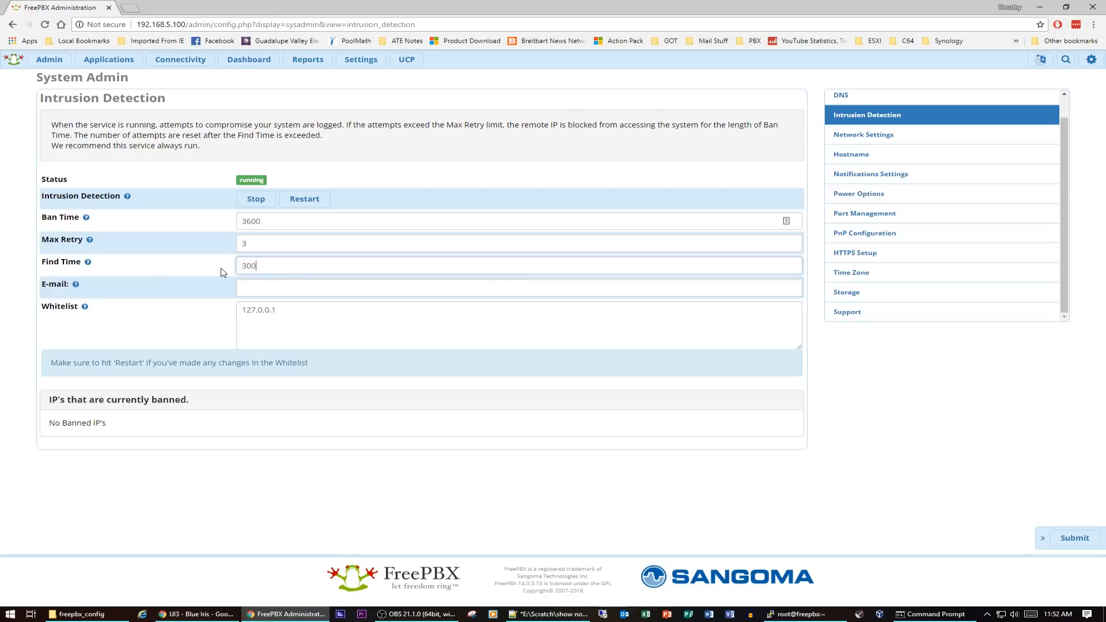
left_click(302, 317)
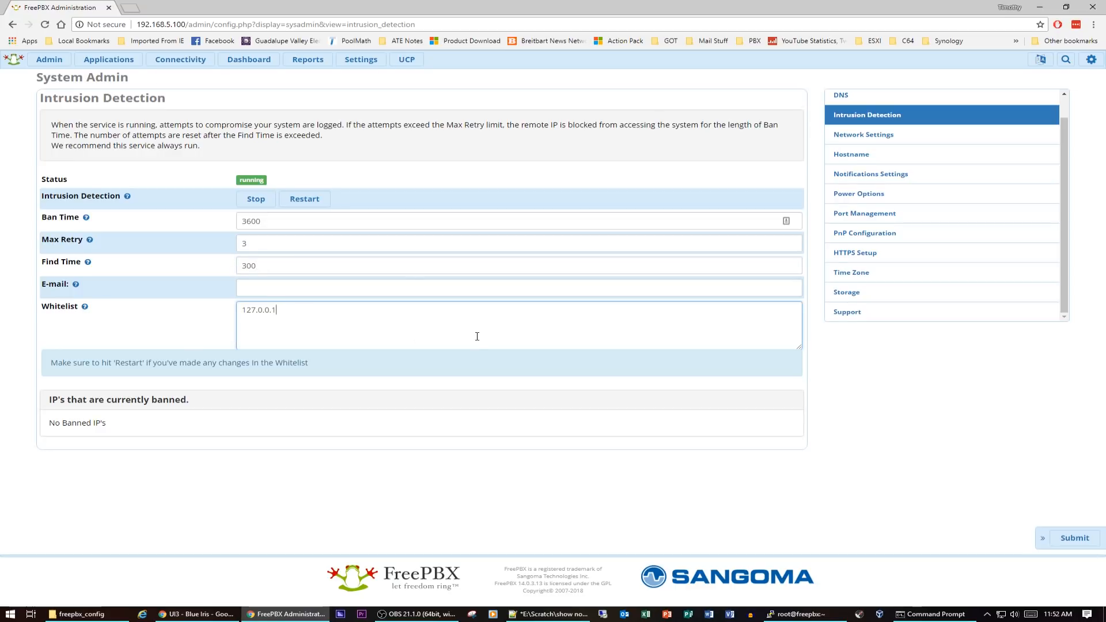
mouse_move(87, 309)
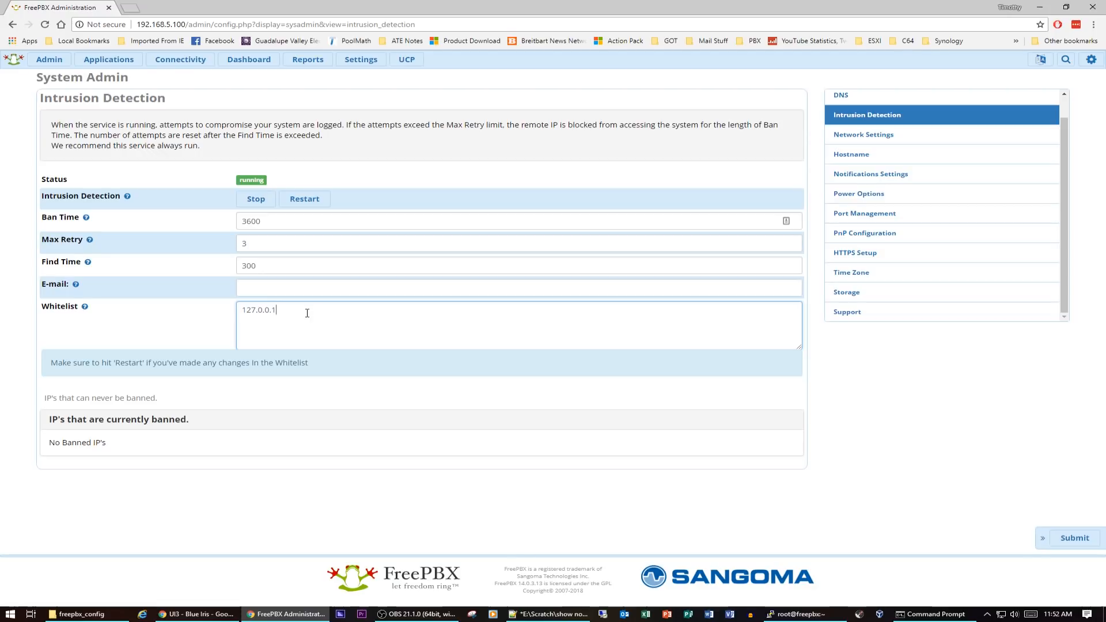
key("Return")
type("192.168.5.0/24")
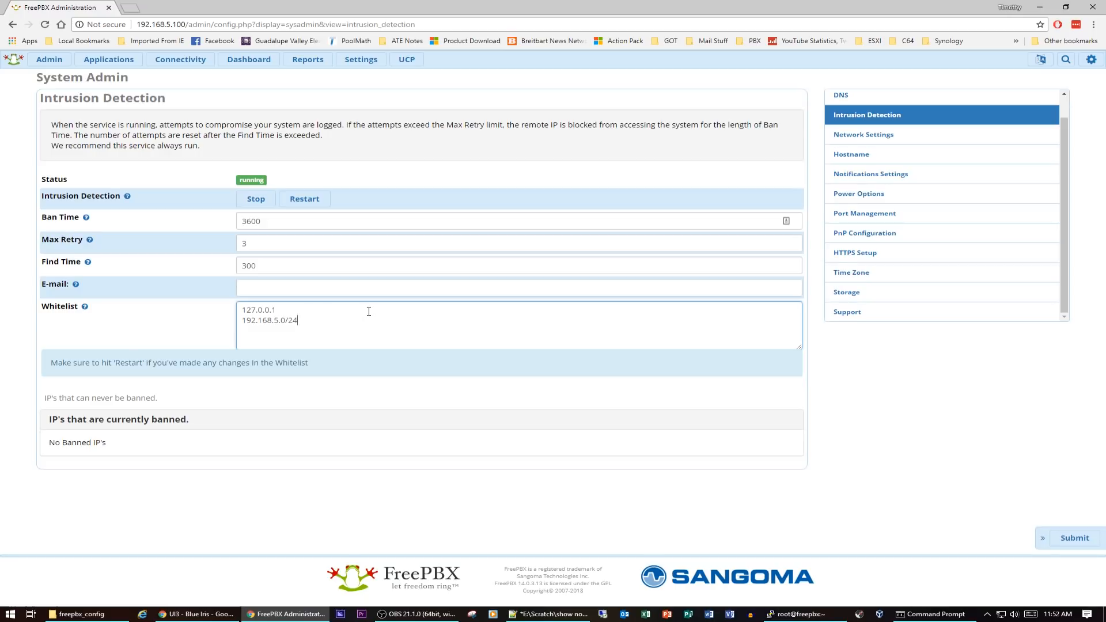
Submit the intrusion detection settings
left_click(84, 310)
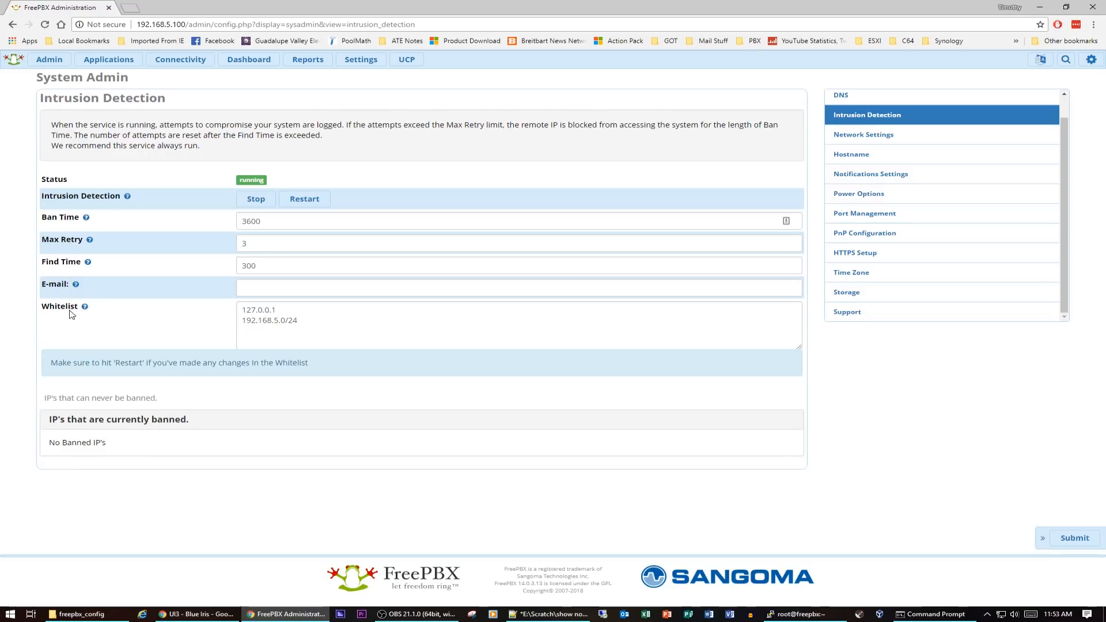
mouse_move(76, 285)
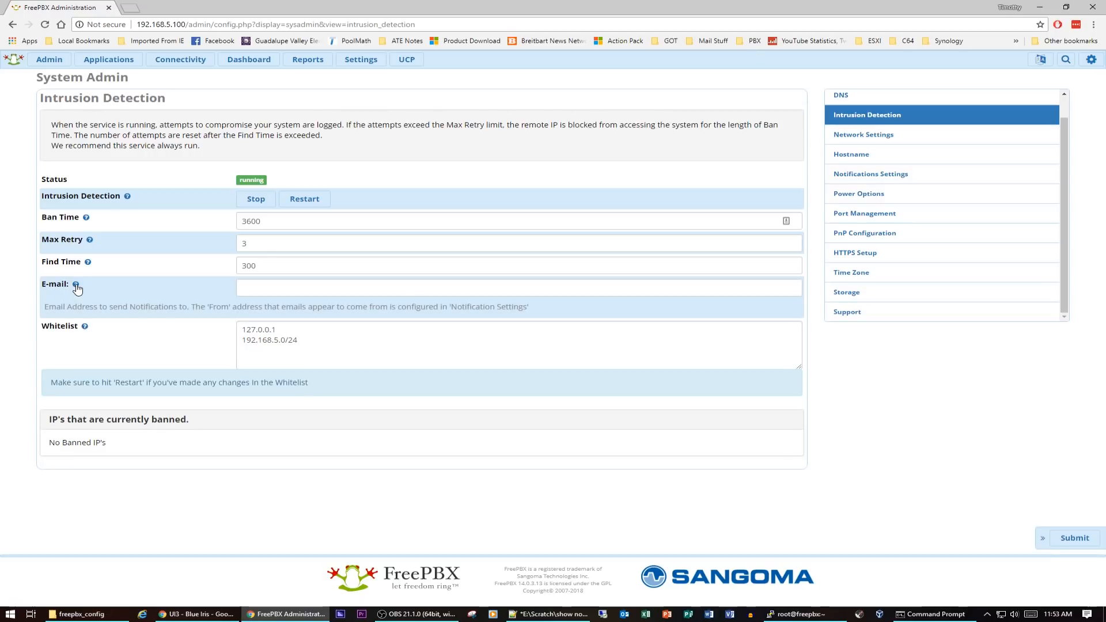
mouse_move(84, 324)
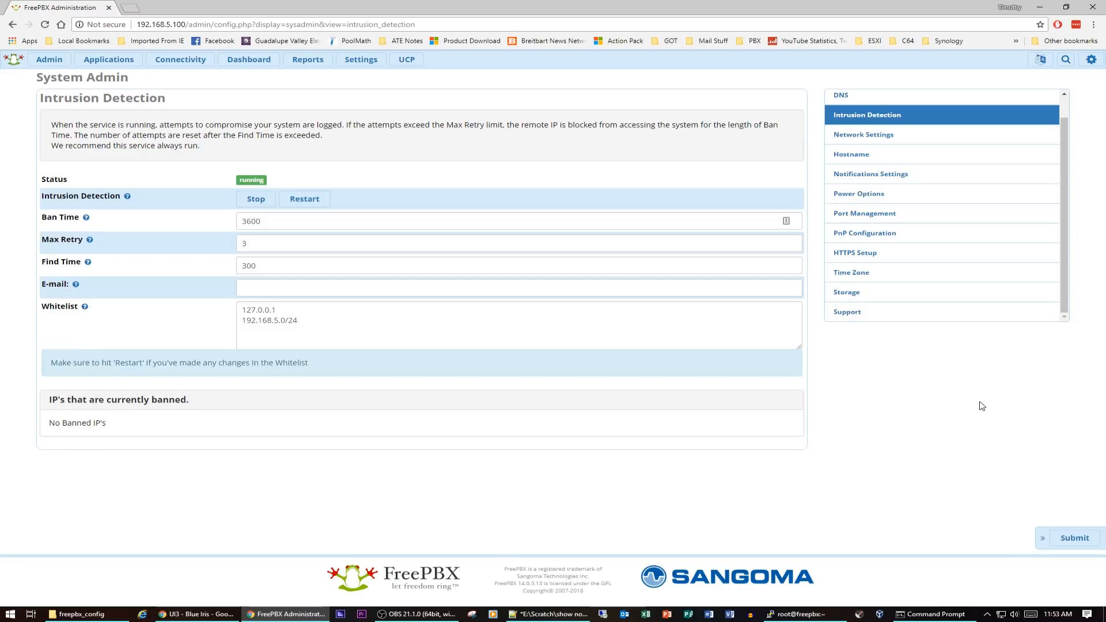
left_click(1076, 538)
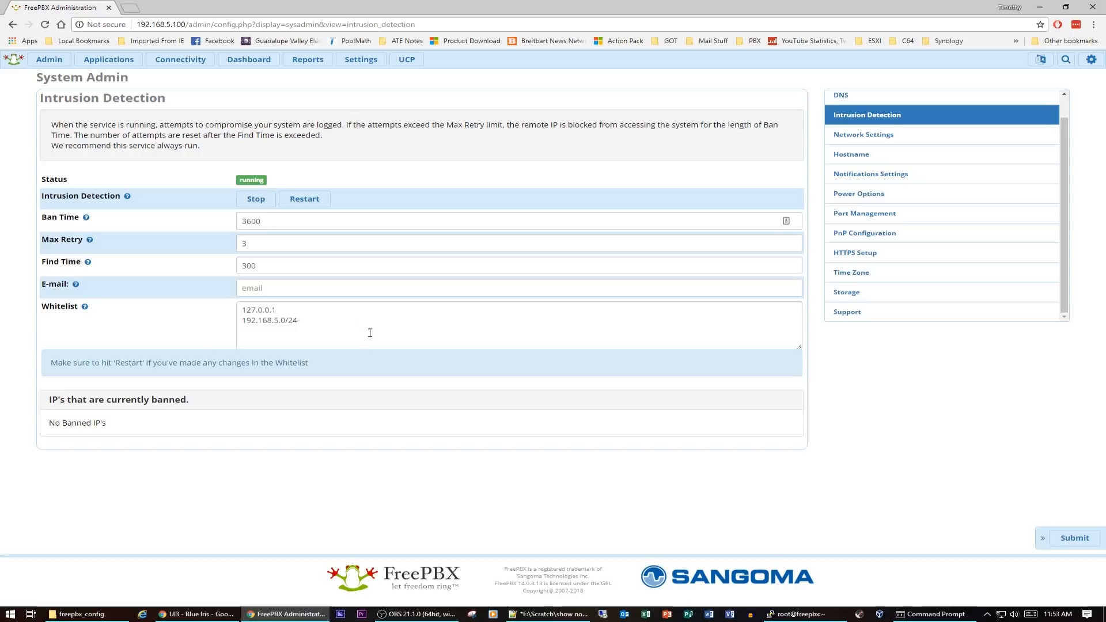
Restart Intrusion Detection, acknowledge the notice, and go to the Dashboard
left_click(304, 199)
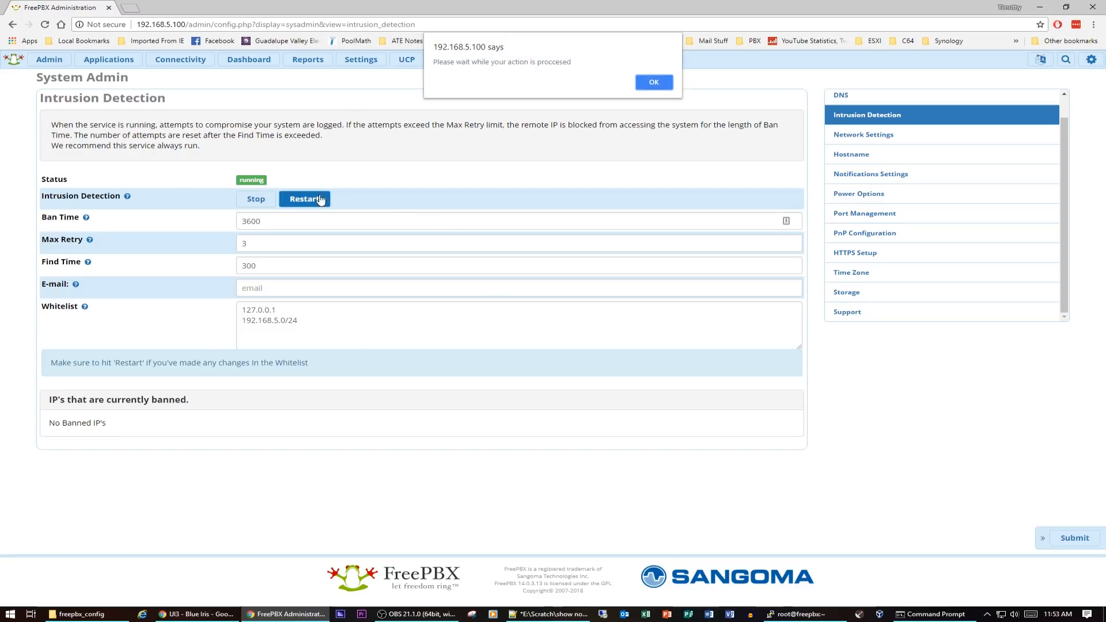
left_click(653, 82)
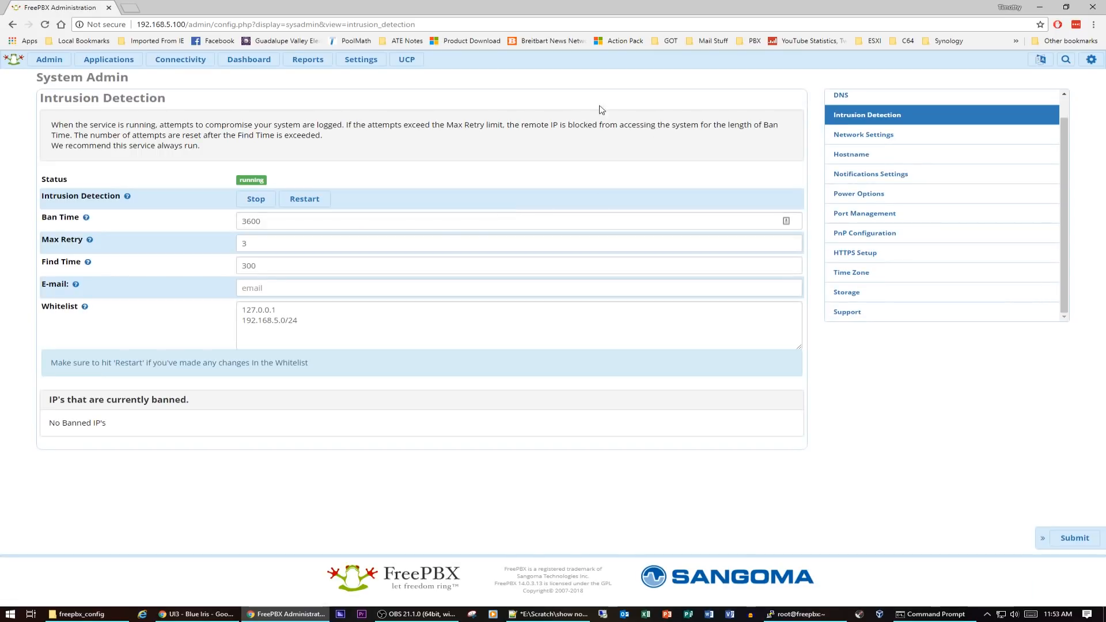
left_click(251, 63)
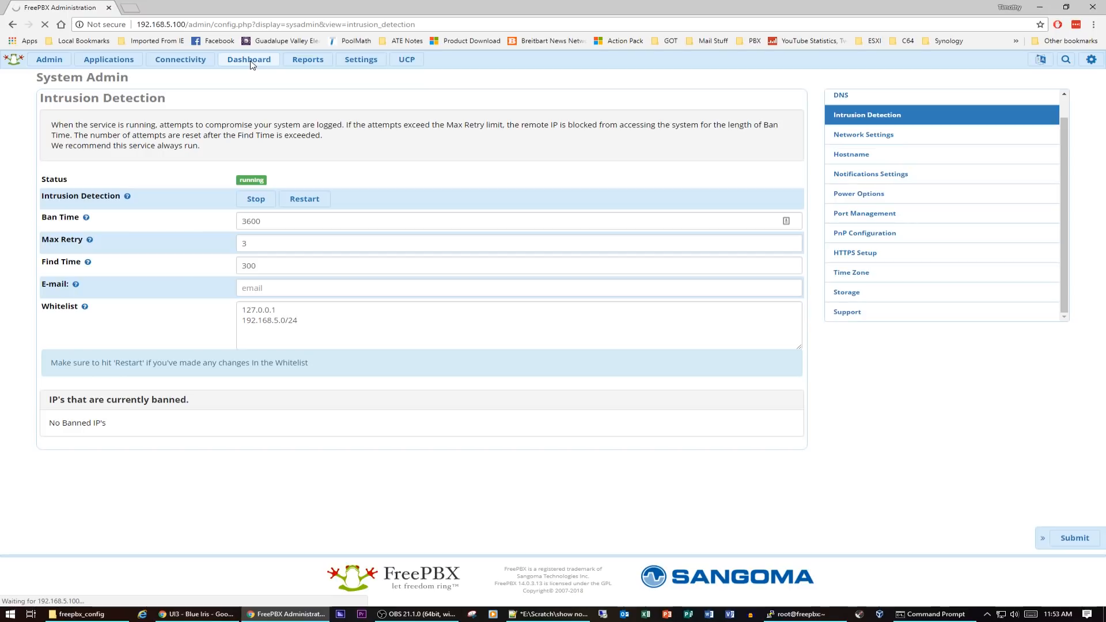